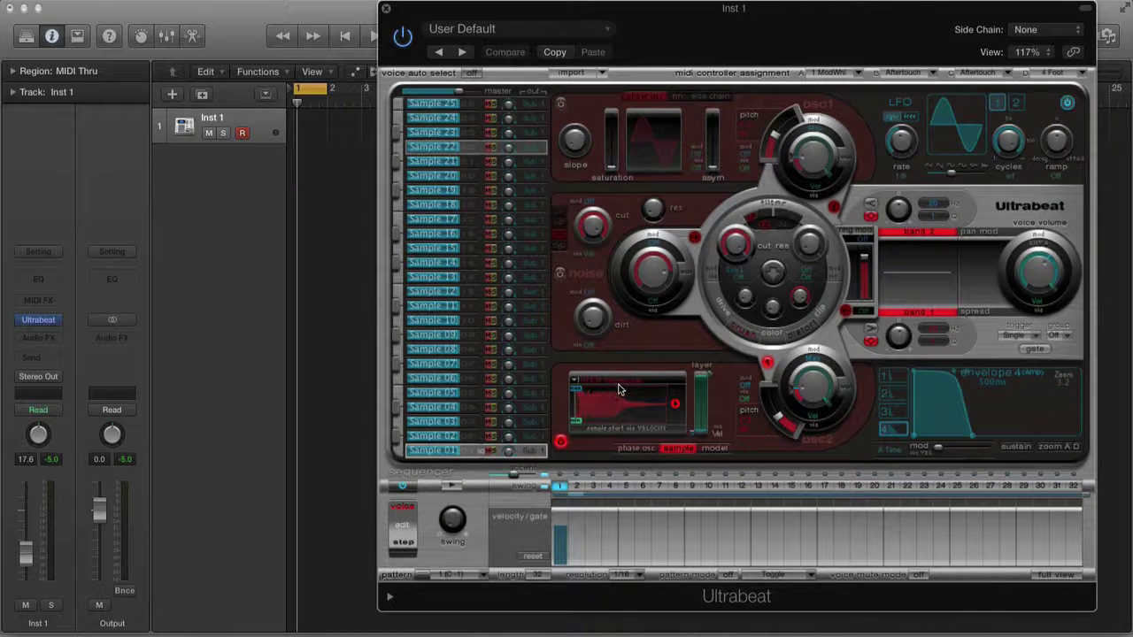
Step: Play back the looping Ultrabeat sound on the Inst 1 track to hear it without effects
key("space")
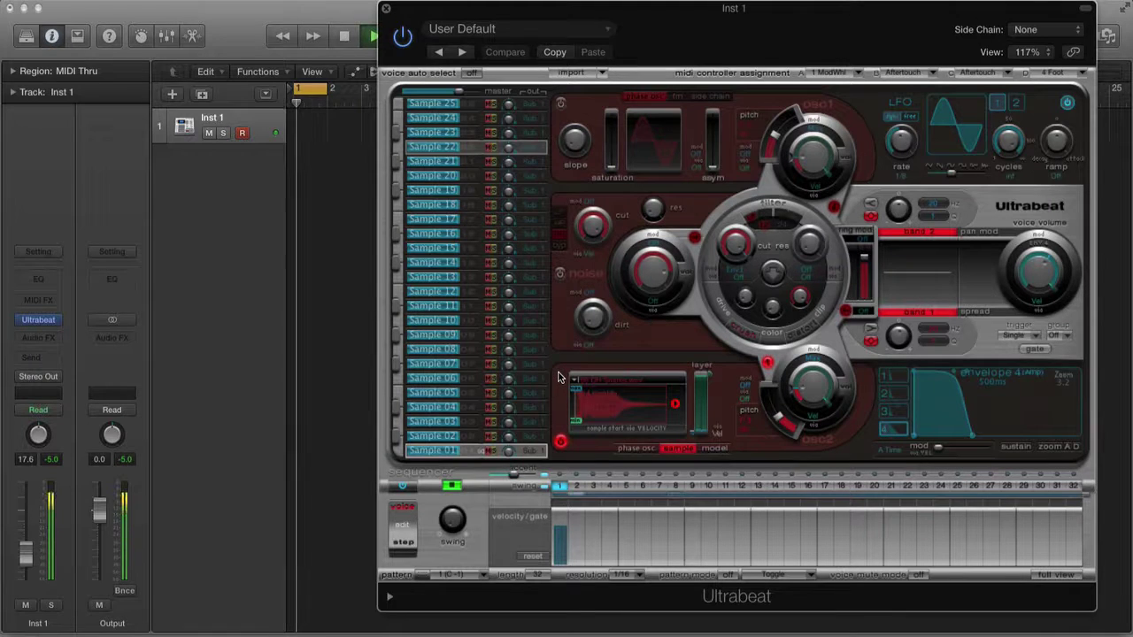
key("space")
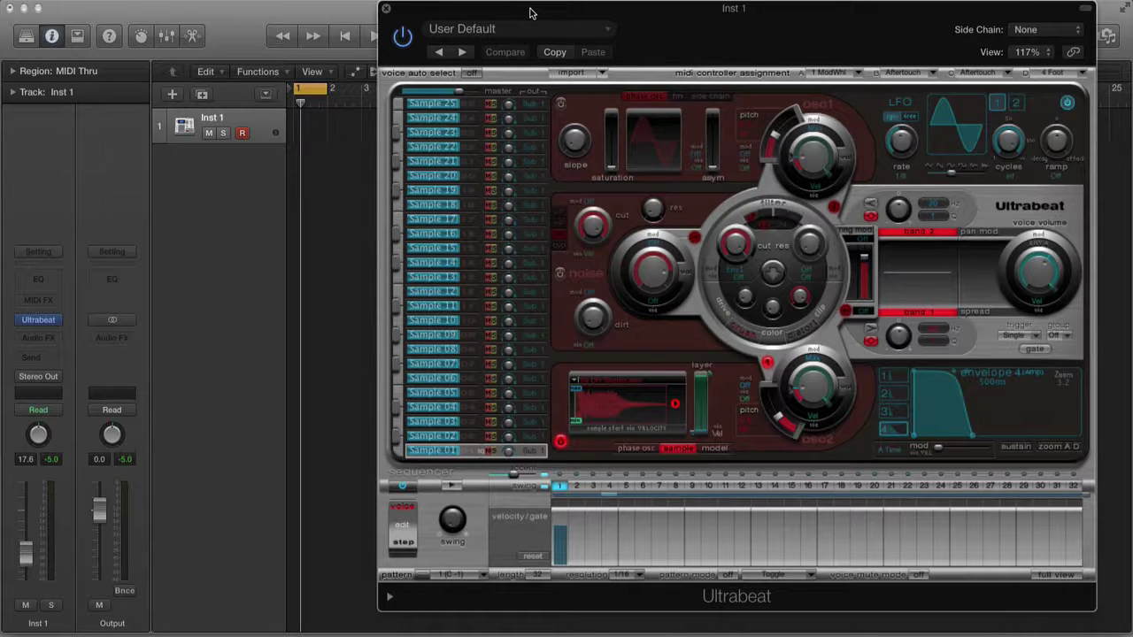
key("space")
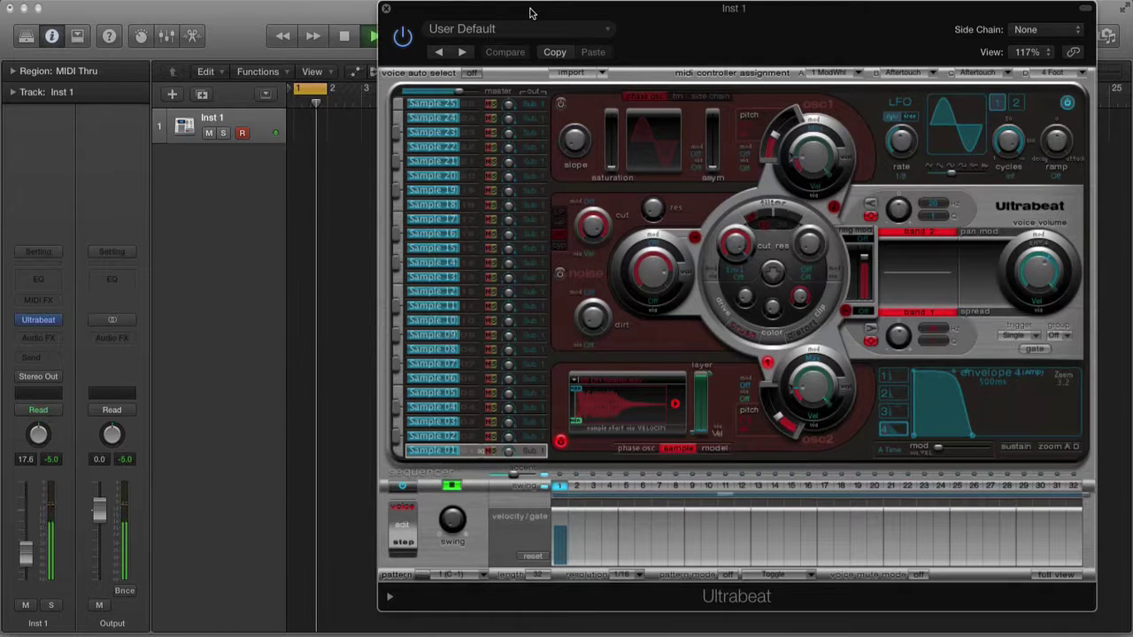
key("space")
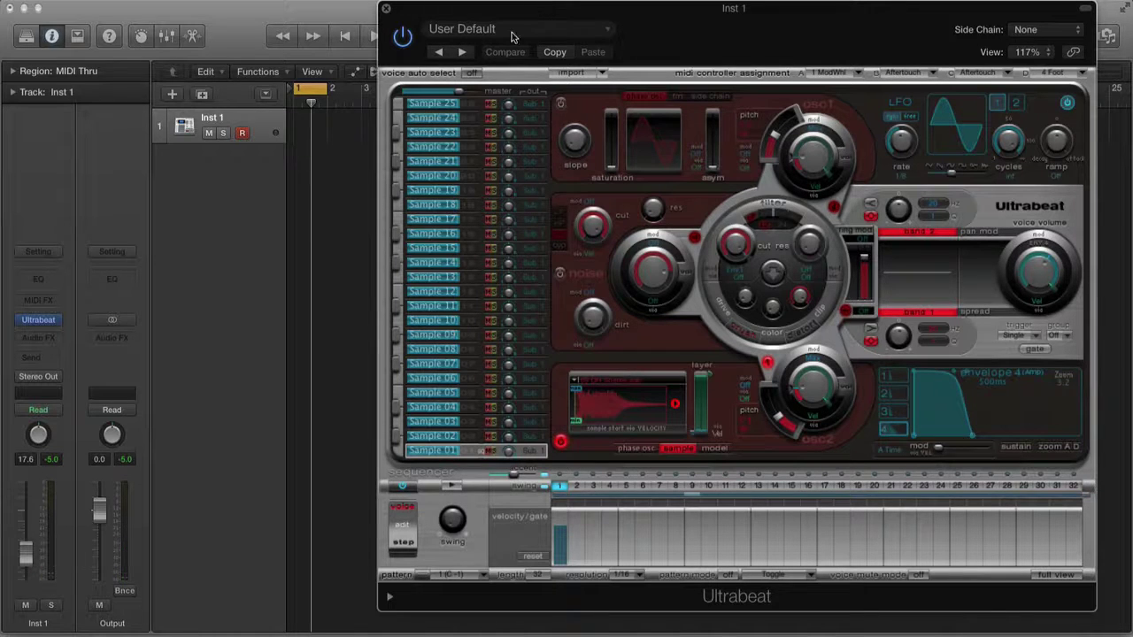
Step: Insert the Native Instruments Transient Master effect on the Inst 1 channel and move its window clear of the channel strips
left_click(35, 338)
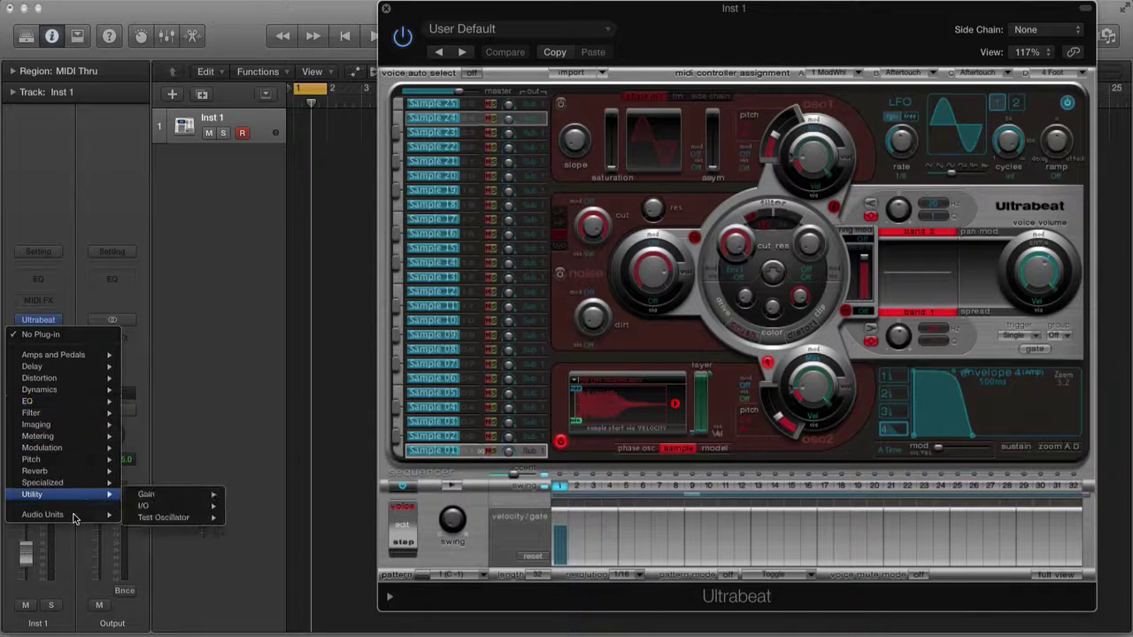
mouse_move(74, 520)
mouse_move(204, 390)
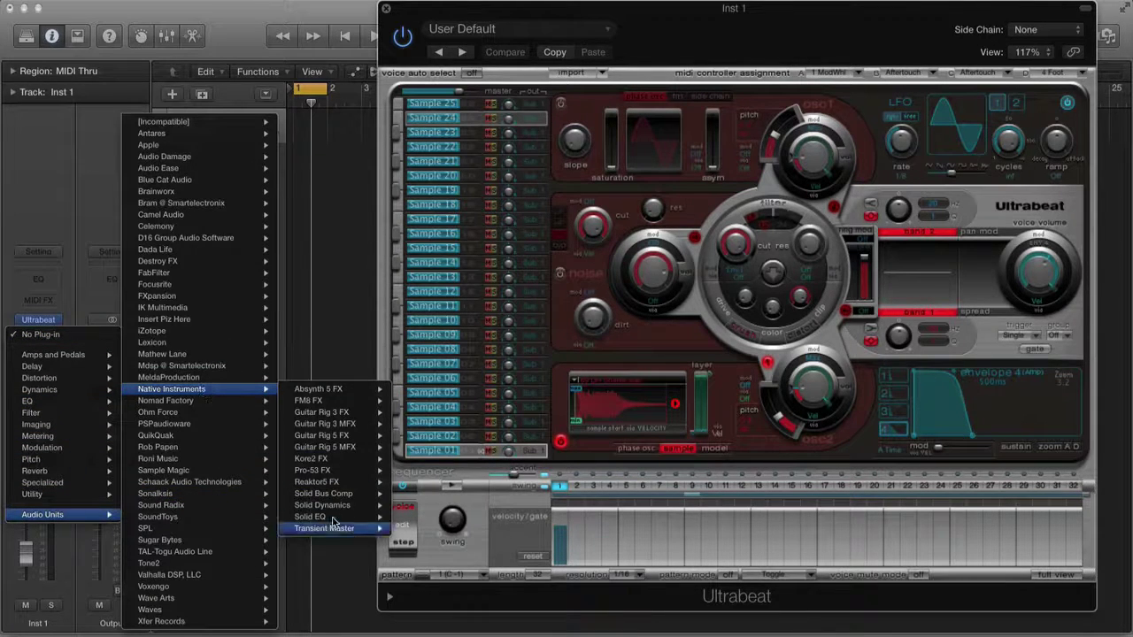
mouse_move(337, 529)
left_click(417, 518)
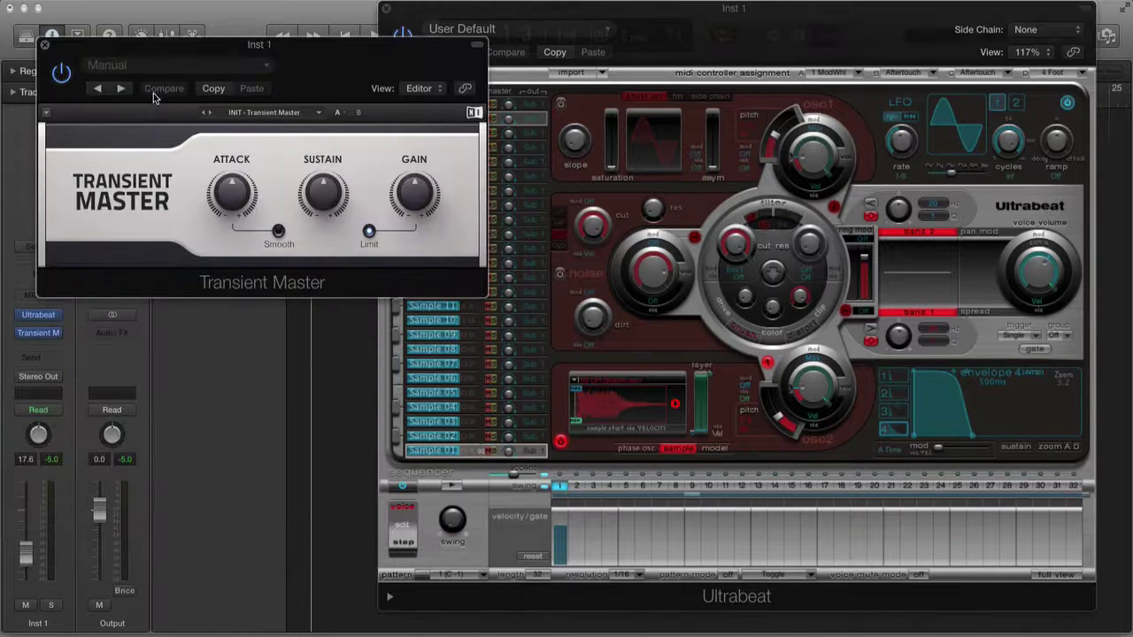
left_click_drag(133, 48, 342, 83)
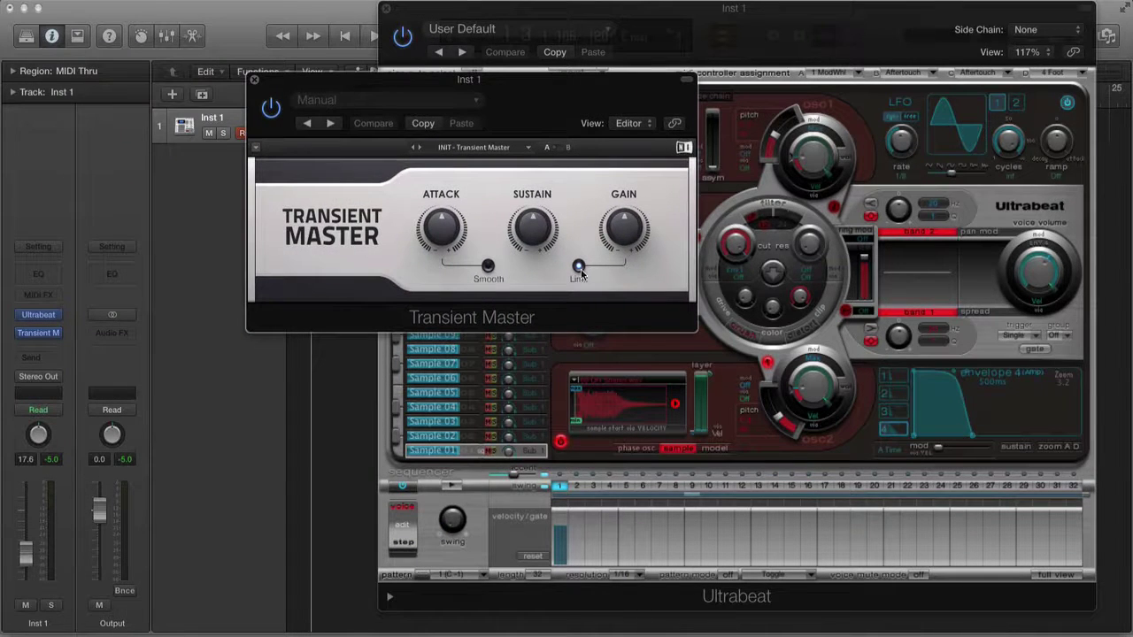
Step: Set Transient Master's Sustain to 88%, reduce its Gain slightly and compare the sound with the effect bypassed
left_click_drag(543, 228, 542, 202)
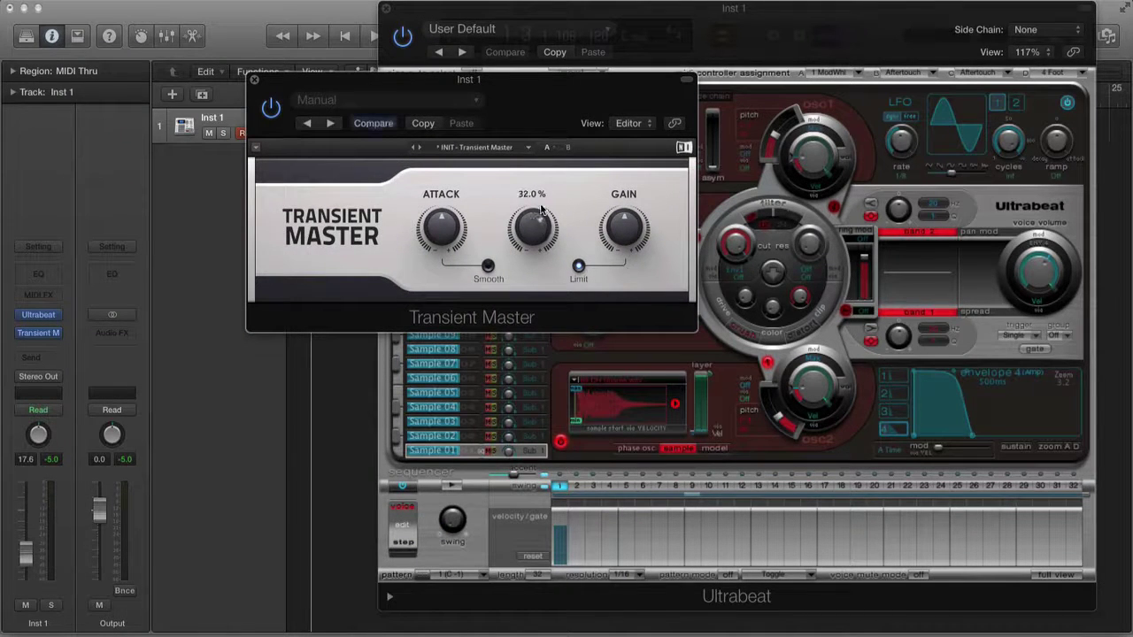
left_click_drag(442, 96, 557, 89)
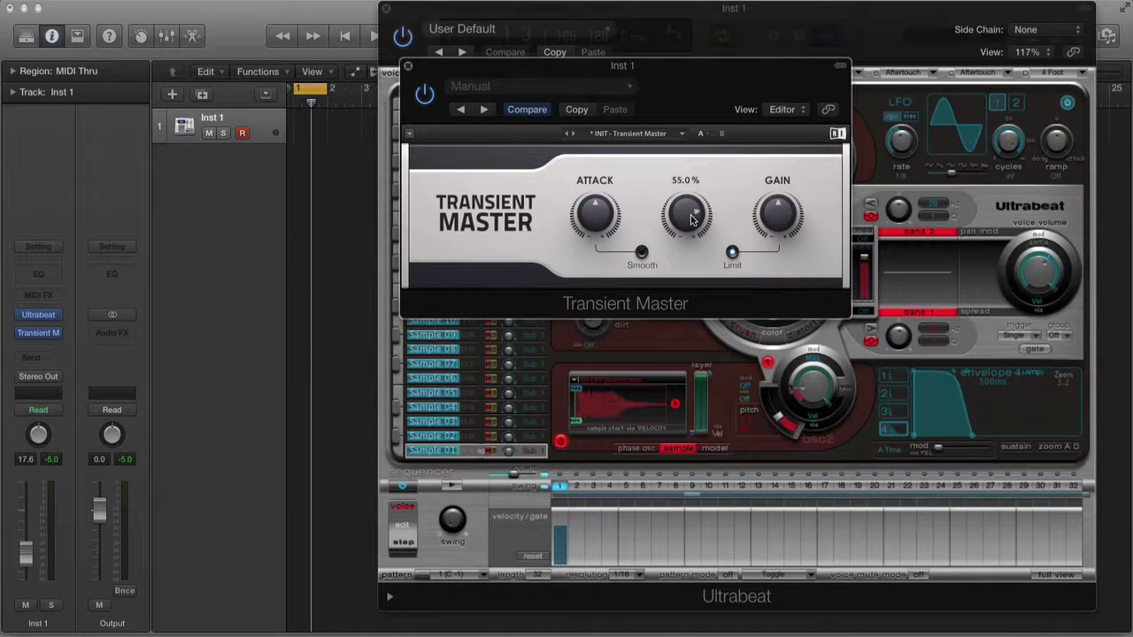
left_click_drag(692, 215, 690, 199)
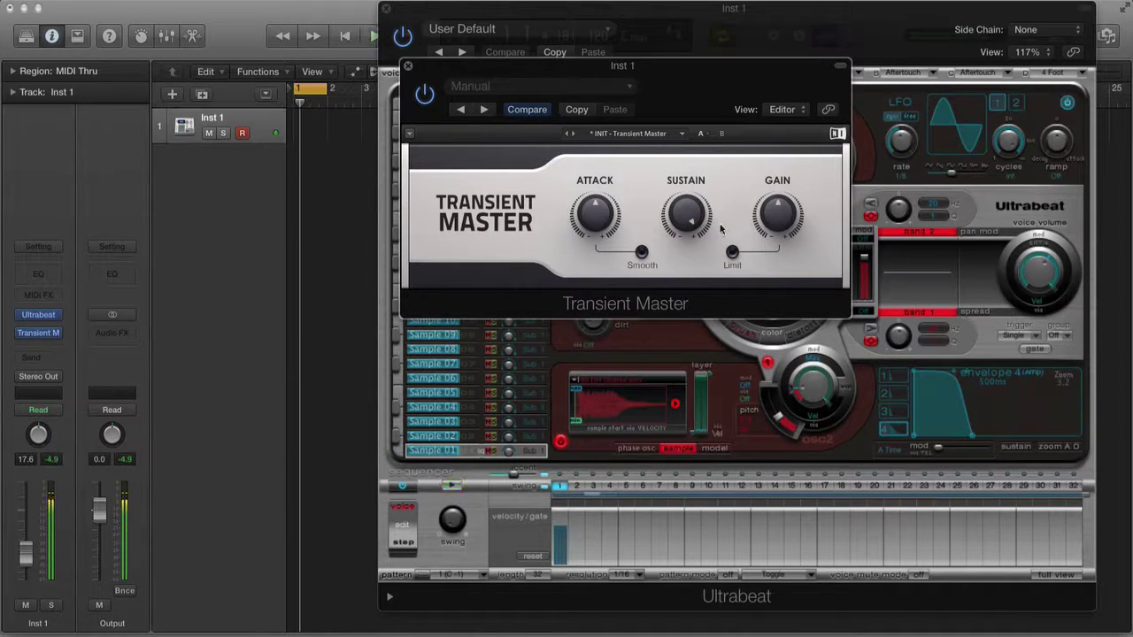
mouse_move(788, 230)
left_click_drag(787, 230, 785, 229)
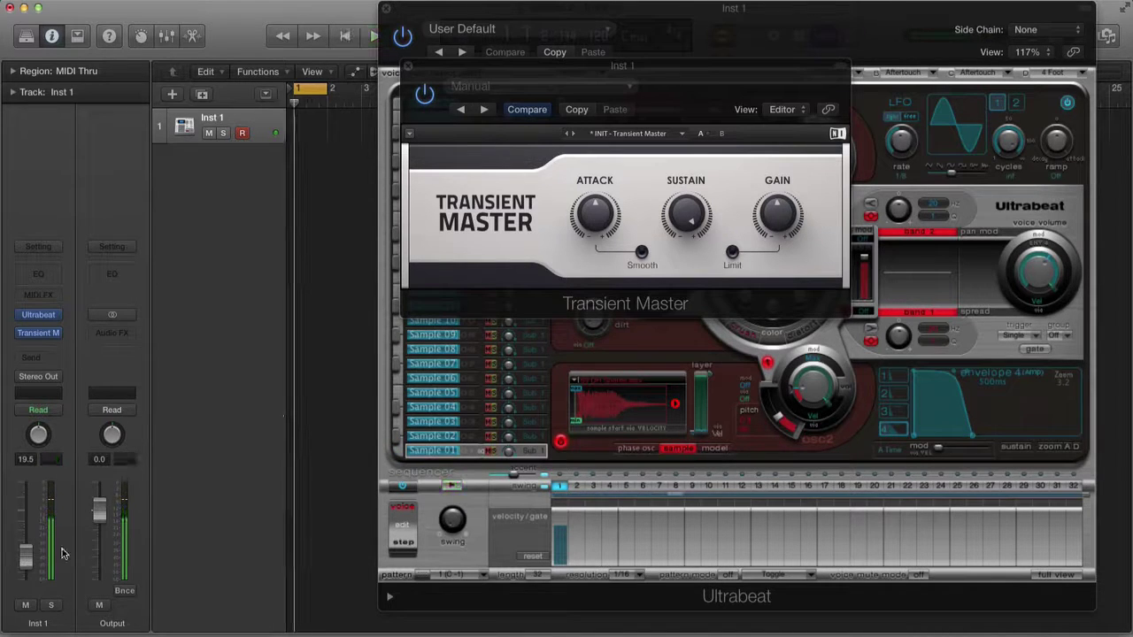
left_click_drag(682, 215, 683, 225)
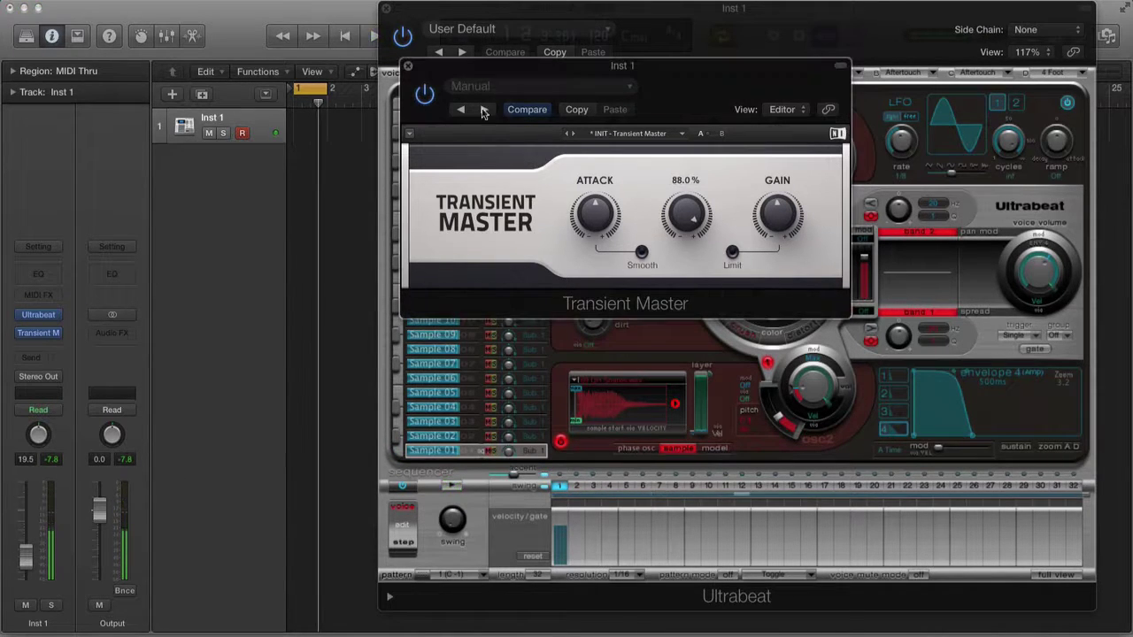
left_click(426, 93)
left_click(426, 95)
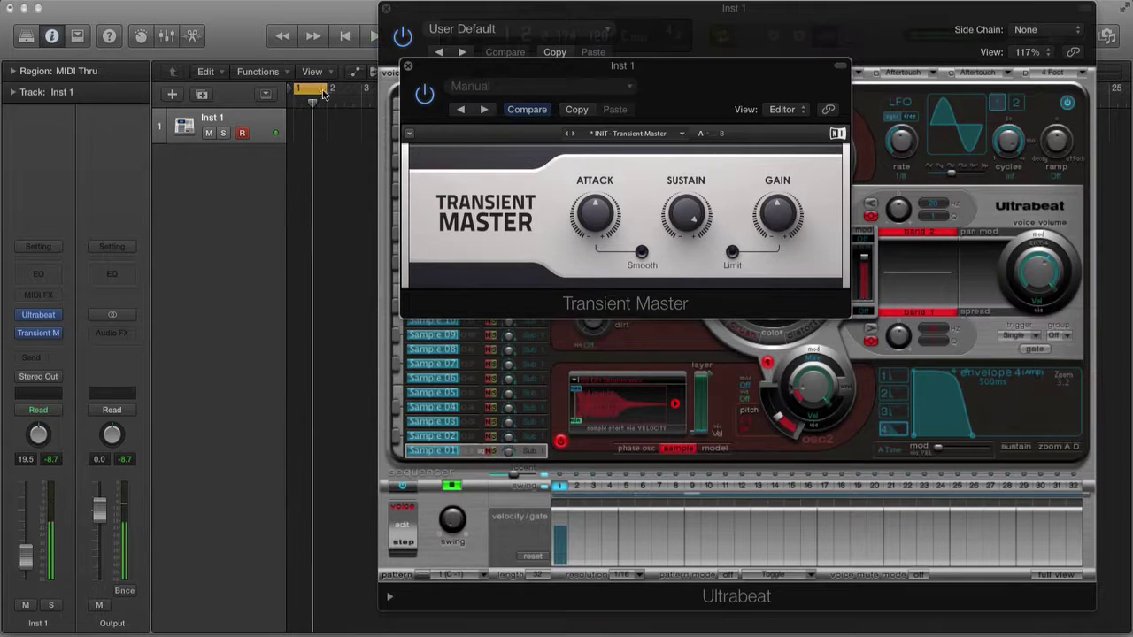
Step: Shorten the cycle range to the first two beats of bar 1 and move the Transient Master window aside
left_click_drag(326, 91, 310, 99)
left_click_drag(461, 64, 518, 40)
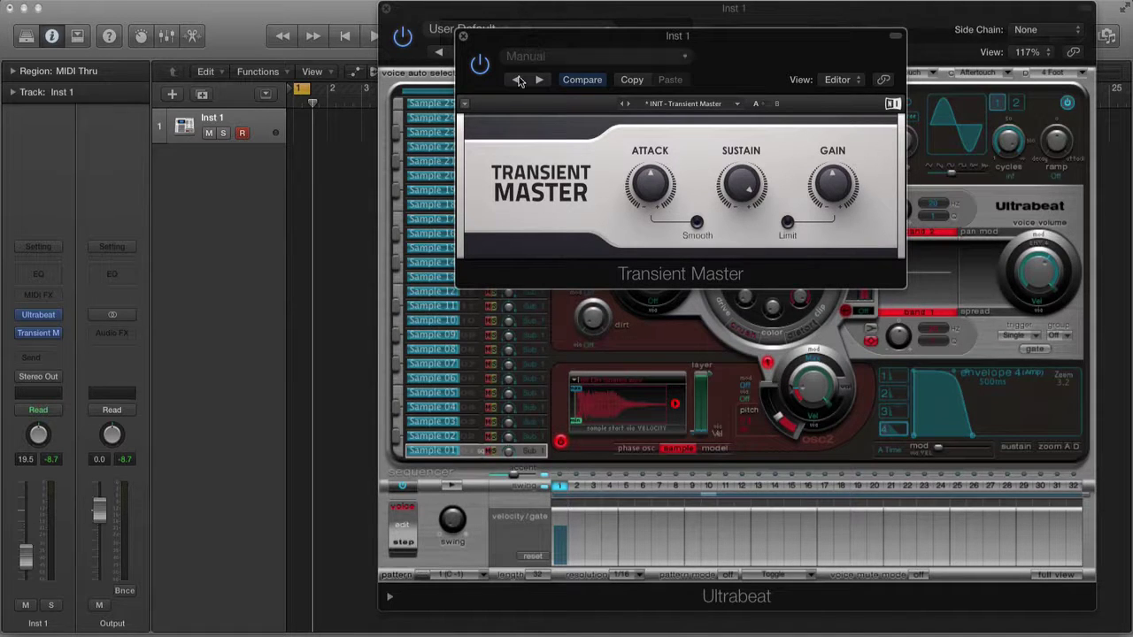
Step: Add a send to Bus 1 on the Inst 1 channel
left_click(27, 358)
mouse_move(66, 428)
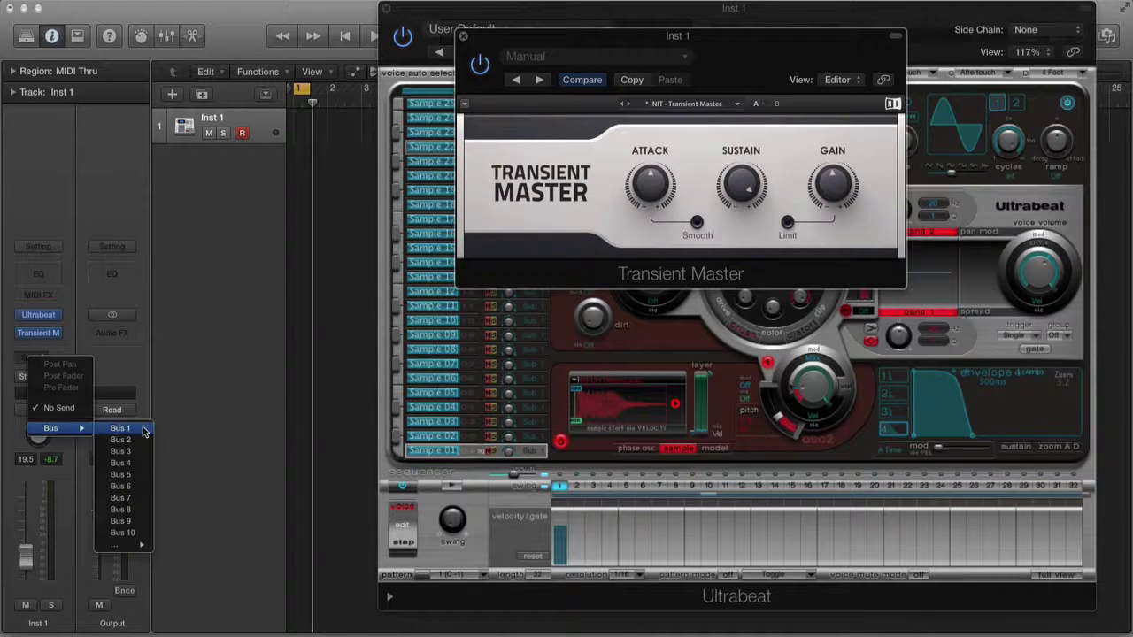
left_click(120, 428)
Step: Insert a Compressor on the Aux 1 channel and switch it to the Studio VCA model
left_click(110, 324)
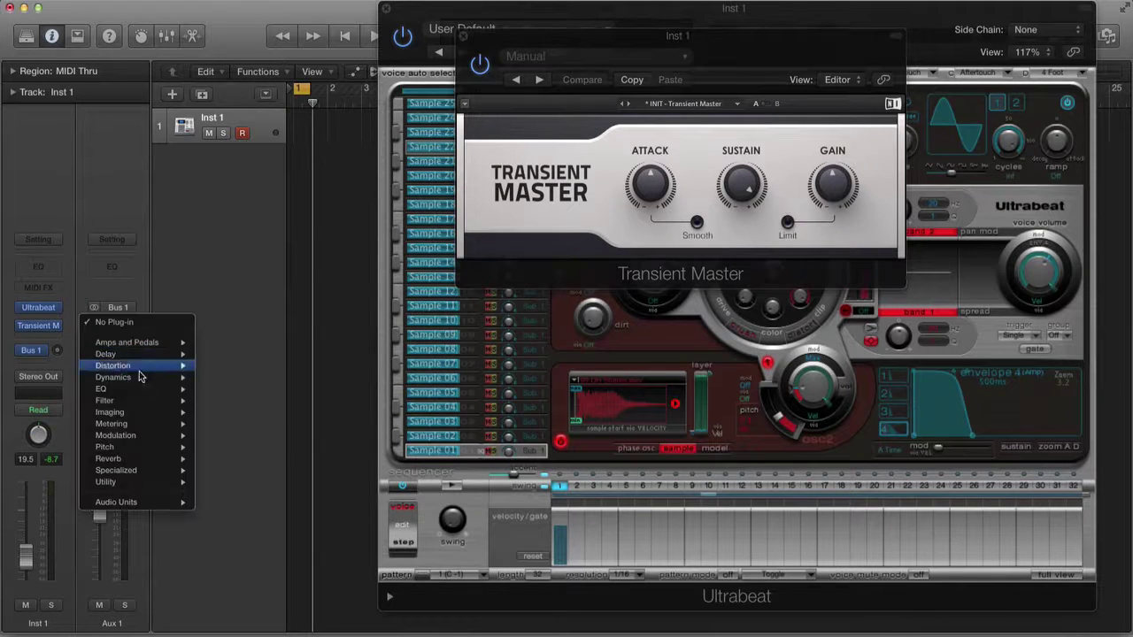
mouse_move(146, 377)
mouse_move(262, 389)
left_click(331, 389)
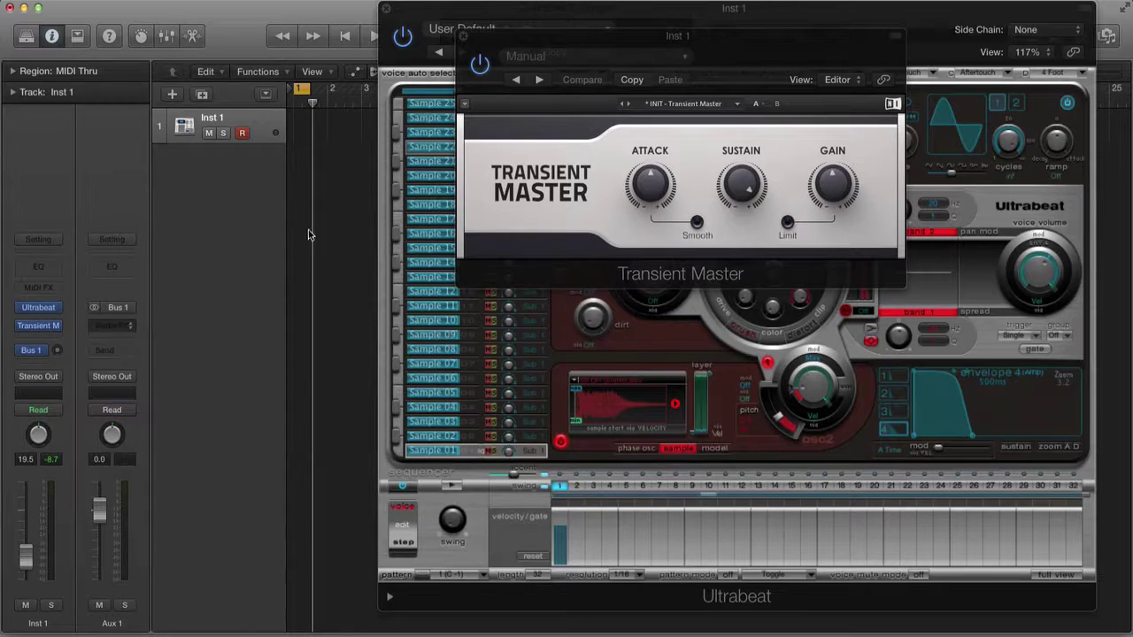
left_click_drag(279, 40, 430, 2)
left_click(385, 100)
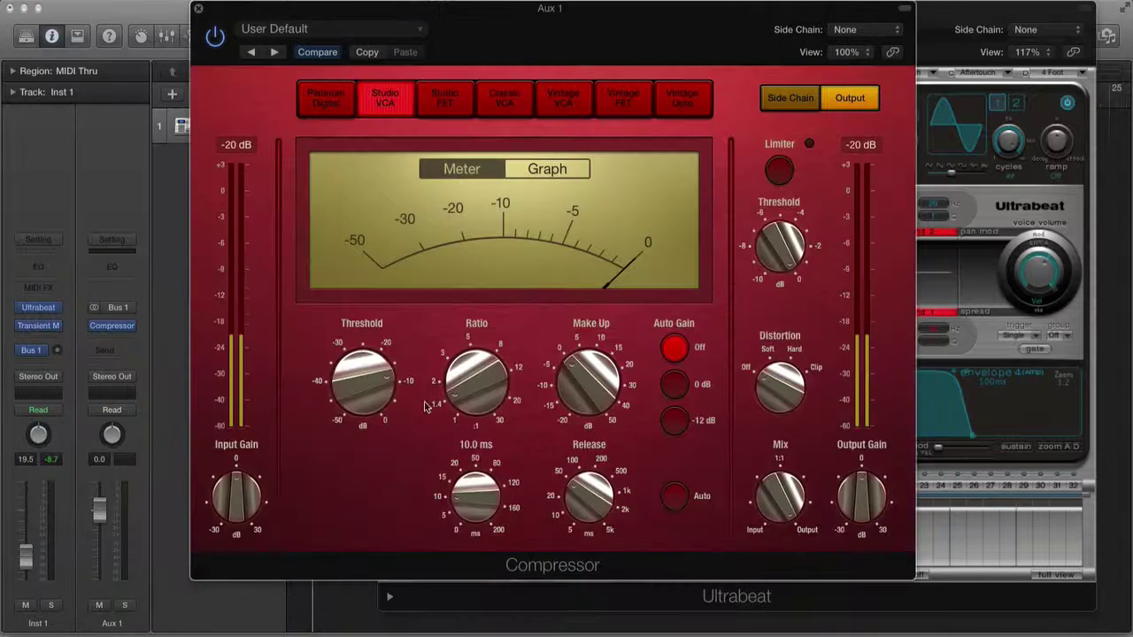
Step: Give the Compressor a shorter attack, lower threshold and 2.2:1 ratio, and raise Inst 1's Bus 1 send to about -4.7 dB
left_click_drag(485, 491, 483, 502)
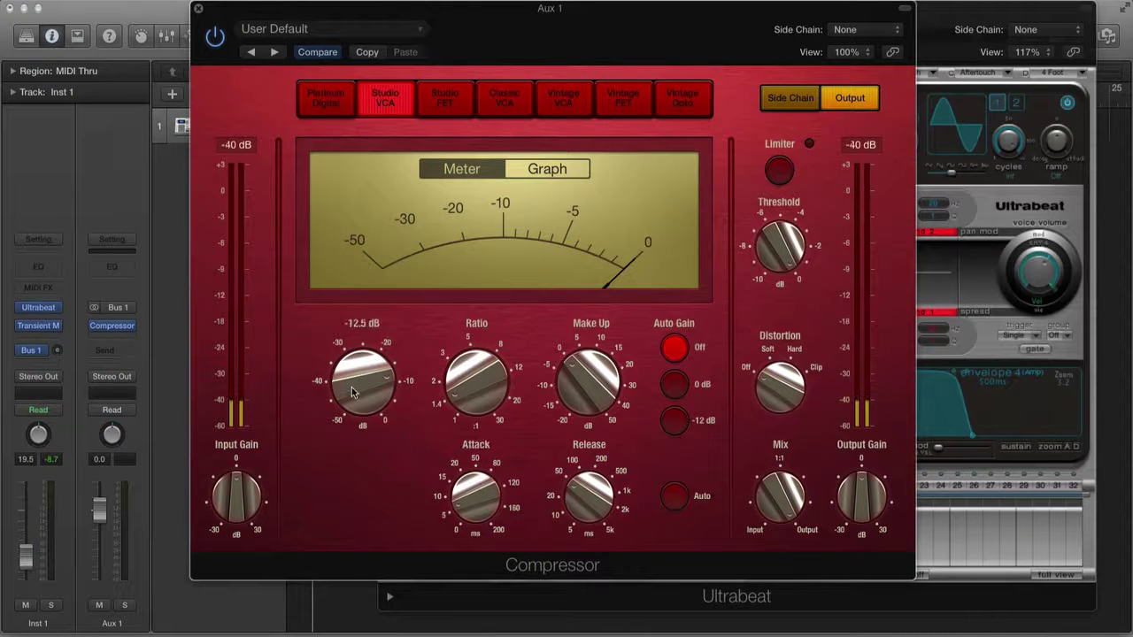
left_click_drag(352, 392, 352, 403)
left_click_drag(473, 397, 482, 366)
left_click_drag(59, 351, 60, 350)
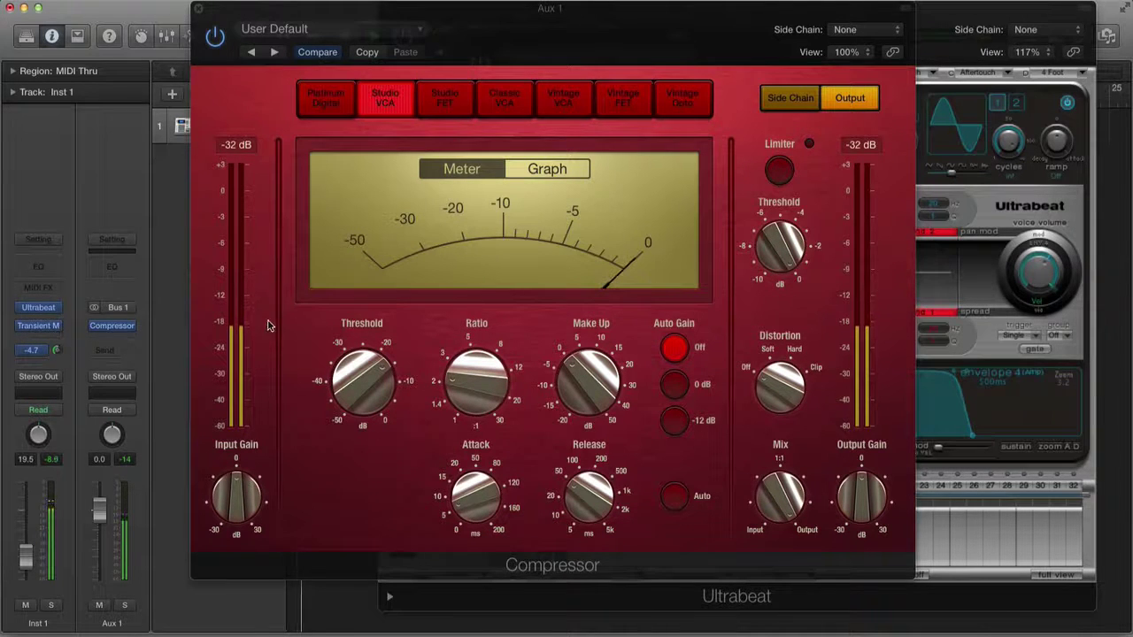
Step: Lower the Compressor's threshold further and set its ratio to 3.1:1
left_click_drag(372, 374, 367, 402)
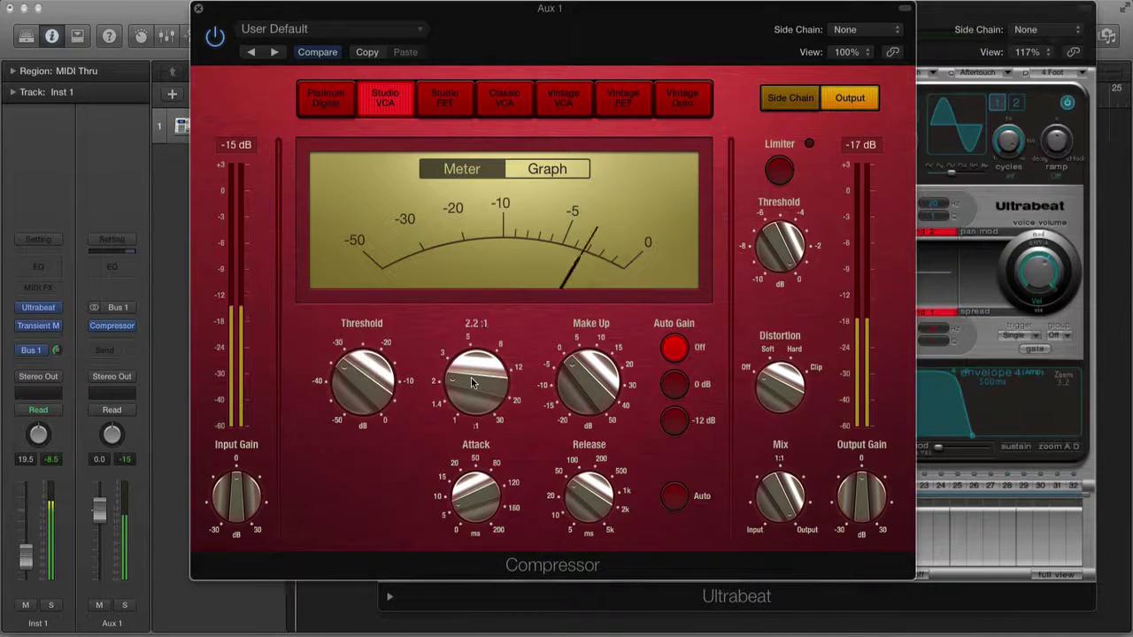
left_click_drag(470, 382, 471, 373)
left_click_drag(363, 395, 359, 412)
left_click_drag(463, 387, 468, 377)
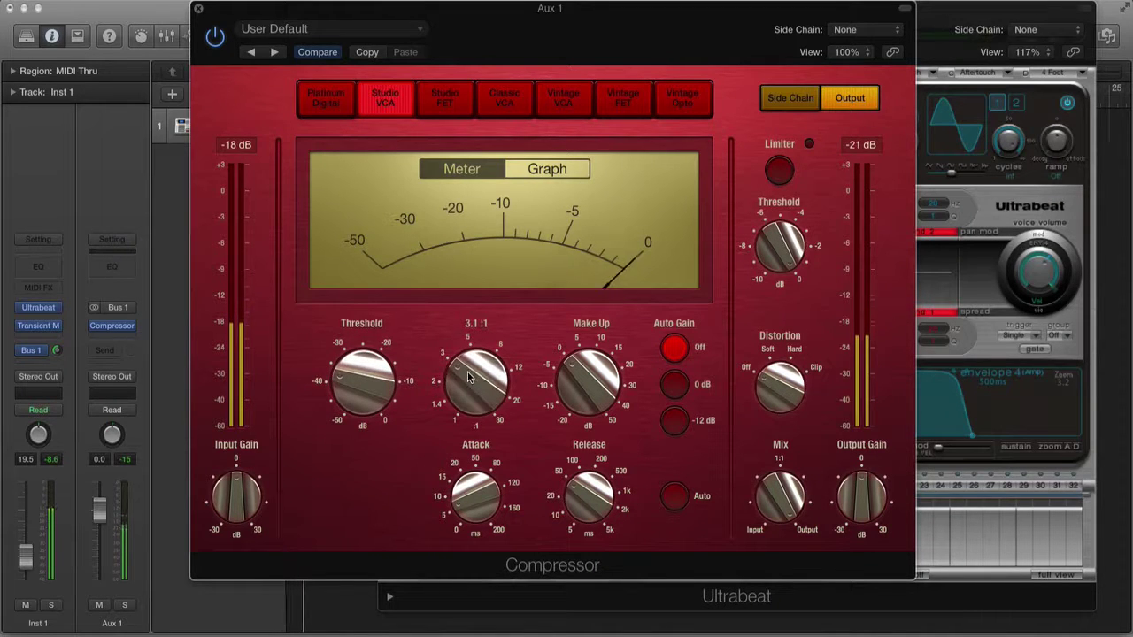
Step: Set the Compressor's Make Up to 4.0 dB and fine-tune its attack, release and threshold downward
left_click_drag(604, 380, 605, 371)
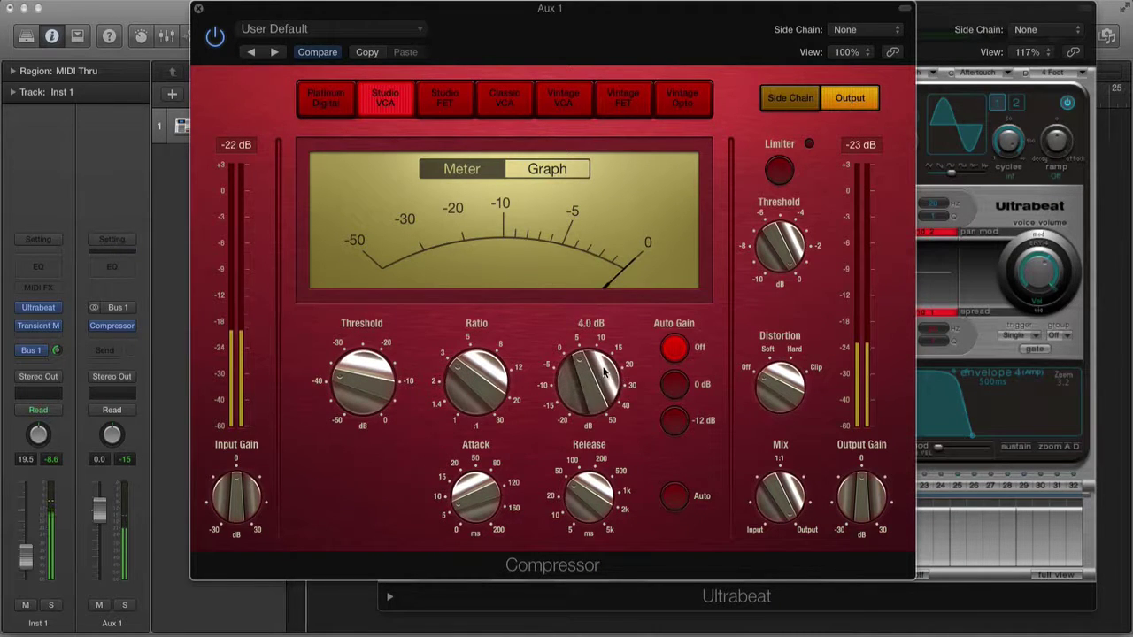
left_click_drag(478, 496, 478, 504)
left_click_drag(591, 491, 588, 505)
left_click_drag(347, 381, 336, 385)
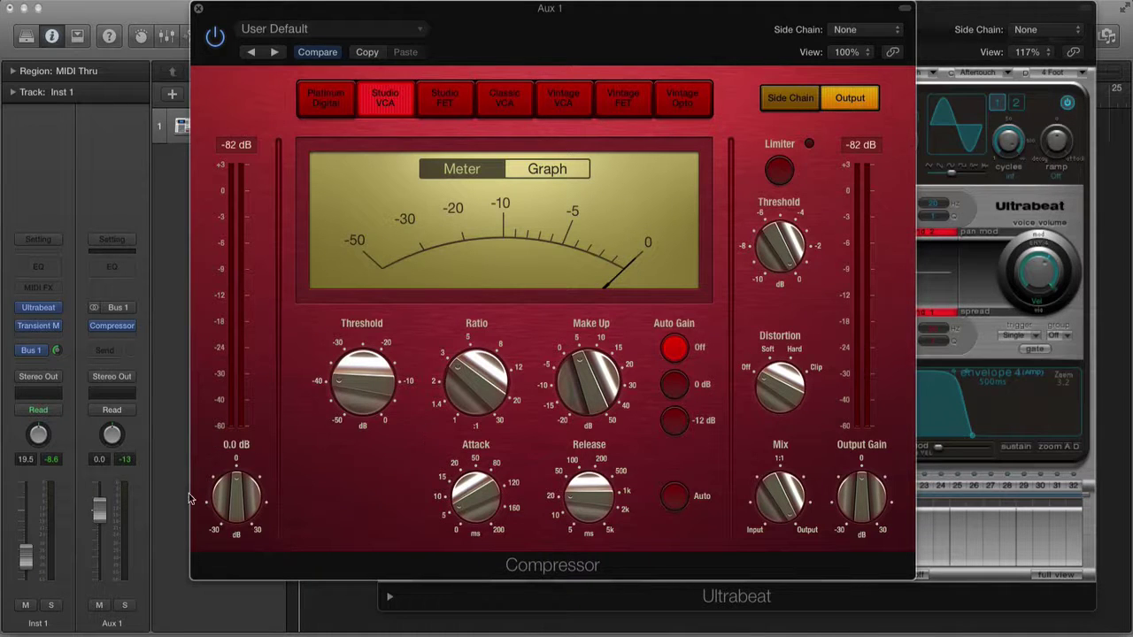
Step: Play the loop and compare the sound with Aux 1 muted and unmuted
key("space")
left_click(100, 606)
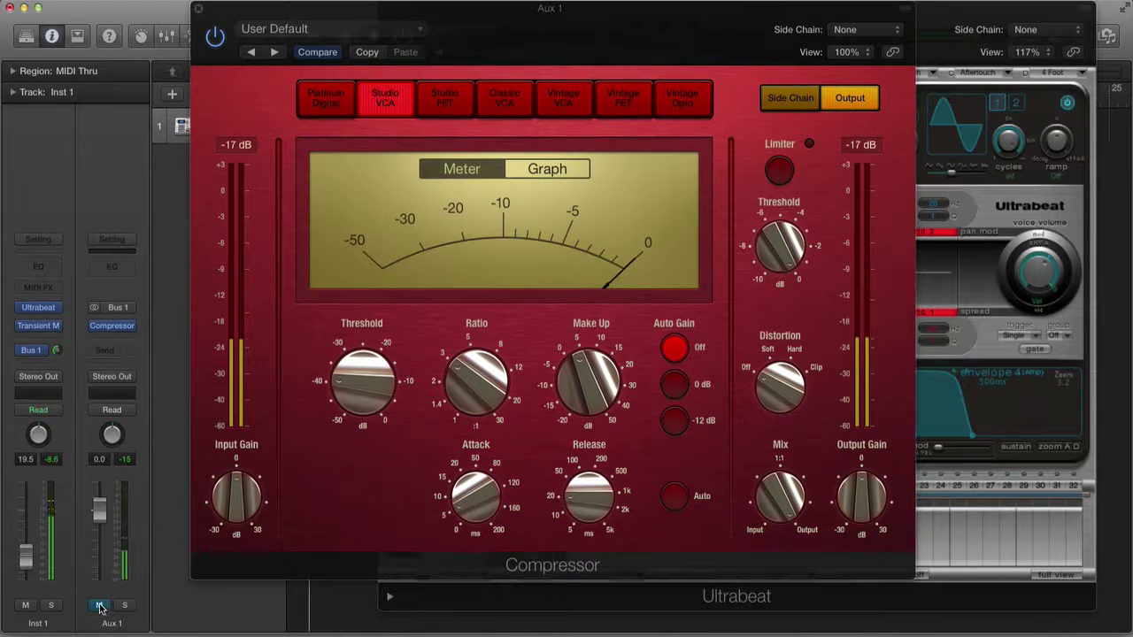
left_click(100, 607)
left_click(100, 606)
left_click(100, 606)
Step: Close the Compressor, Transient Master and Ultrabeat windows
left_click(198, 8)
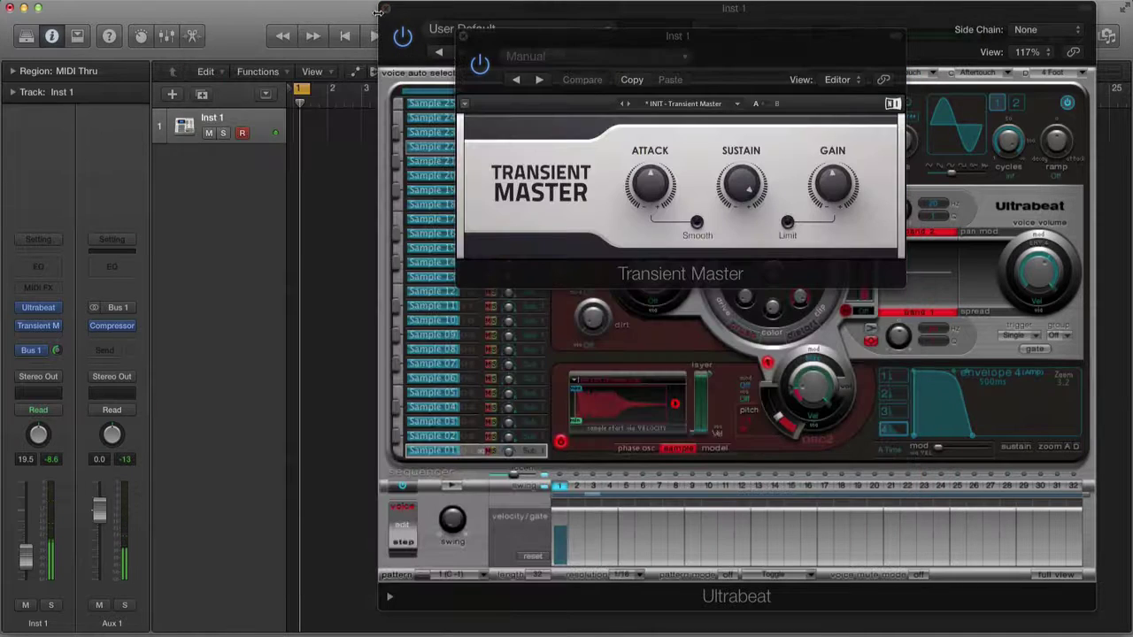
left_click(461, 34)
left_click(386, 9)
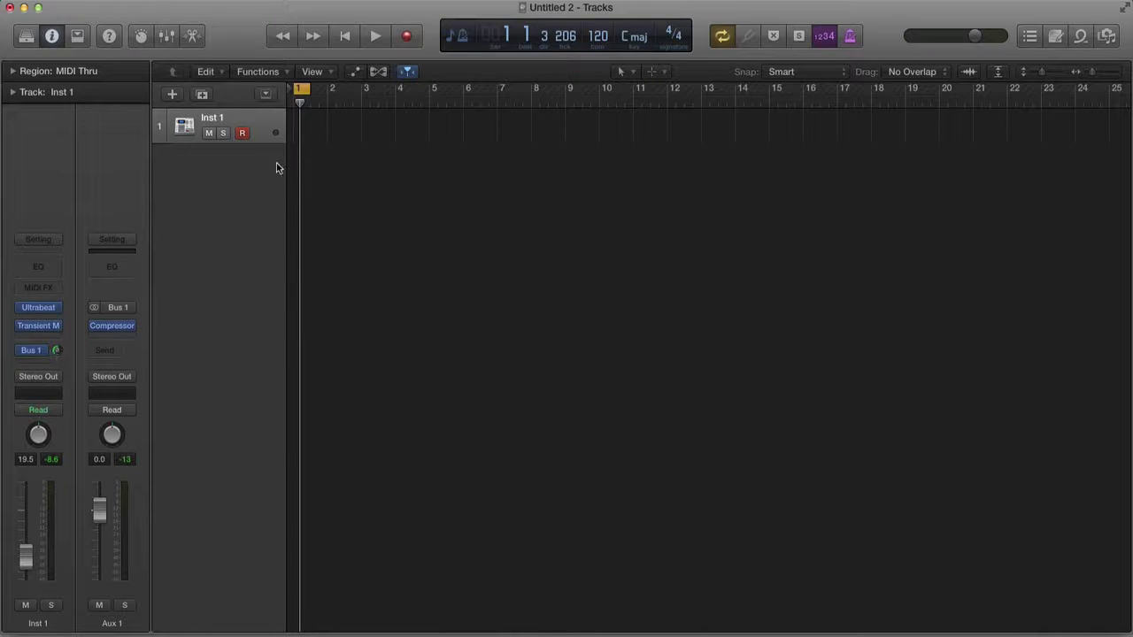
Step: Bounce the cycle range offline as a 24-bit, 44100 Hz PCM Wave file named Snare 2, added to the project
key("super+b")
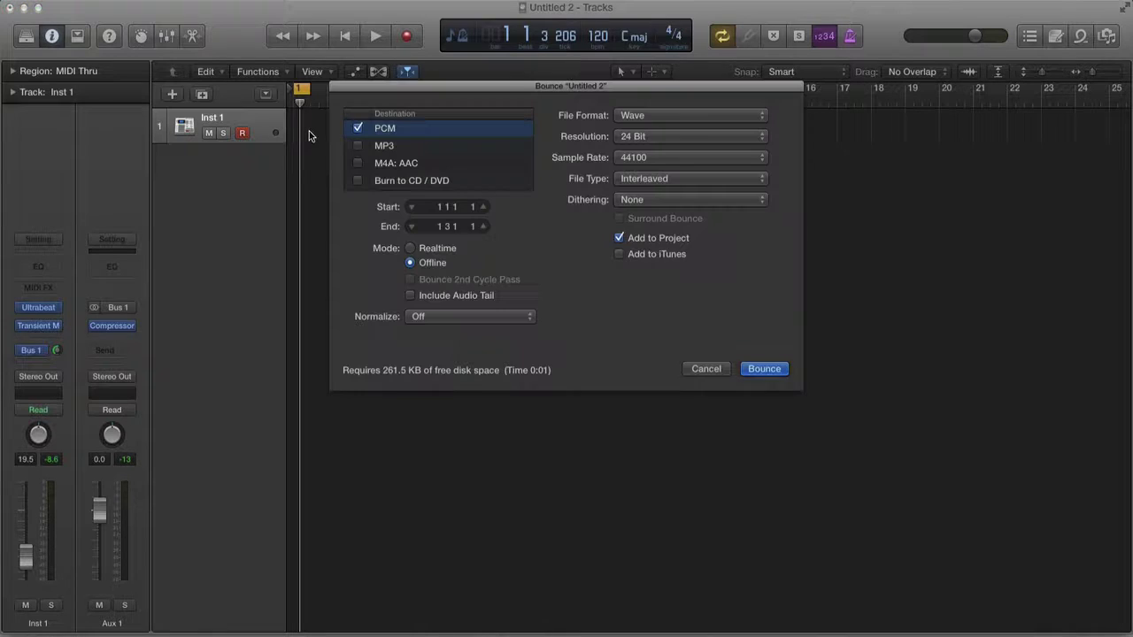
left_click(766, 370)
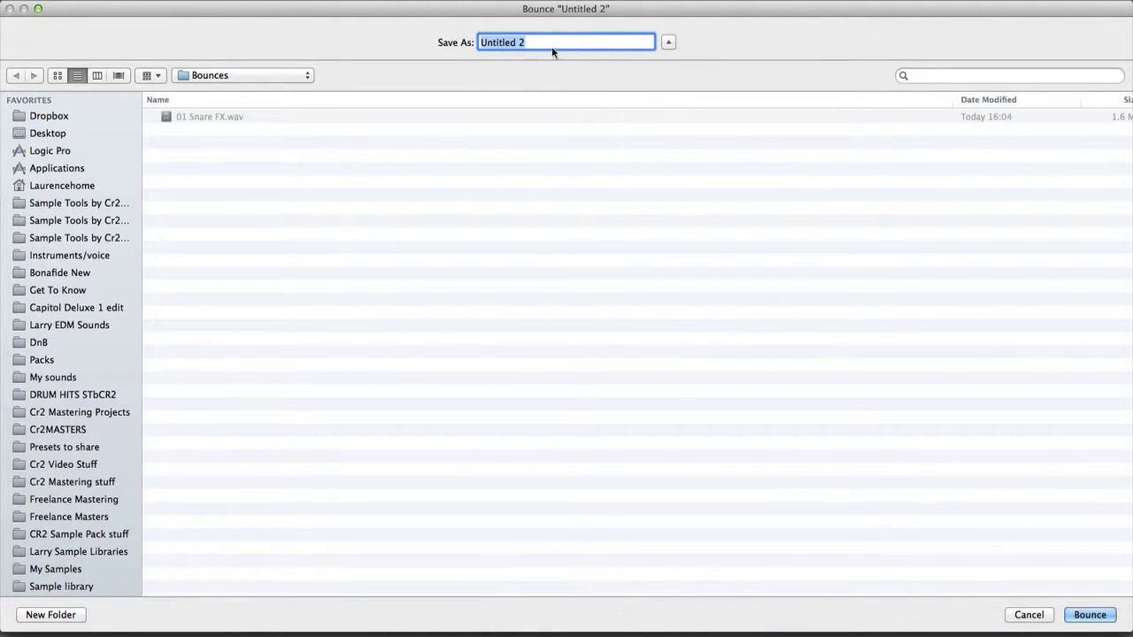
type("Snare 2")
key("Return")
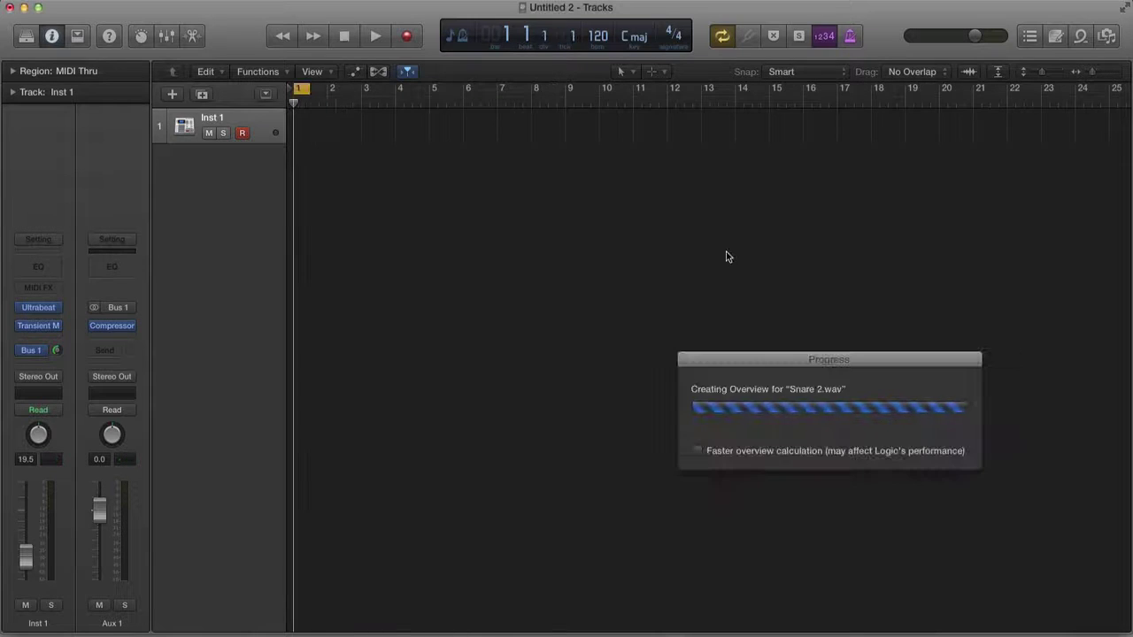
Step: Place the bounced Snare 2 file on a new audio track at bar 1 and import its tempo information
left_click_drag(870, 154, 296, 246)
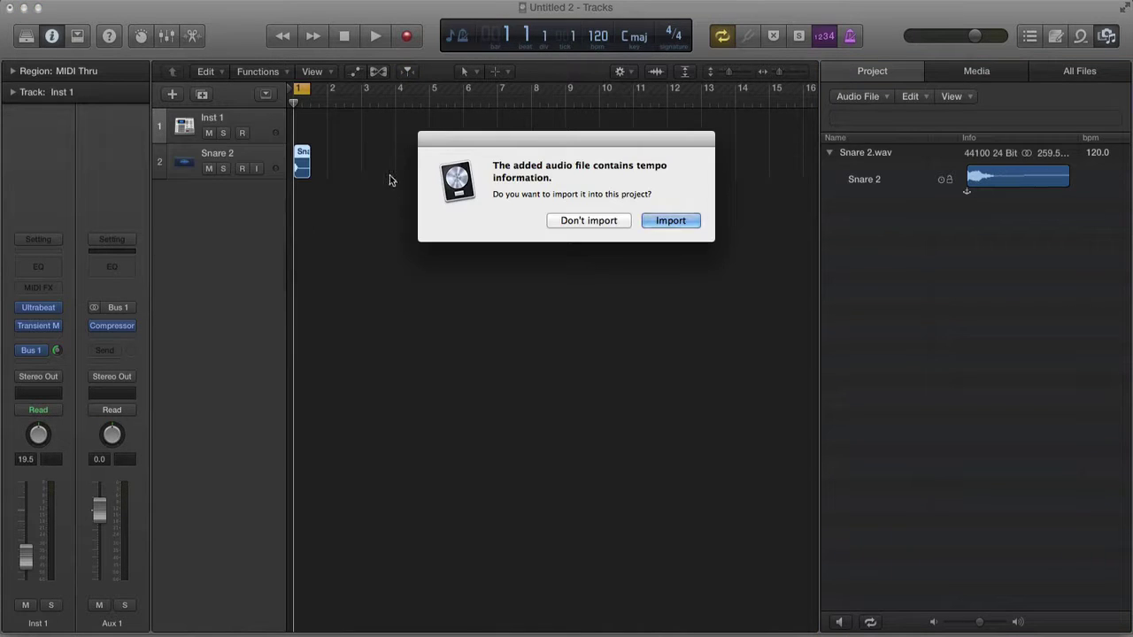
left_click(670, 221)
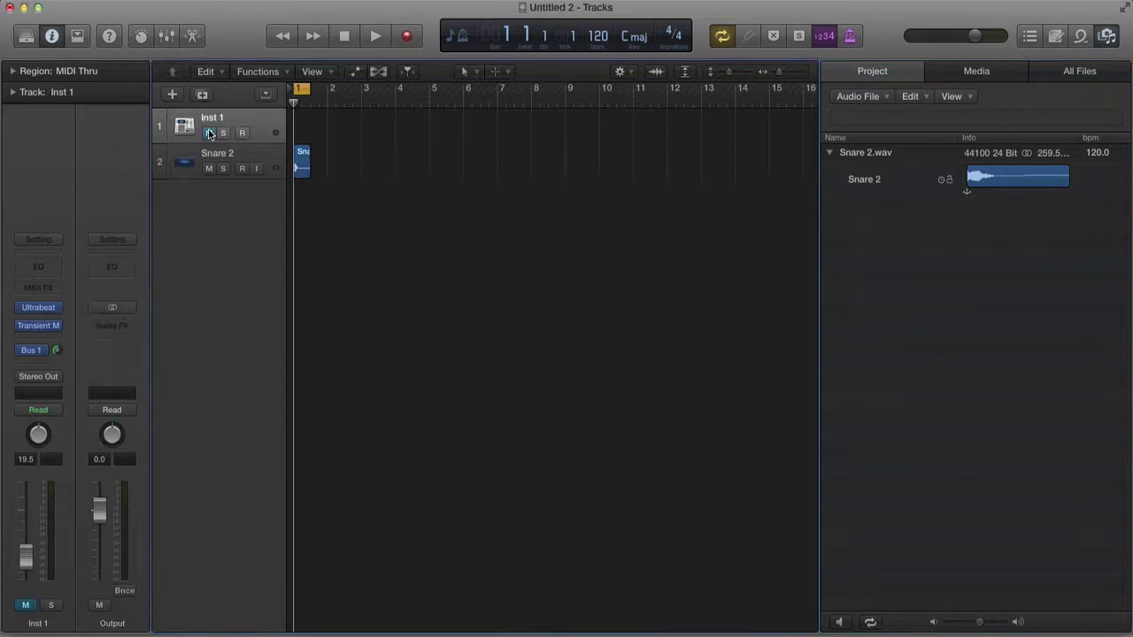
Step: Select the Snare 2 track and audition the bounced audio with Inst 1 muted
key("space")
key("space")
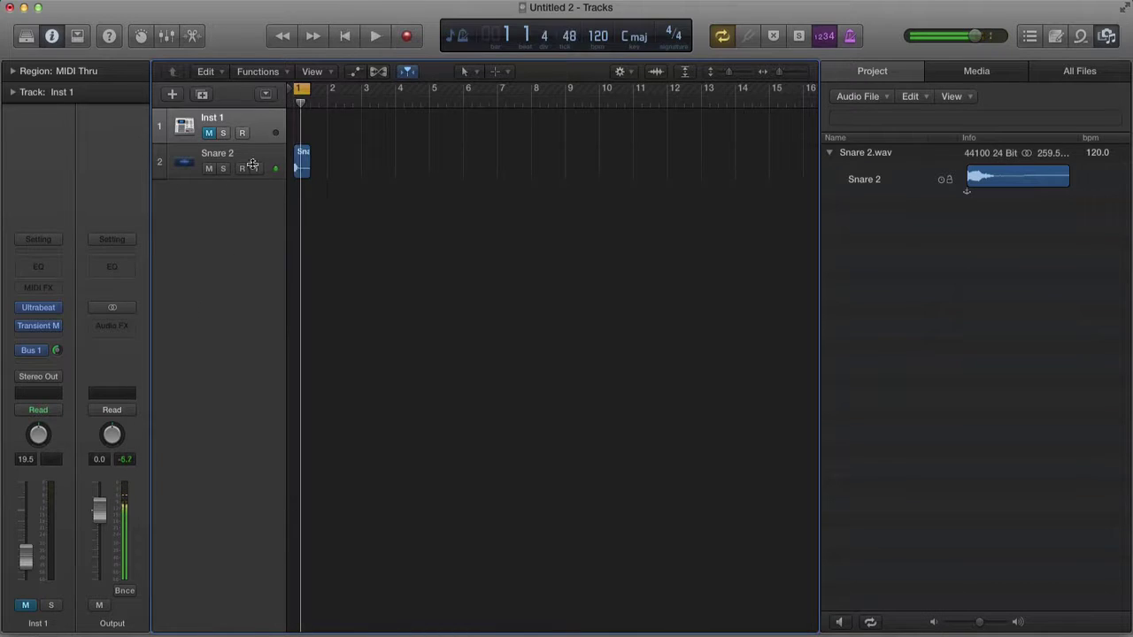
left_click(250, 157)
key("space")
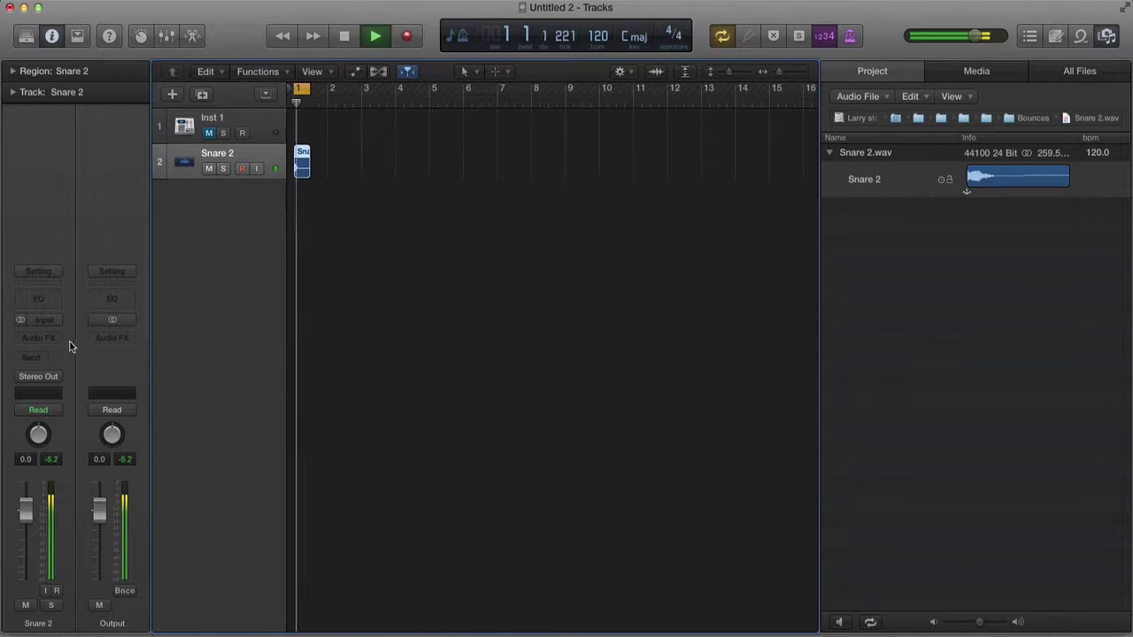
Step: Stop playback and add a Bus 2 send on the Snare 2 track
key("space")
left_click(27, 358)
mouse_move(54, 427)
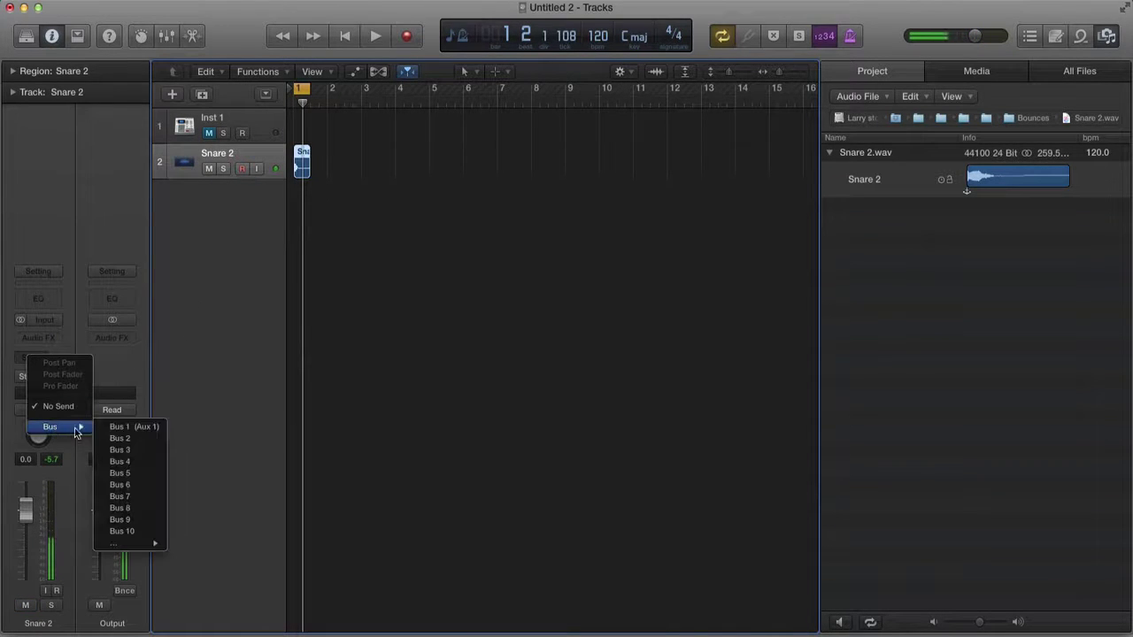
left_click(139, 440)
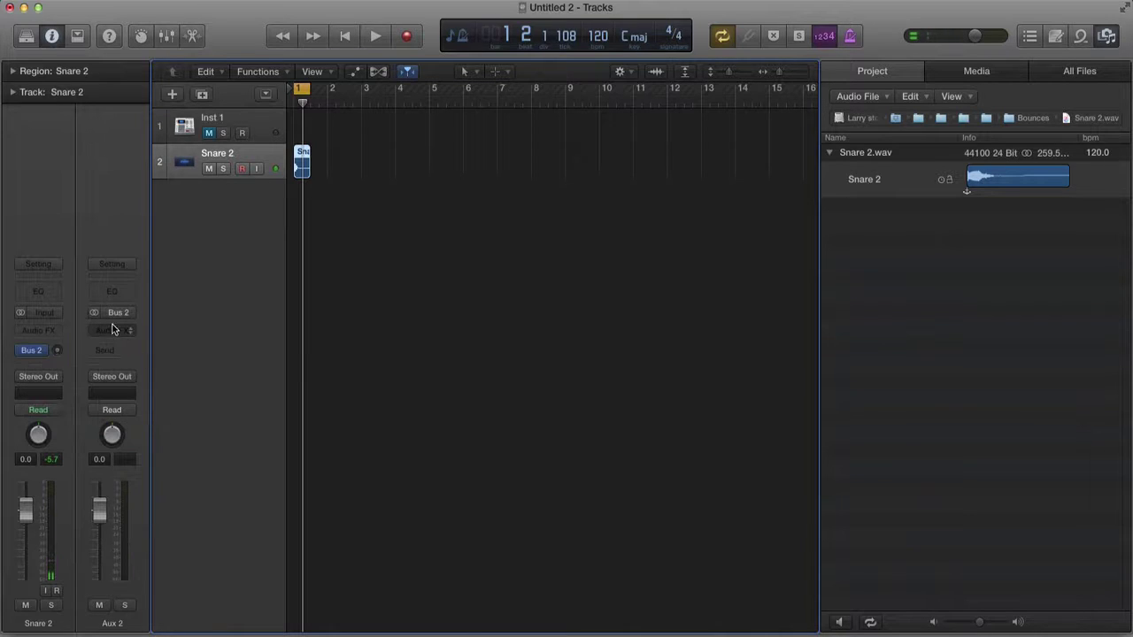
Step: Insert ValhallaVintageVerb on the Aux 2 channel and move its window clear of the channel strips
left_click(113, 330)
mouse_move(162, 508)
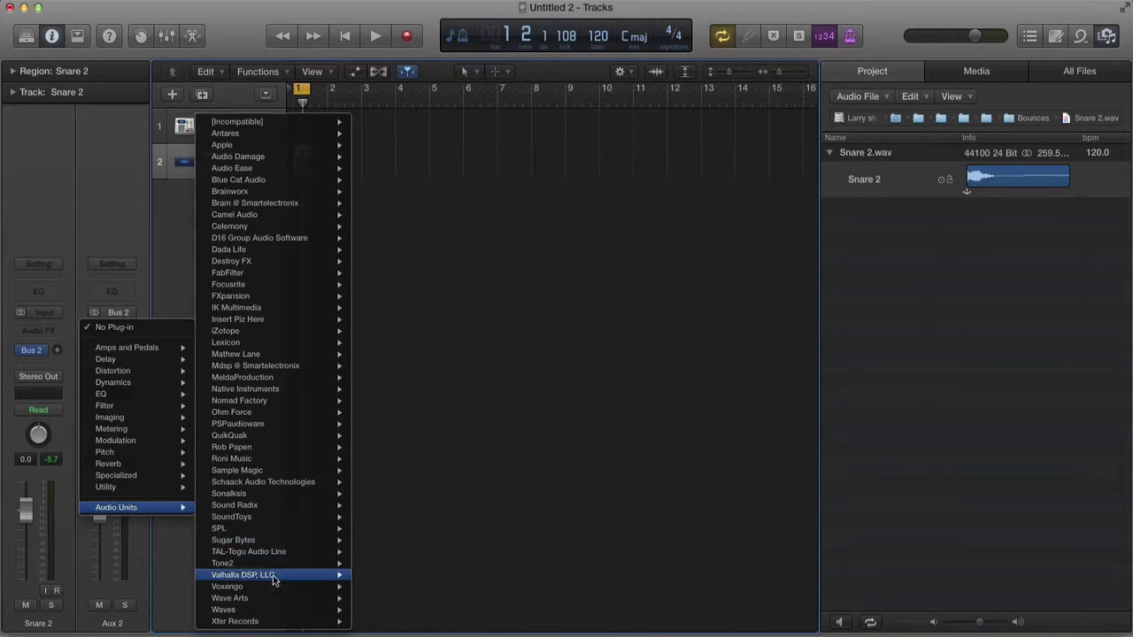
mouse_move(272, 577)
mouse_move(414, 576)
left_click(498, 575)
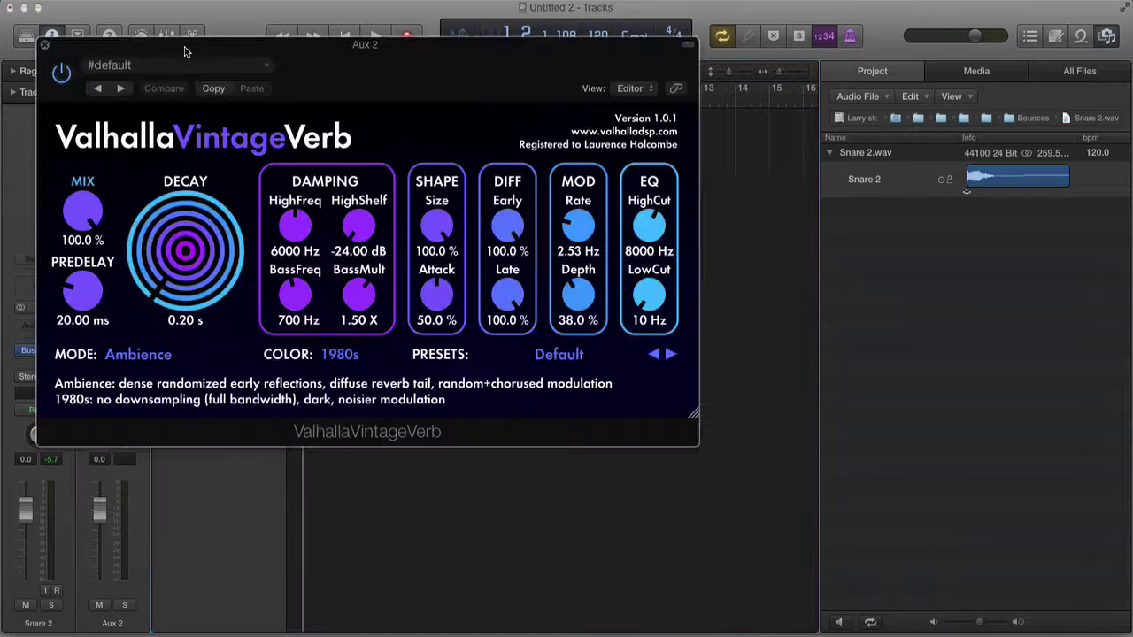
left_click_drag(184, 52, 458, 48)
Step: Set the reverb's mode to Bright Hall and its color to NOW
left_click(416, 352)
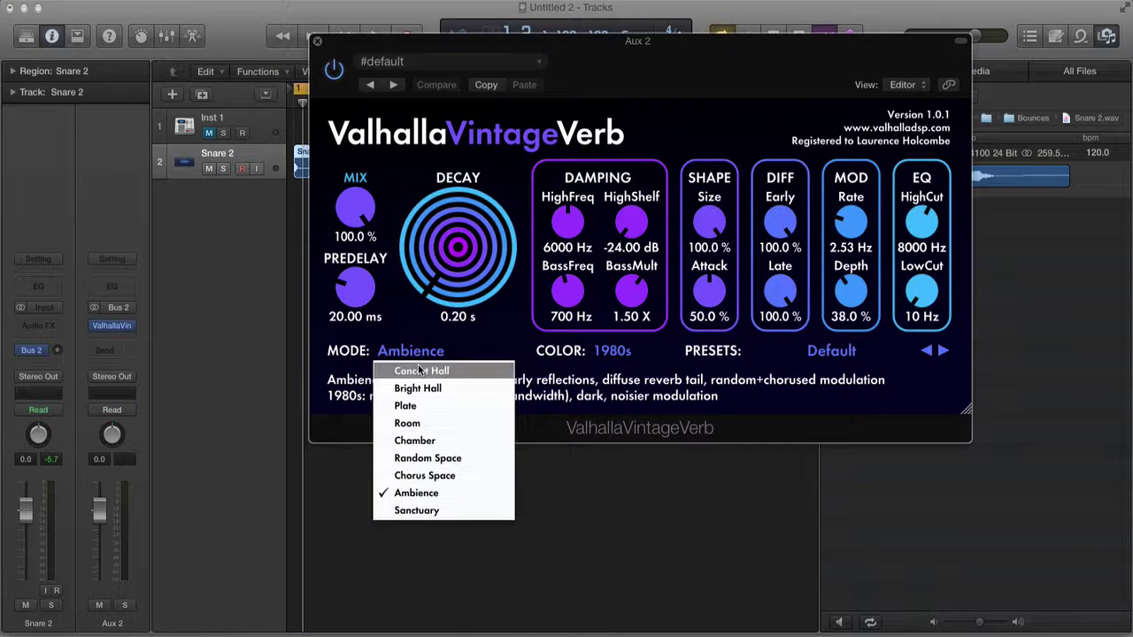
left_click(407, 389)
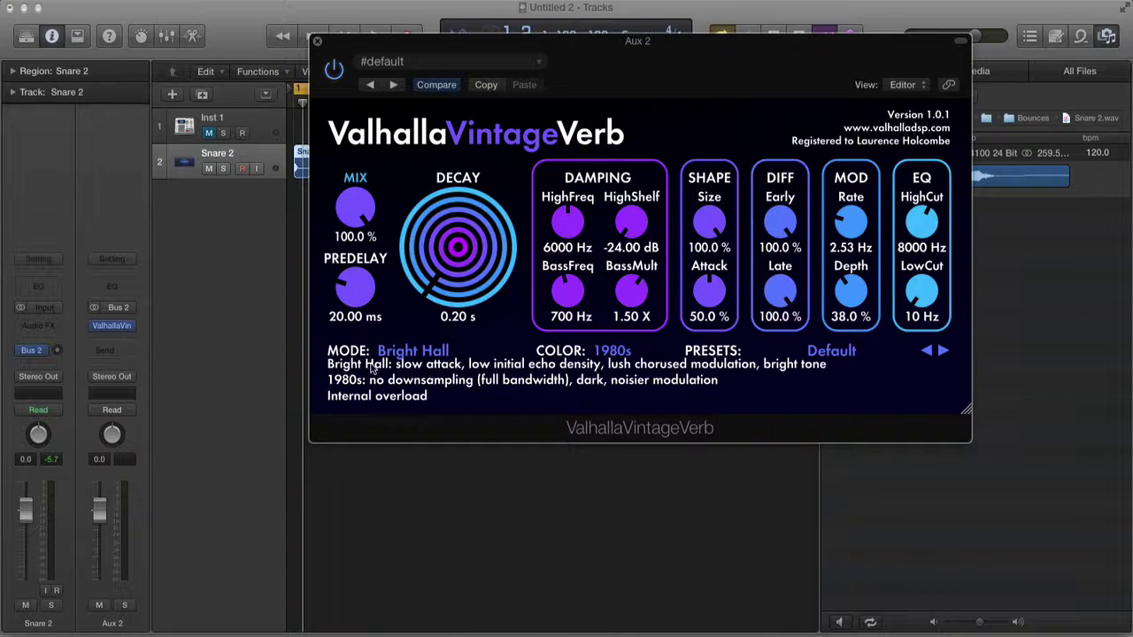
left_click(602, 355)
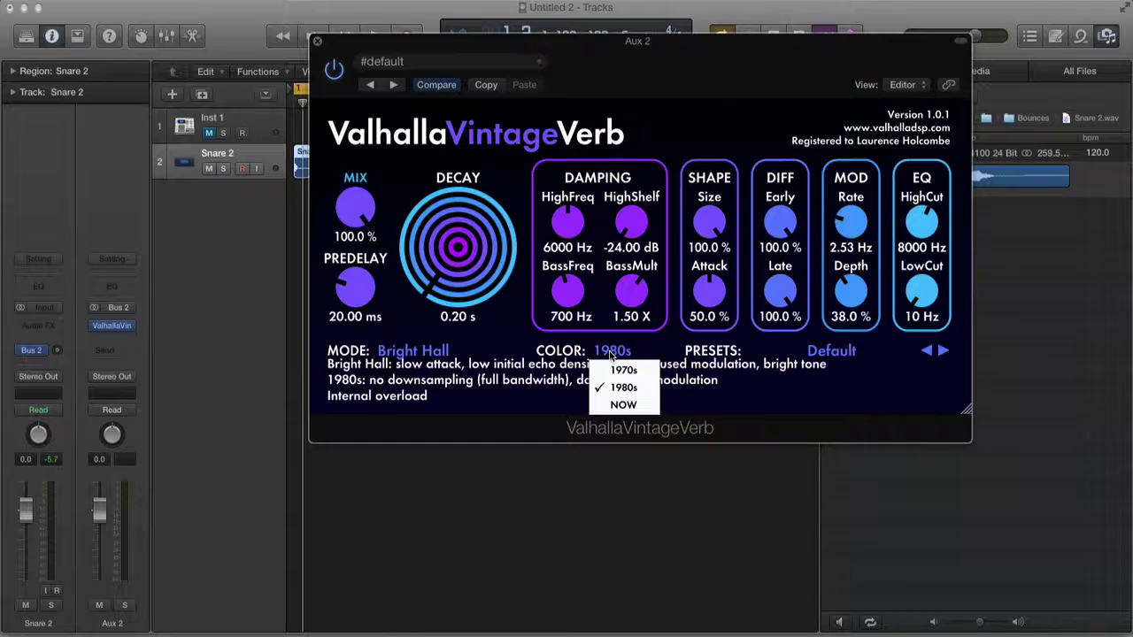
left_click(621, 404)
Step: Raise the reverb decay to 1.04 s and the Snare 2 track's Bus 2 send to about -3.8 dB during playback
left_click_drag(450, 276, 474, 241)
left_click_drag(54, 340, 53, 347)
left_click_drag(468, 258, 469, 240)
key("space")
left_click_drag(56, 351, 55, 341)
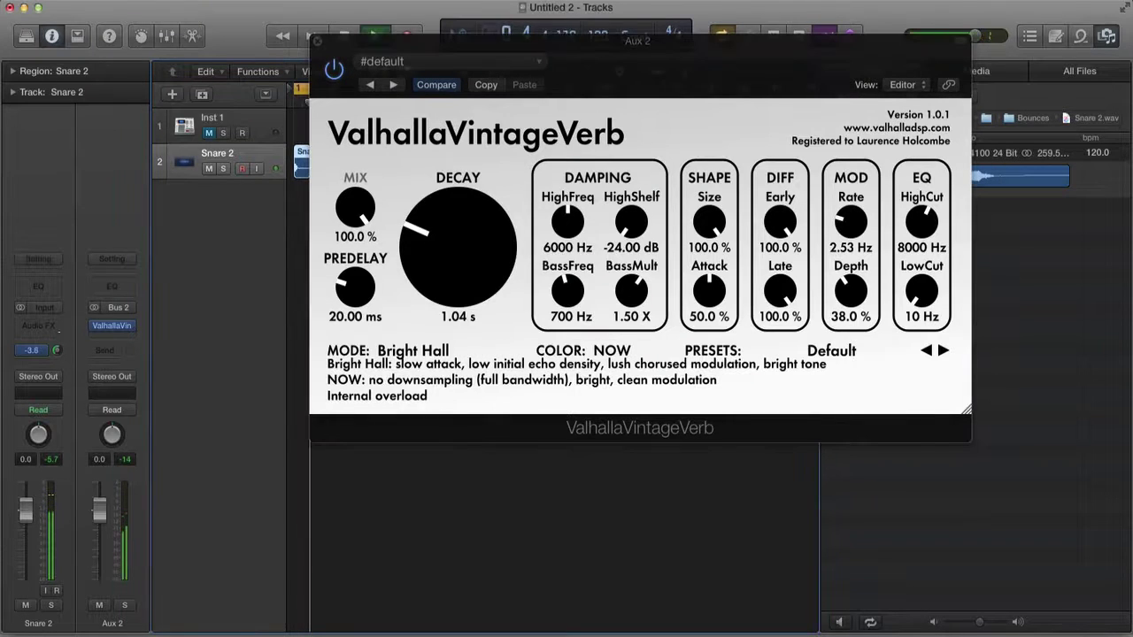
Step: Set the reverb's decay to 13.91 s, HighCut to 20000 Hz and predelay to 0 ms while listening
left_click_drag(468, 273, 468, 239)
left_click_drag(923, 220, 922, 182)
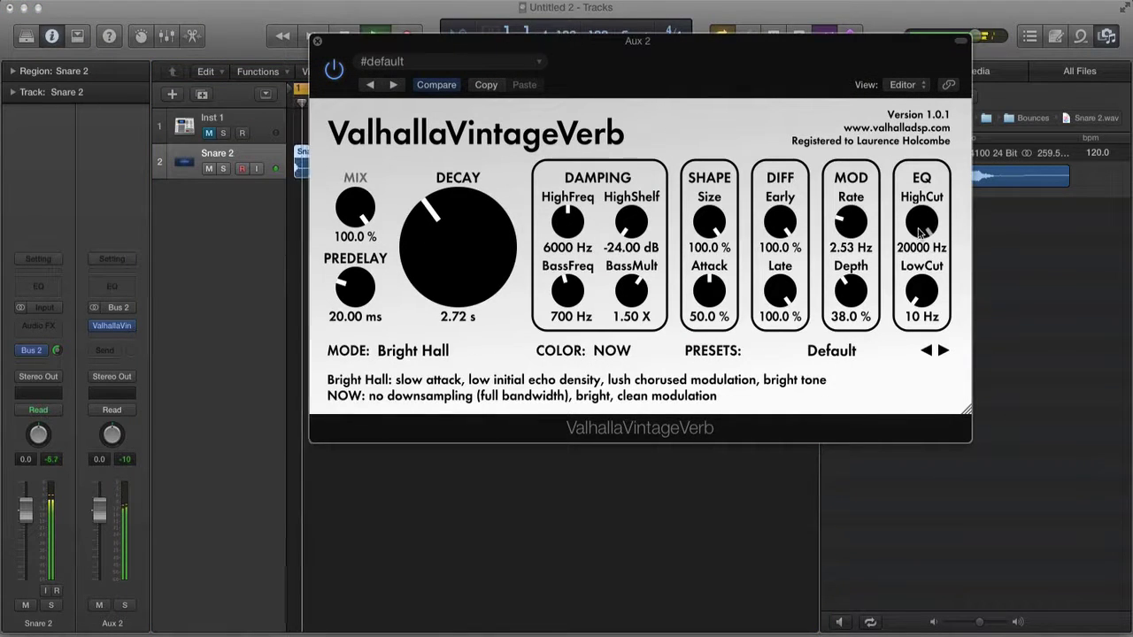
left_click_drag(441, 276, 444, 246)
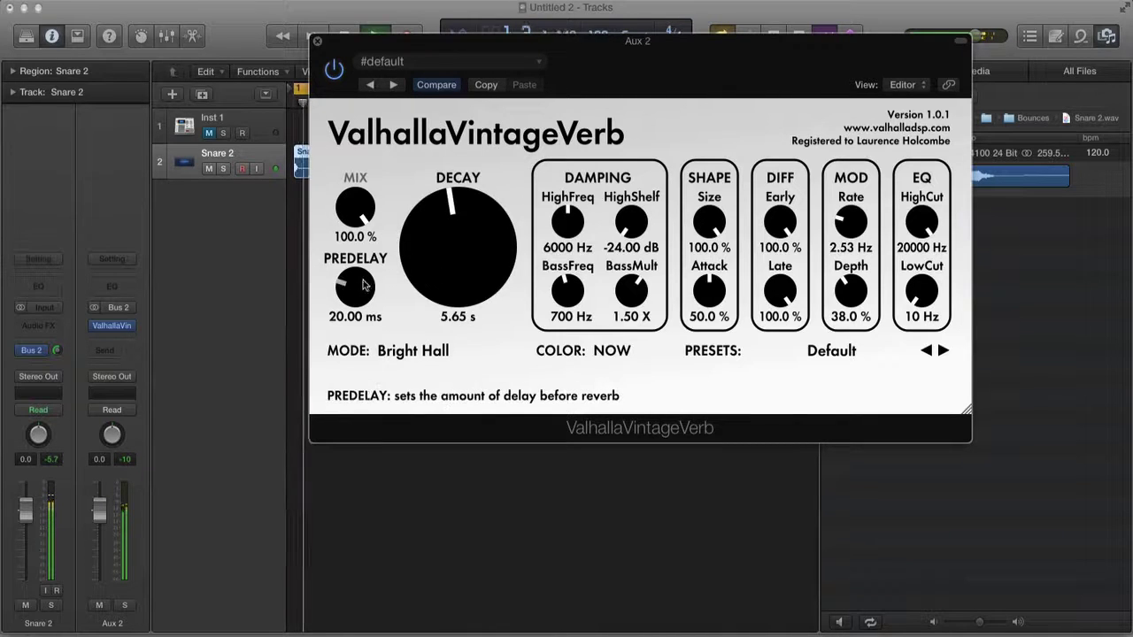
left_click_drag(354, 288, 354, 319)
left_click_drag(455, 260, 467, 237)
Step: Extend the cycle range to bar 7 and audition the snare's long reverb tail
left_click_drag(637, 40, 715, 440)
left_click_drag(310, 95, 497, 105)
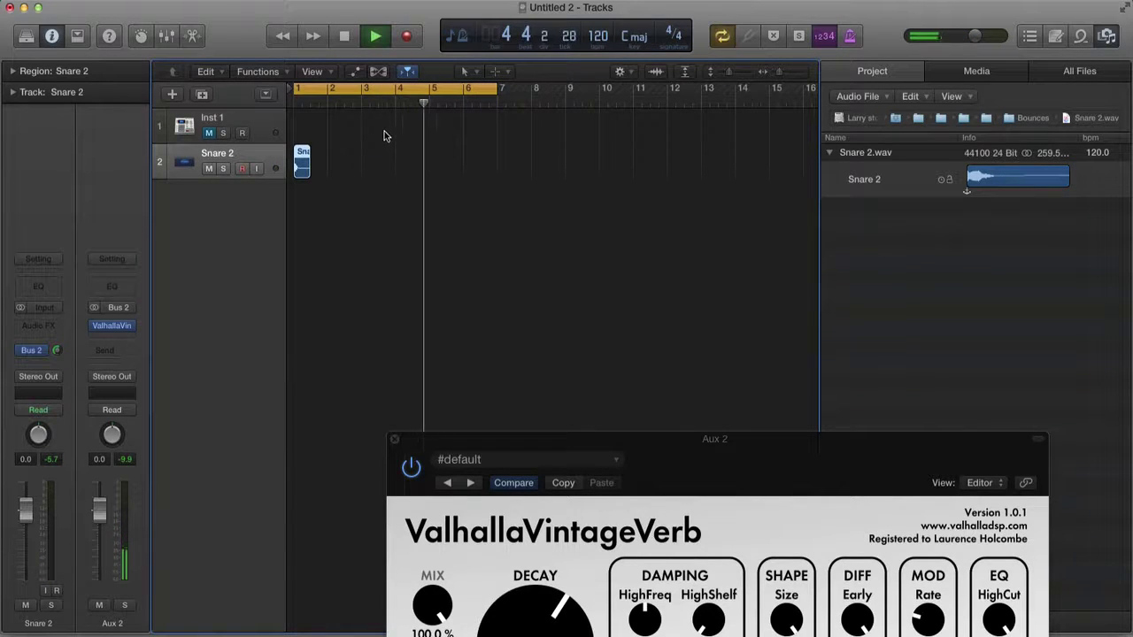
left_click(357, 174)
key("space")
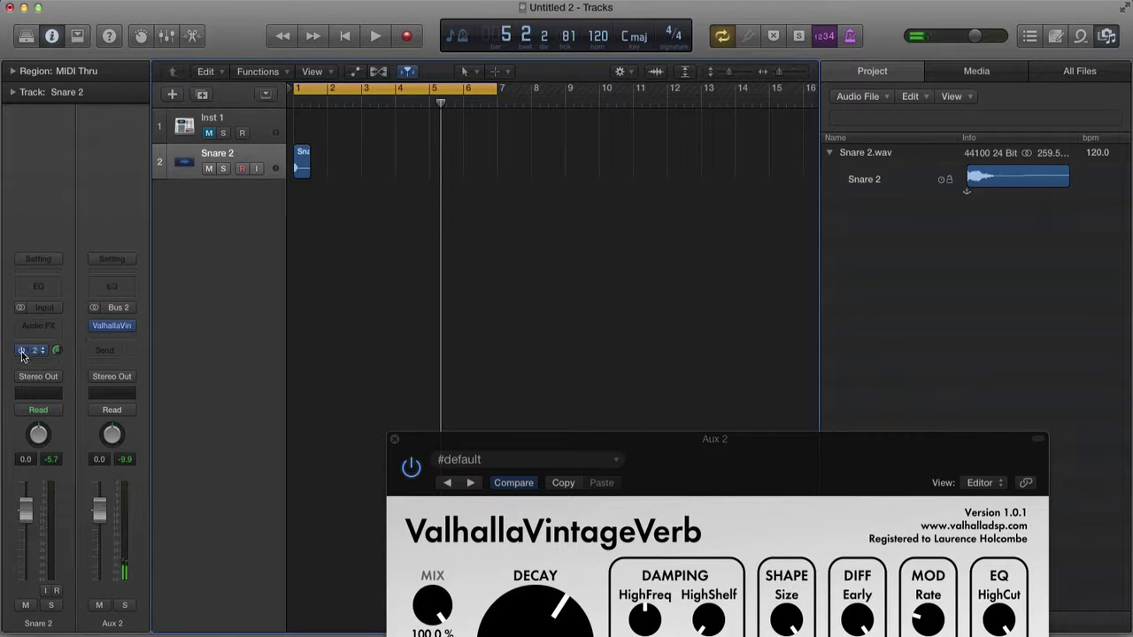
Step: Move ValhallaVintageVerb from Aux 2 onto Snare 2 with the Bus 2 send off, and audition it at a 37.6% mix
left_click_drag(113, 330, 39, 329)
left_click(43, 322)
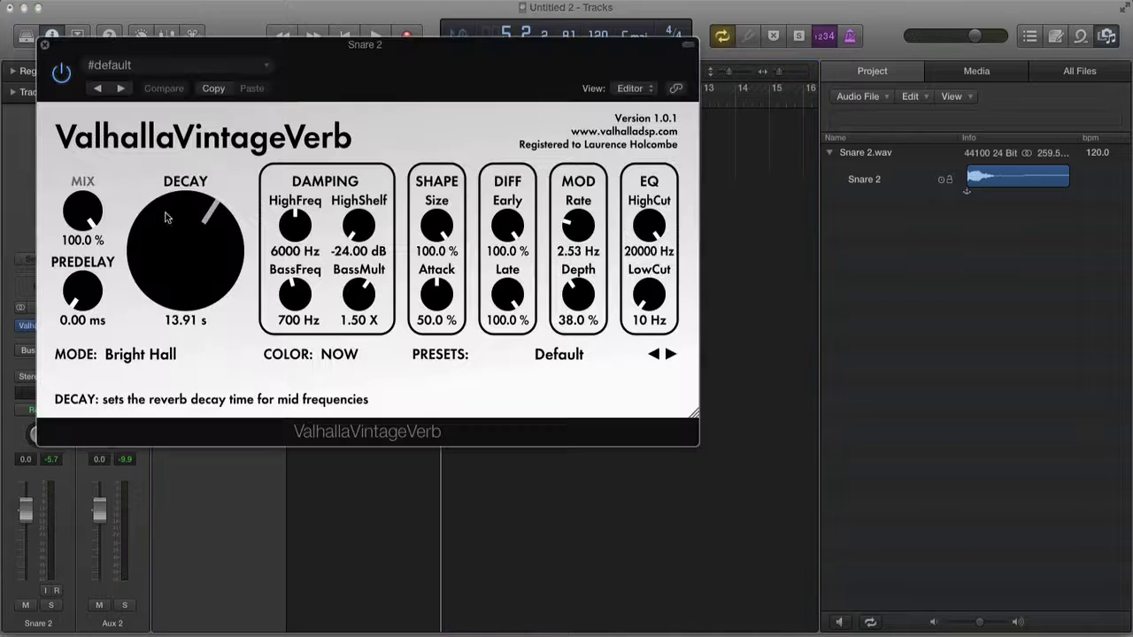
left_click_drag(83, 194, 87, 216)
key("space")
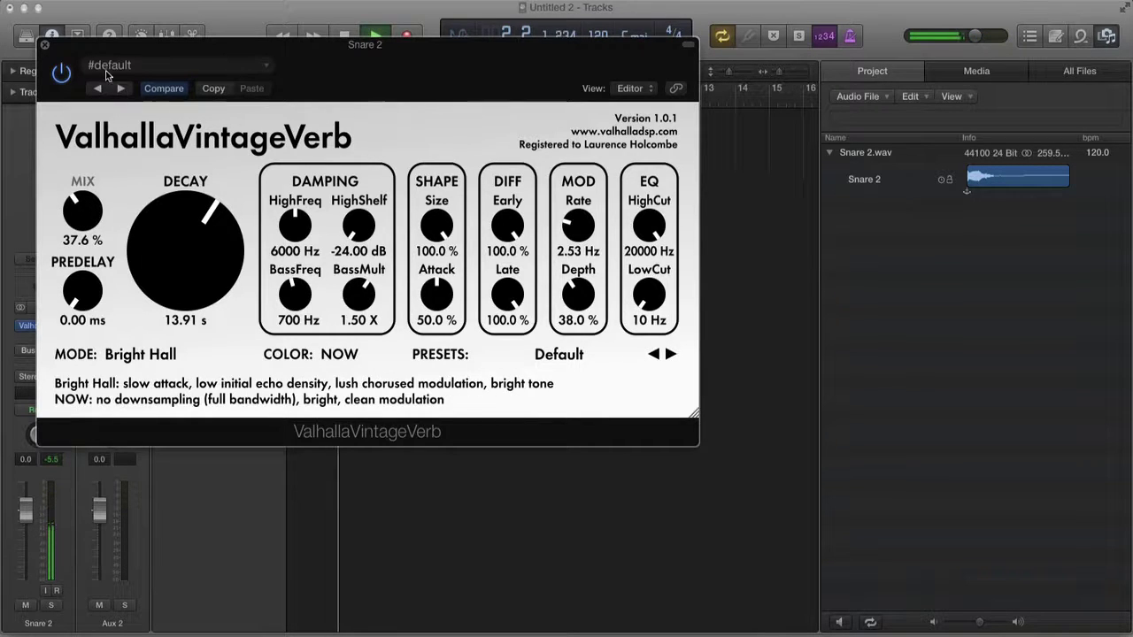
Step: Bounce the Snare 2 region in place to a new track as Snare 2_bip, including the audio tail, with normalizing off
left_click(46, 44)
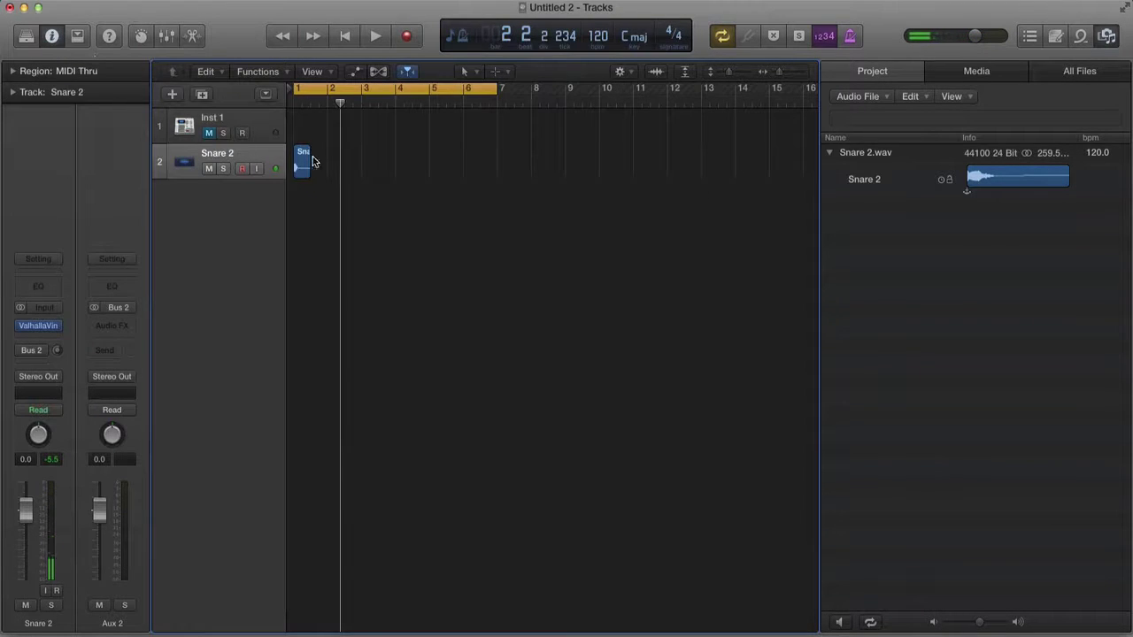
left_click(303, 156)
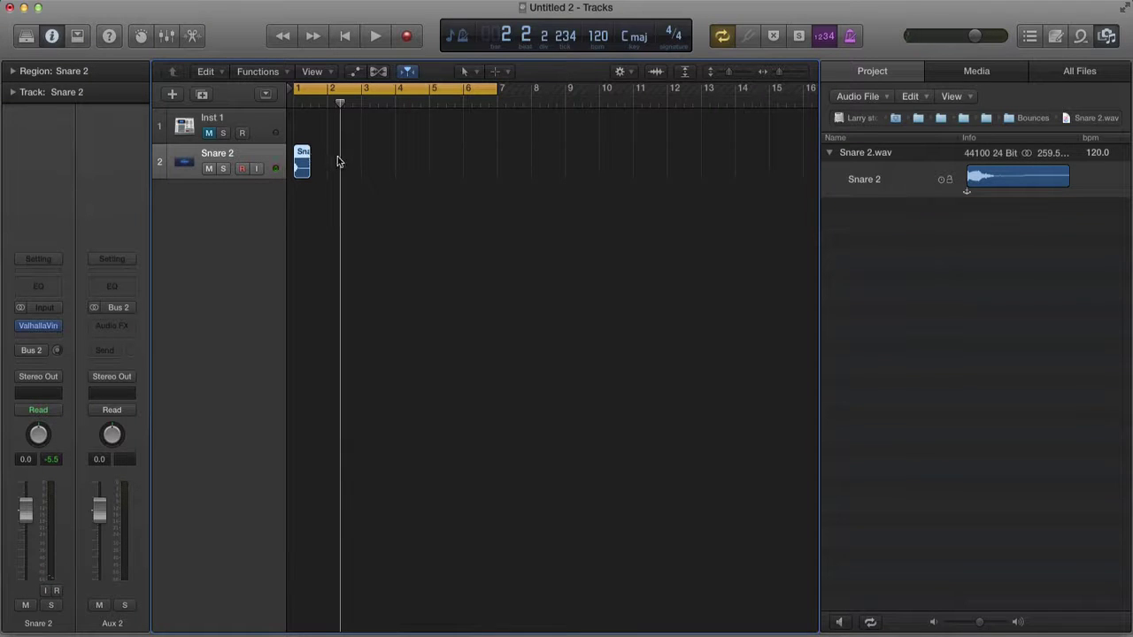
key("ctrl+b")
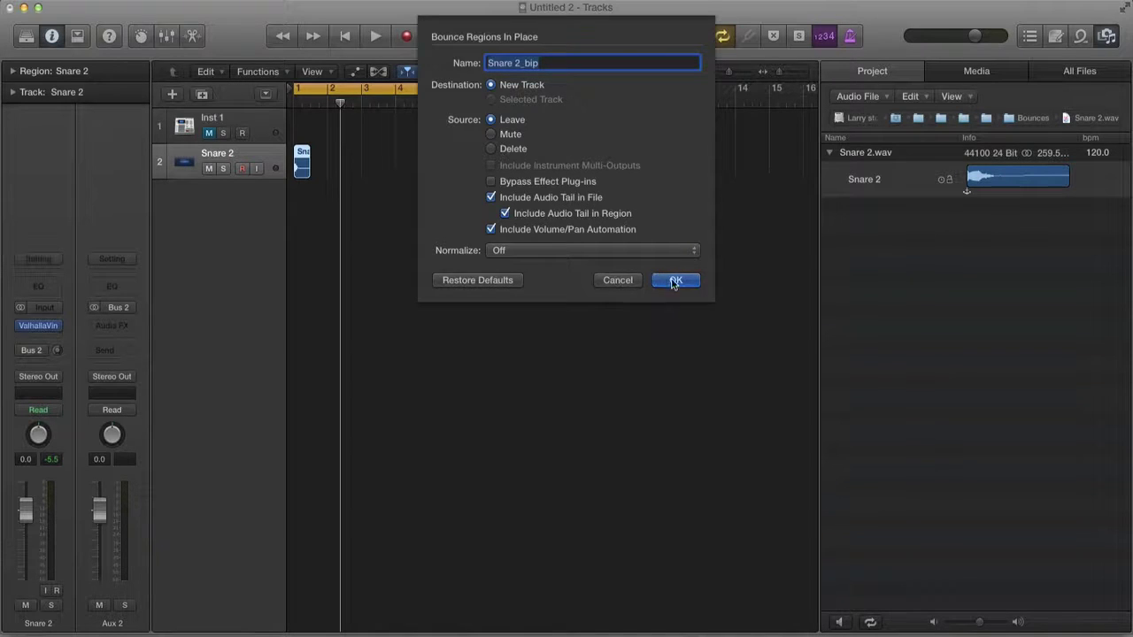
left_click(675, 281)
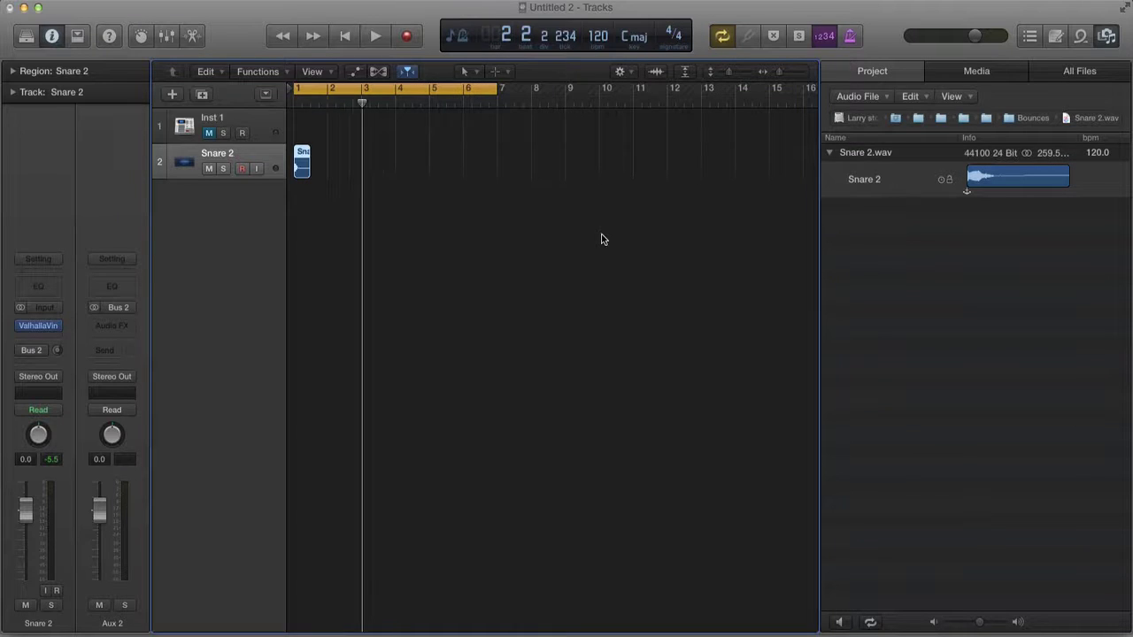
key("period")
key("period")
key("period")
key("period")
key("c")
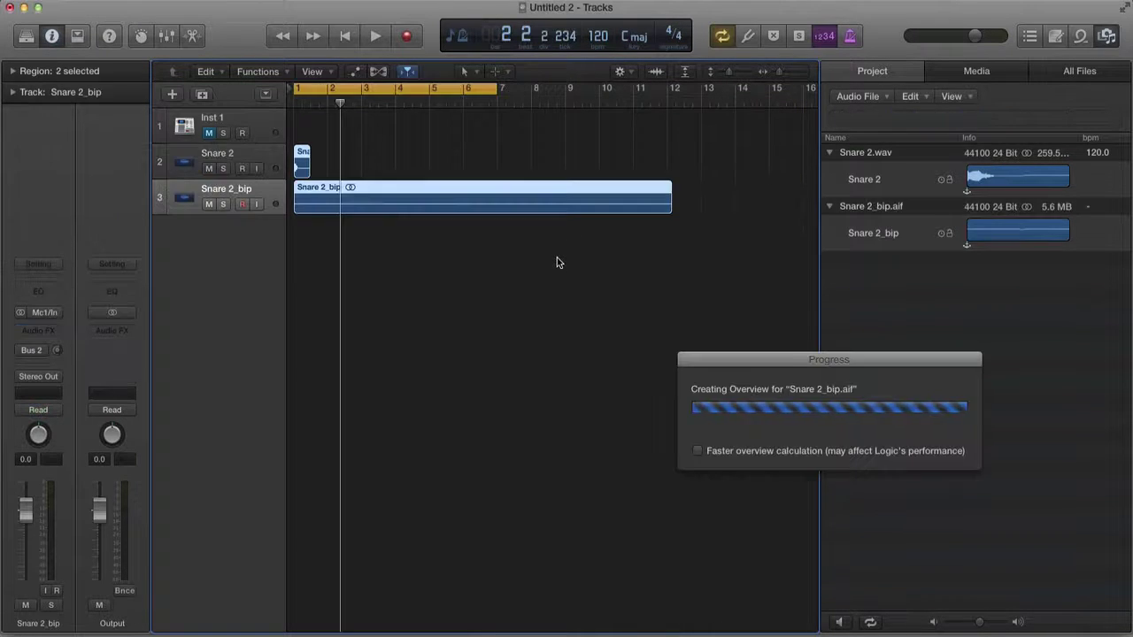
Step: Extend the cycle range to bar 12 to cover the Snare 2_bip region and audition it with Snare 2 muted
left_click(557, 258)
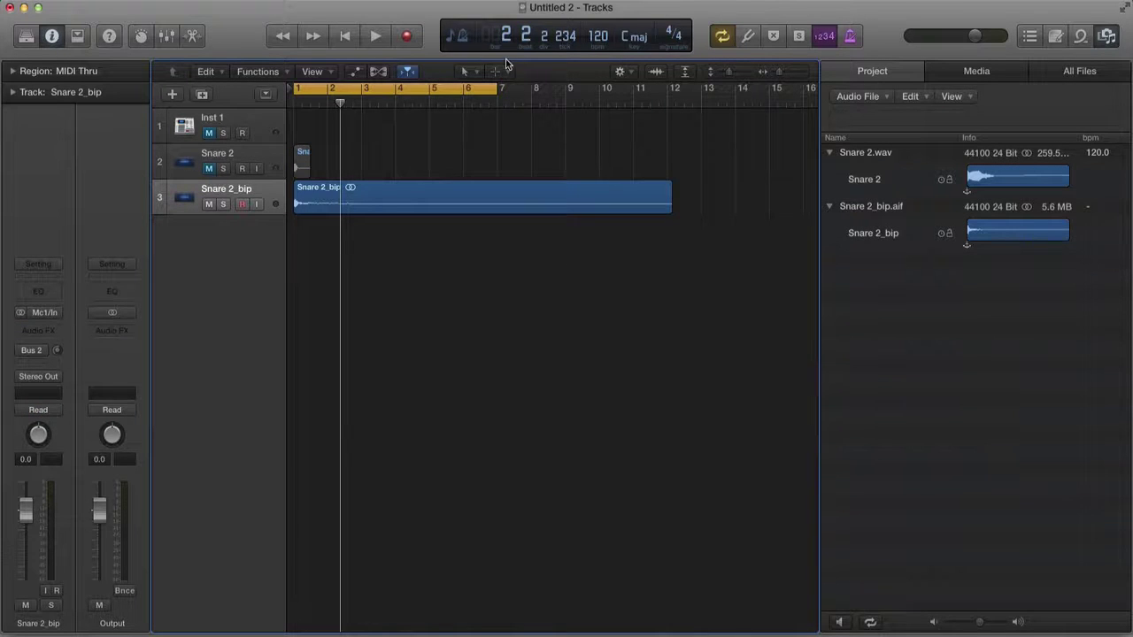
left_click_drag(496, 89, 675, 104)
key("space")
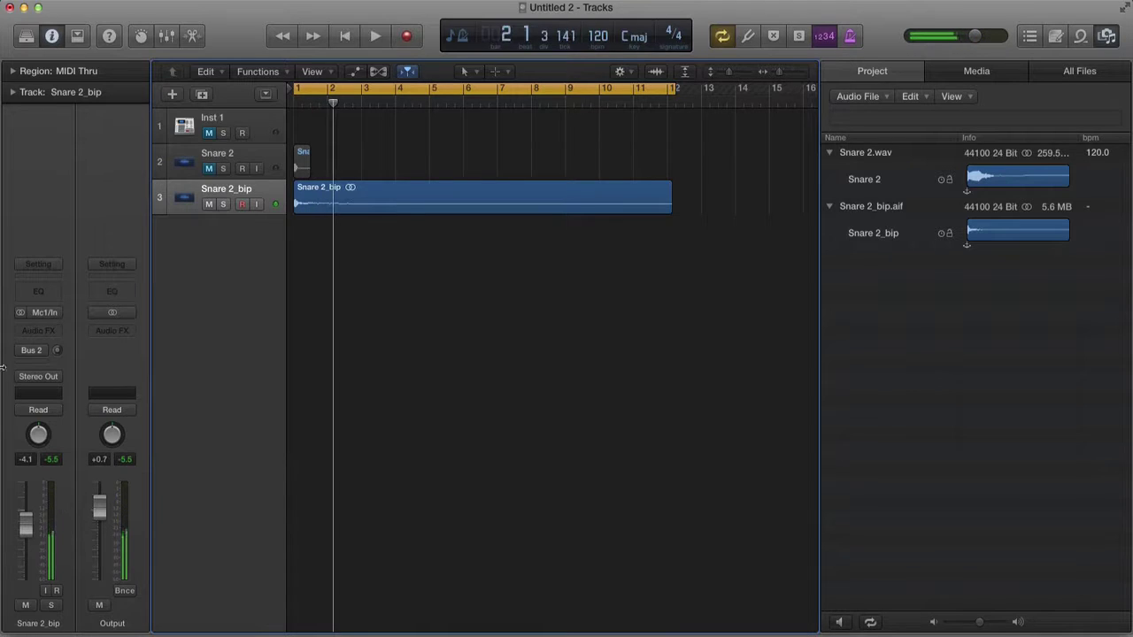
Step: Add a Channel EQ to Snare 2_bip with the analyzer on and a 48 dB/Oct low-cut filter enabled
left_click(38, 295)
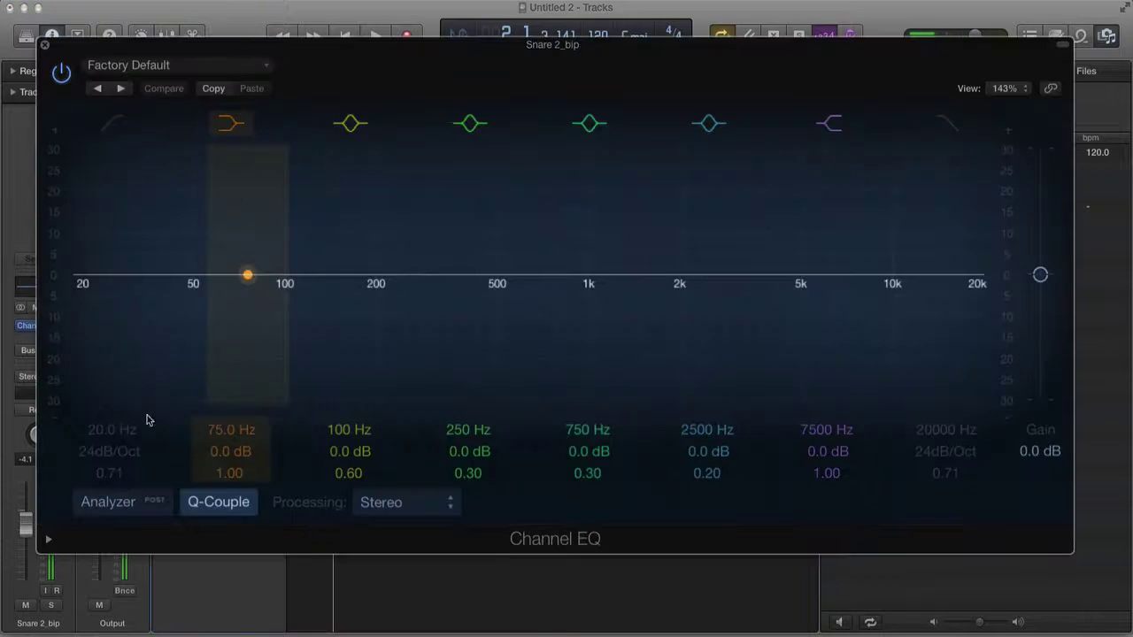
left_click(109, 501)
left_click(112, 125)
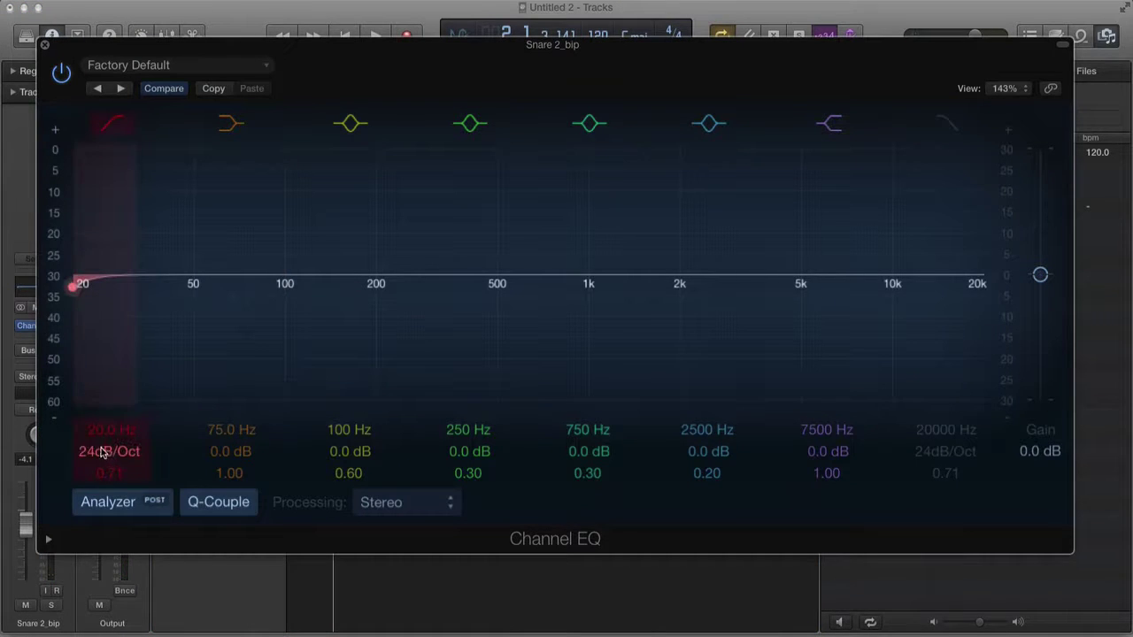
left_click_drag(104, 451, 111, 381)
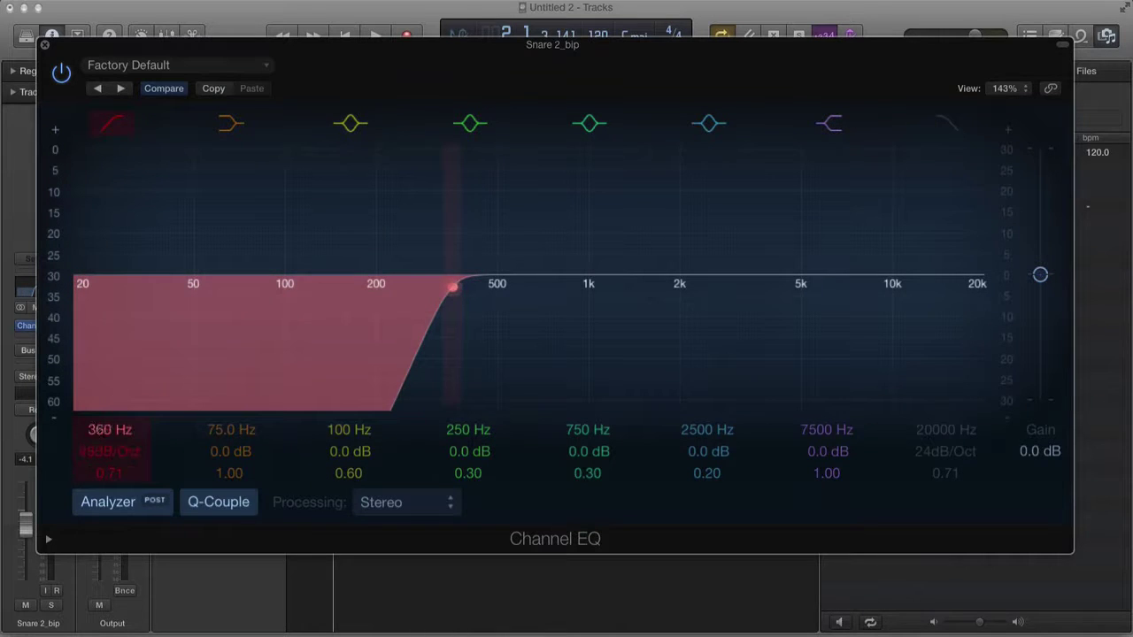
Step: Raise the low-cut frequency on Snare 2_bip to above 1 kHz while auditioning the track
key("space")
mouse_move(110, 430)
left_mouse_down()
mouse_move(111, 409)
mouse_move(103, 443)
left_mouse_up()
key("space")
key("space")
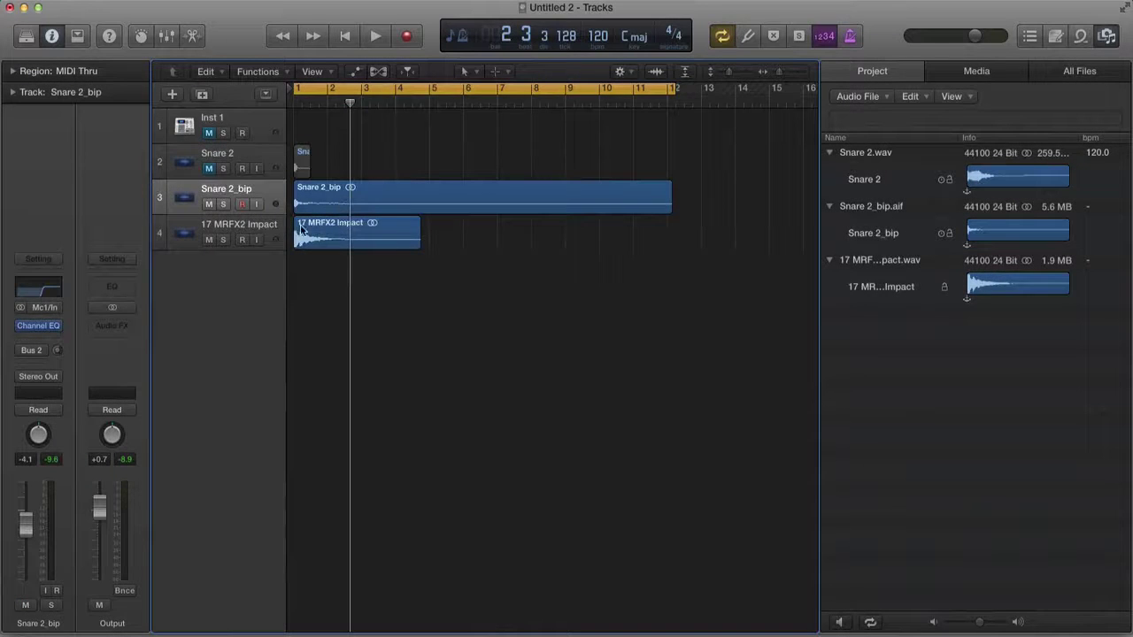
Step: Add a Channel EQ high cut at 455 Hz, 48 dB/Oct, to 17 MRFX2 Impact and lower its level to -10.6 dB
left_click(260, 235)
left_click(37, 303)
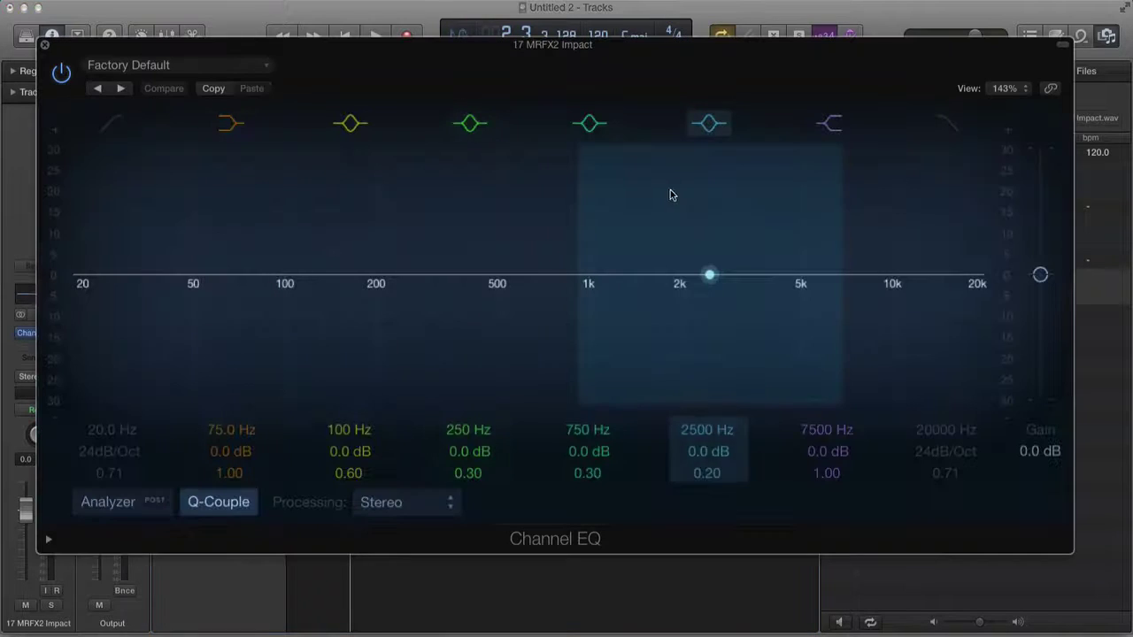
left_click(947, 124)
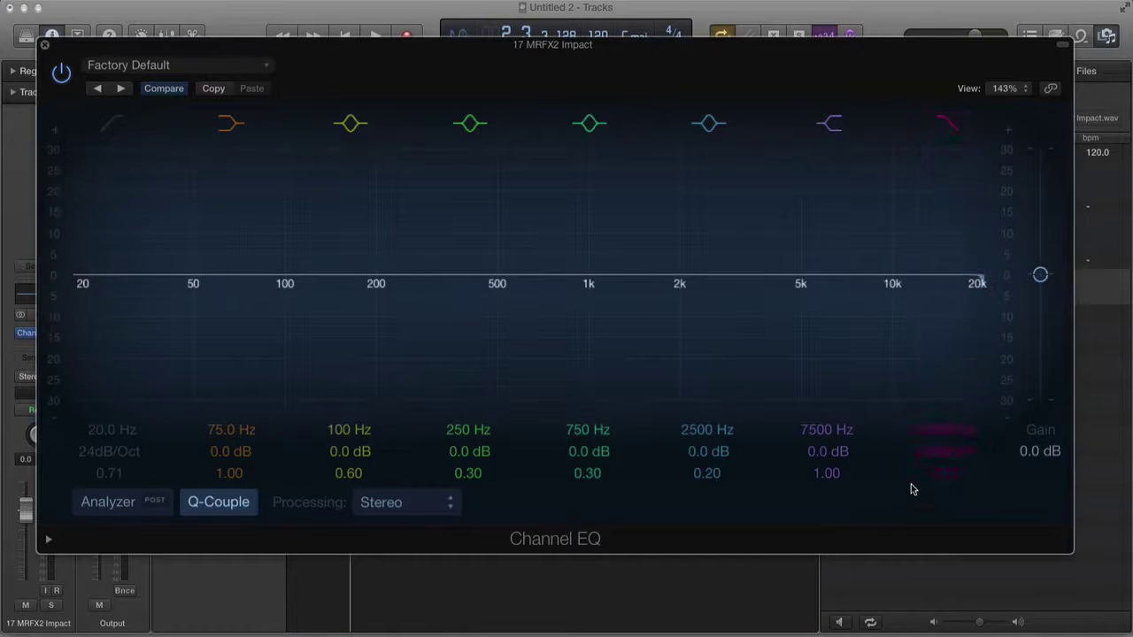
left_click_drag(943, 434, 841, 417)
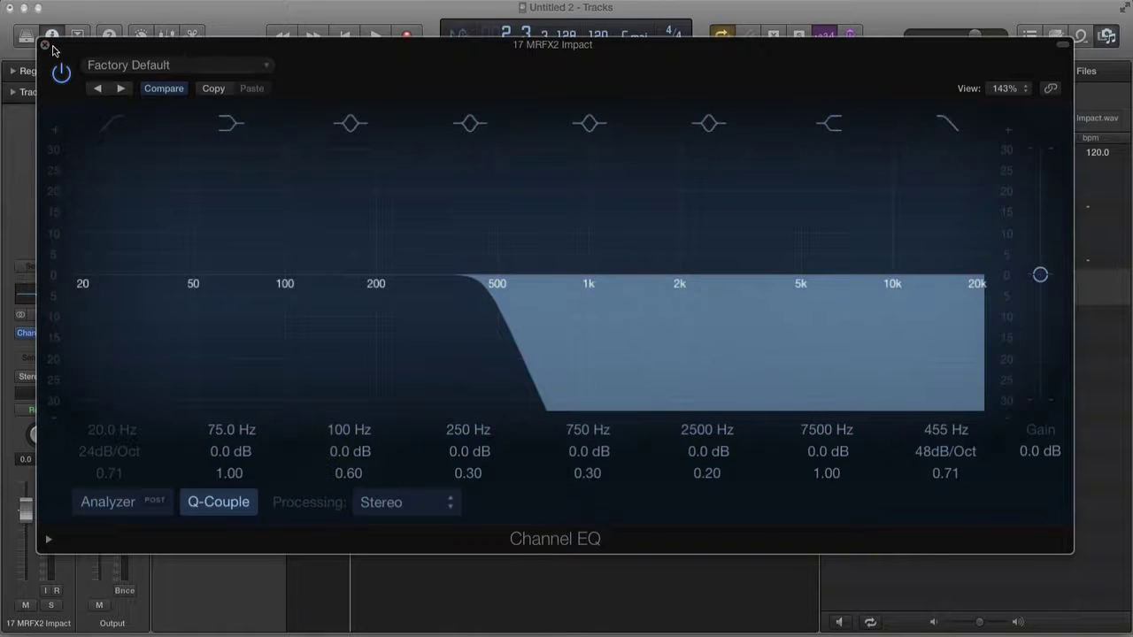
left_click(45, 44)
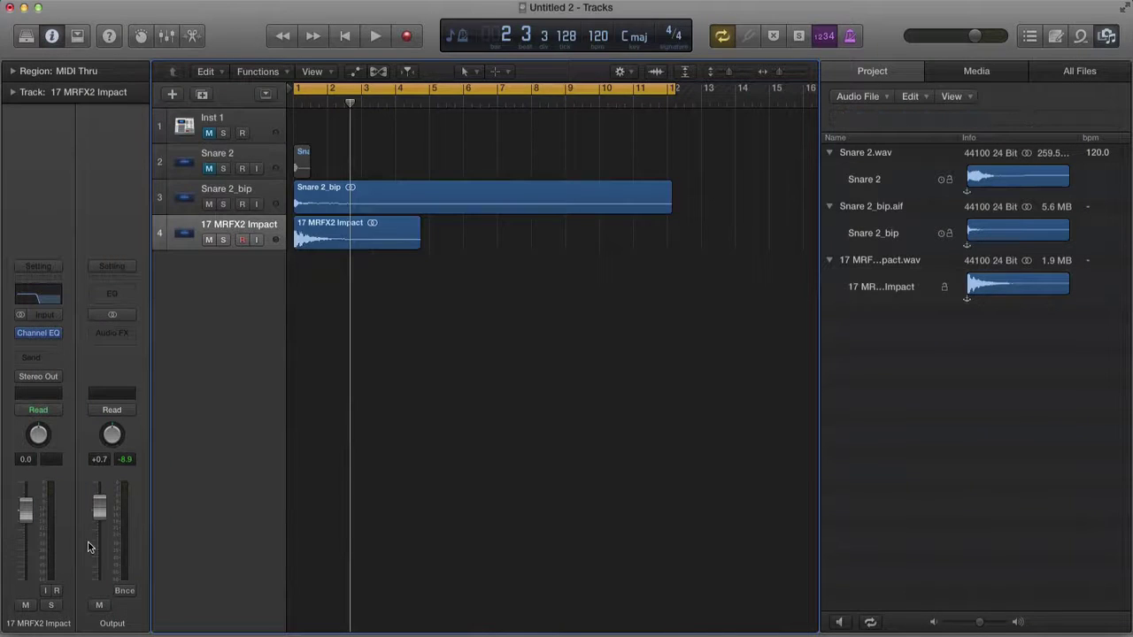
key("space")
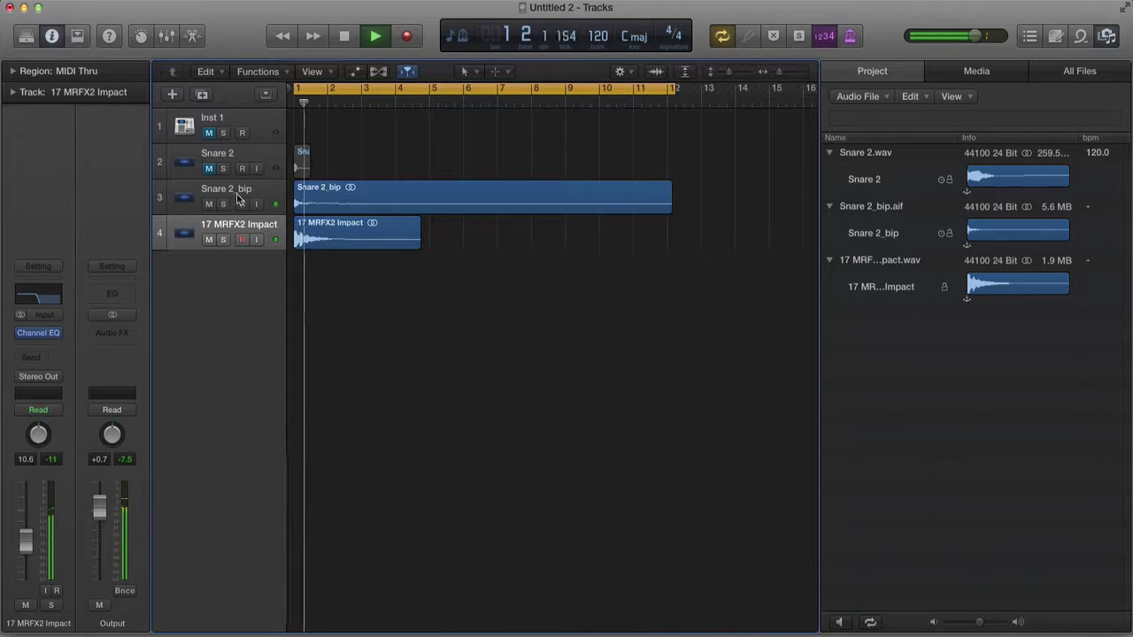
Step: Lower the low-cut frequency of the Snare 2_bip Channel EQ to 910 Hz while auditioning both layers
key("Up")
left_click(40, 326)
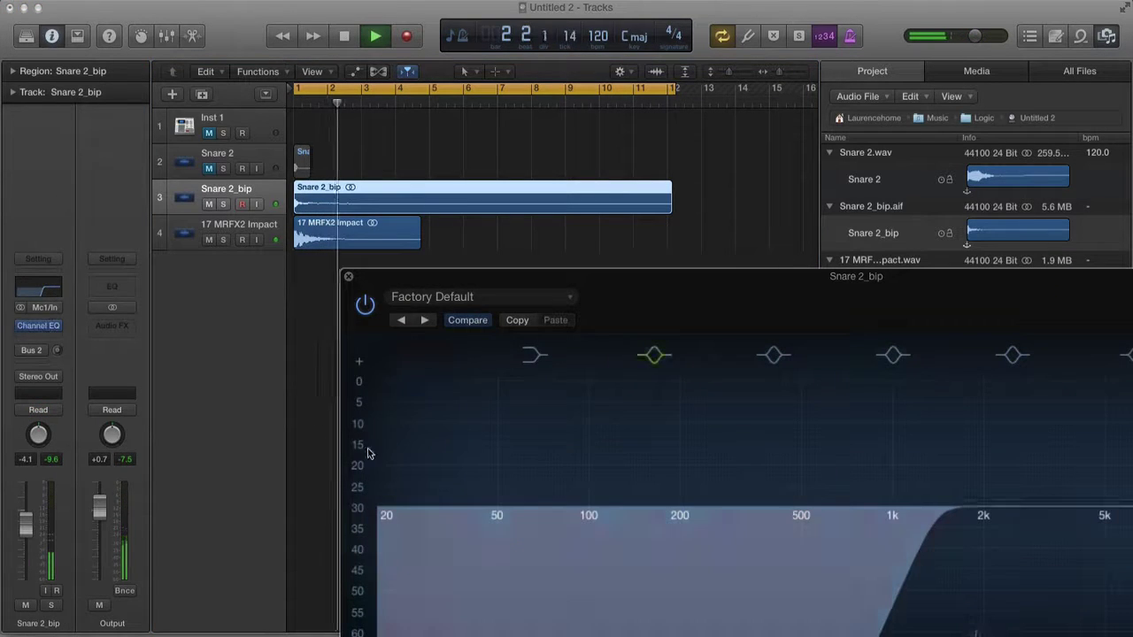
left_click_drag(539, 280, 530, 186)
mouse_move(390, 569)
left_mouse_down()
mouse_move(390, 611)
mouse_move(391, 564)
left_mouse_up()
key("space")
key("space")
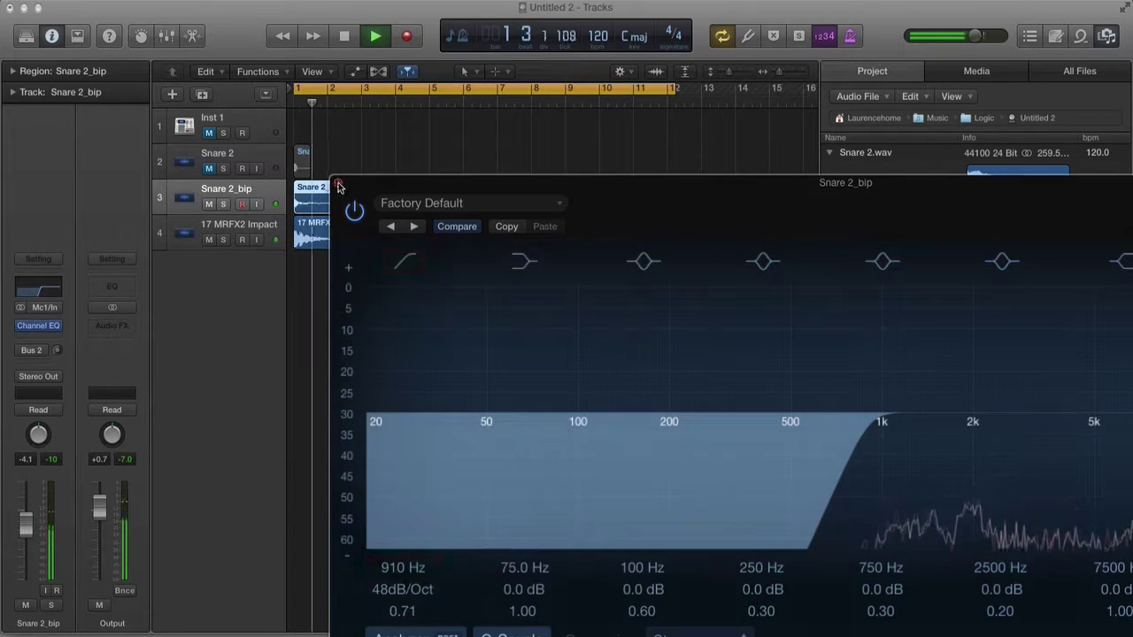
left_click(338, 182)
Step: Finish auditioning the layered snare and select the 17 MRFX2 Impact track
left_click(394, 149)
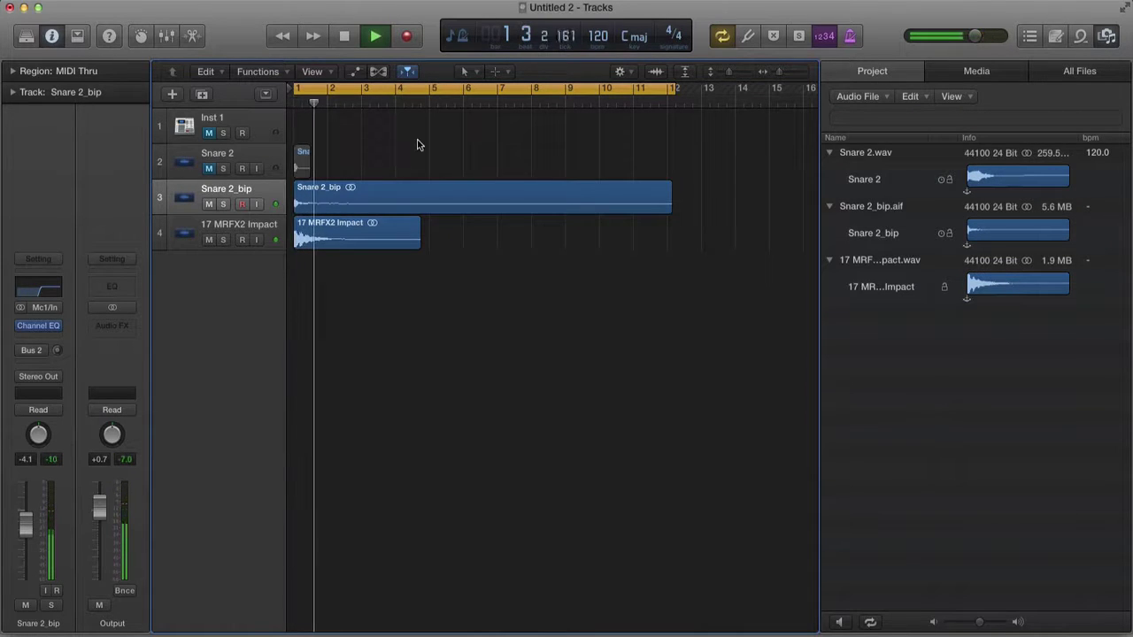
key("space")
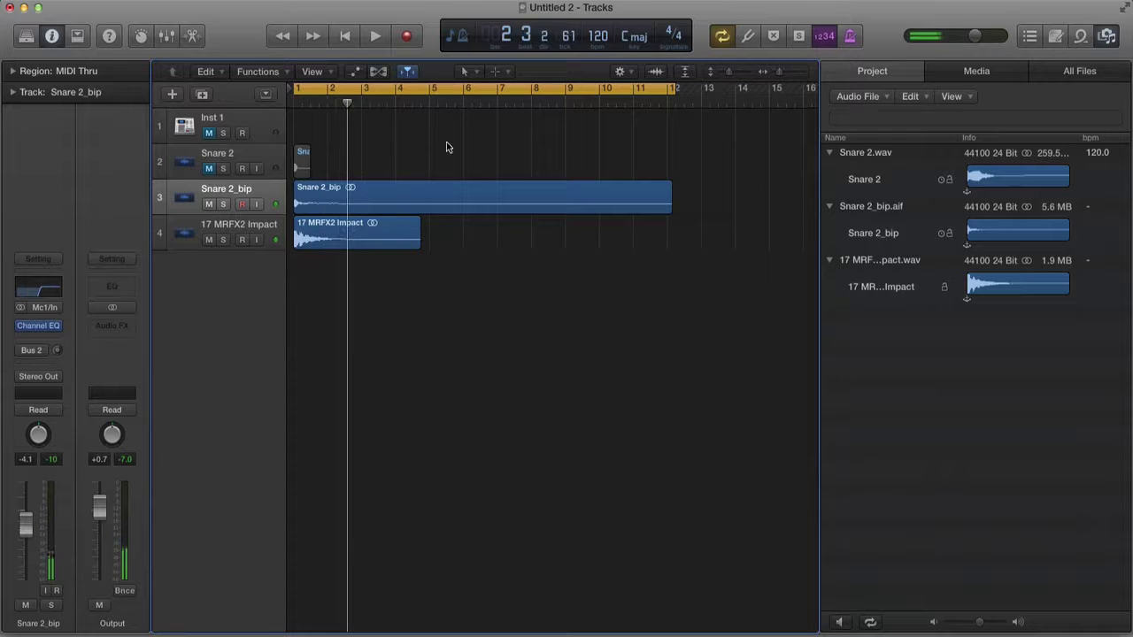
left_click(264, 228)
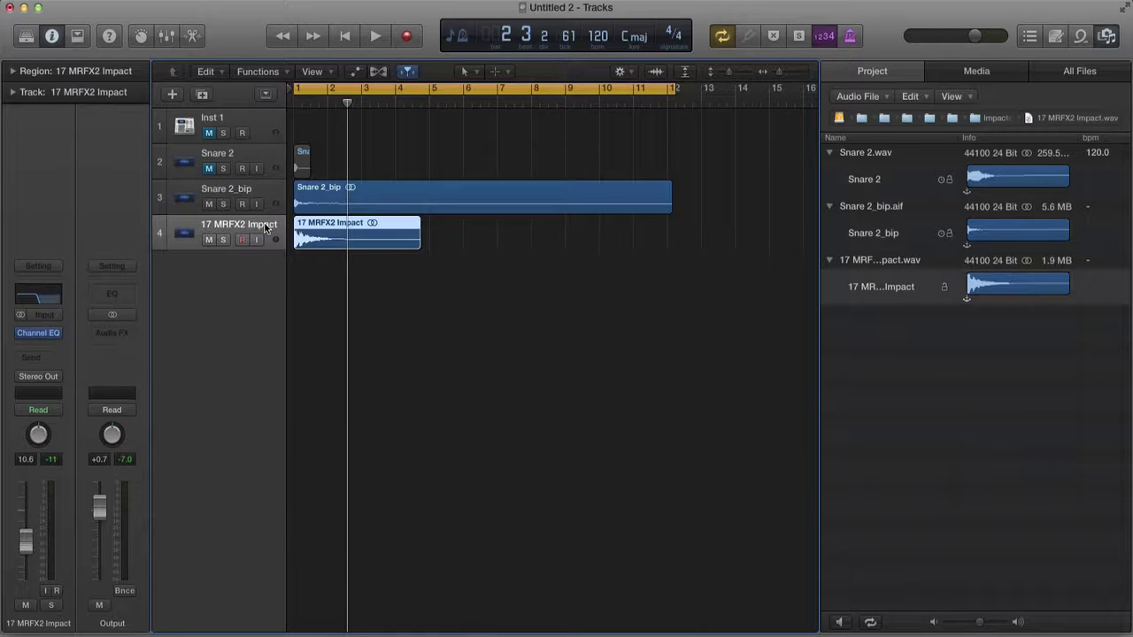
Step: Delete the 17 MRFX2 Impact region and its track from the project
key("Delete")
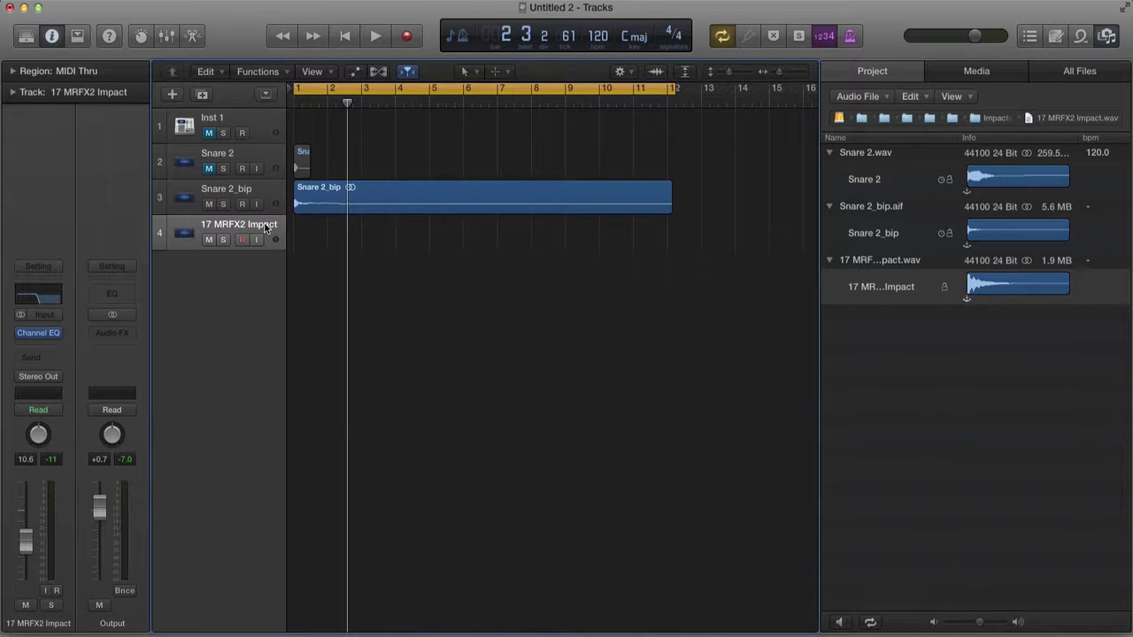
left_click(235, 192)
left_click(239, 225)
key("super+BackSpace")
left_click(387, 167)
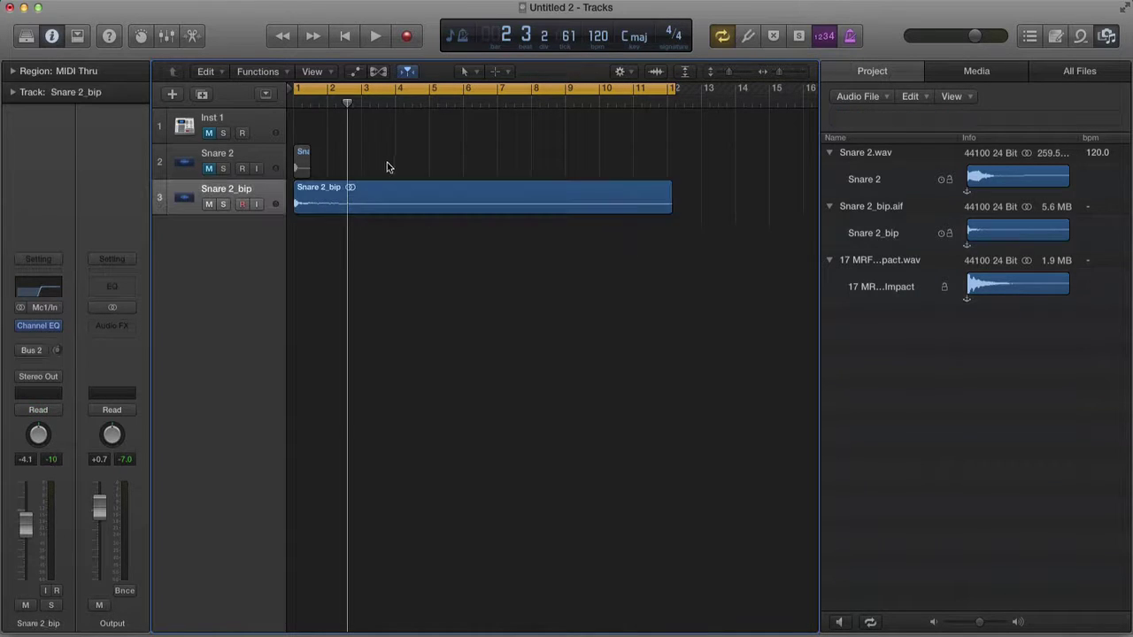
Step: Cut Snare 2_bip down to a short one-beat snippet starting at 1.4 and delete the remaining pieces
left_click_drag(331, 188, 425, 285)
left_click(324, 179)
left_click_drag(401, 355, 709, 374)
key("Delete")
key("Delete")
scroll(596, 378, "left", 2)
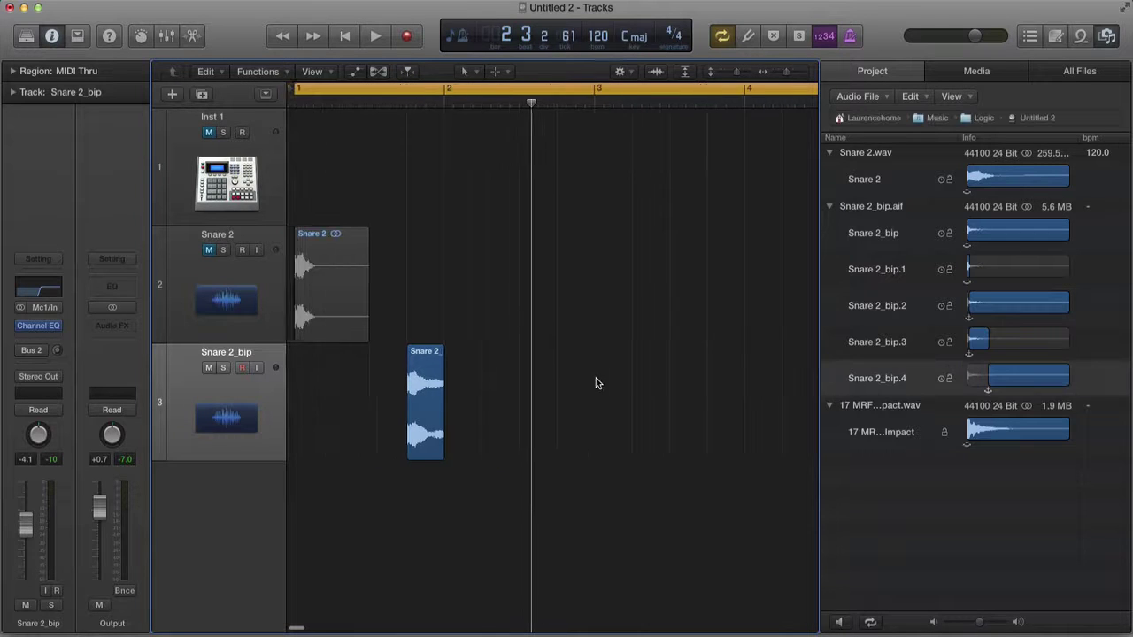
Step: Set the cycle range around the short Snare 2_bip snippet and play it in a loop
left_click(415, 87)
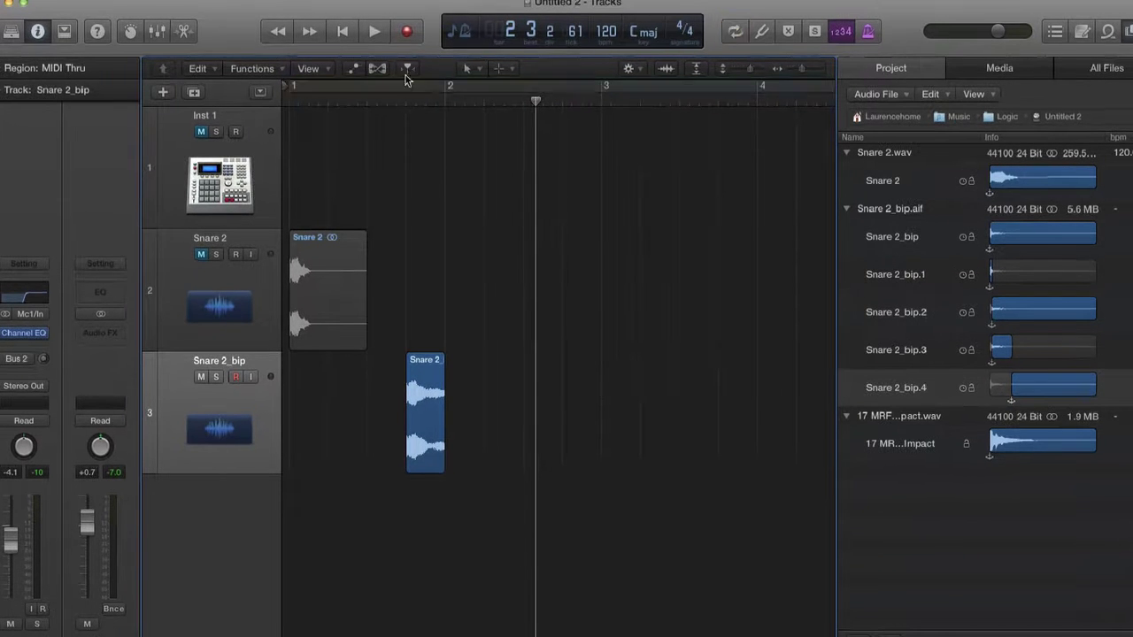
left_click_drag(405, 82, 444, 88)
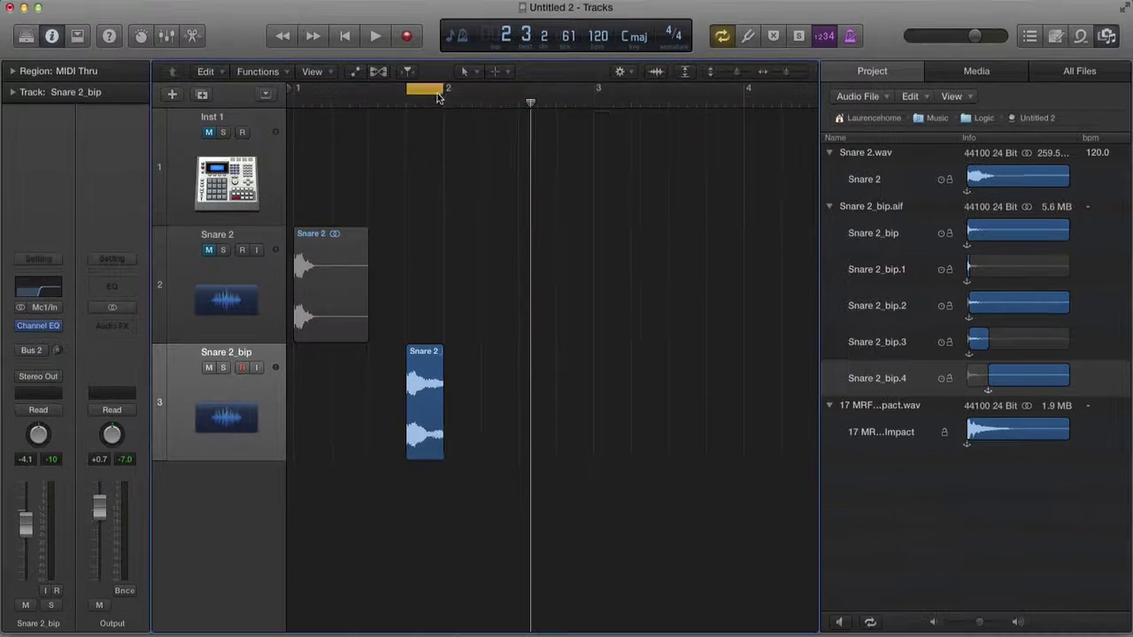
key("space")
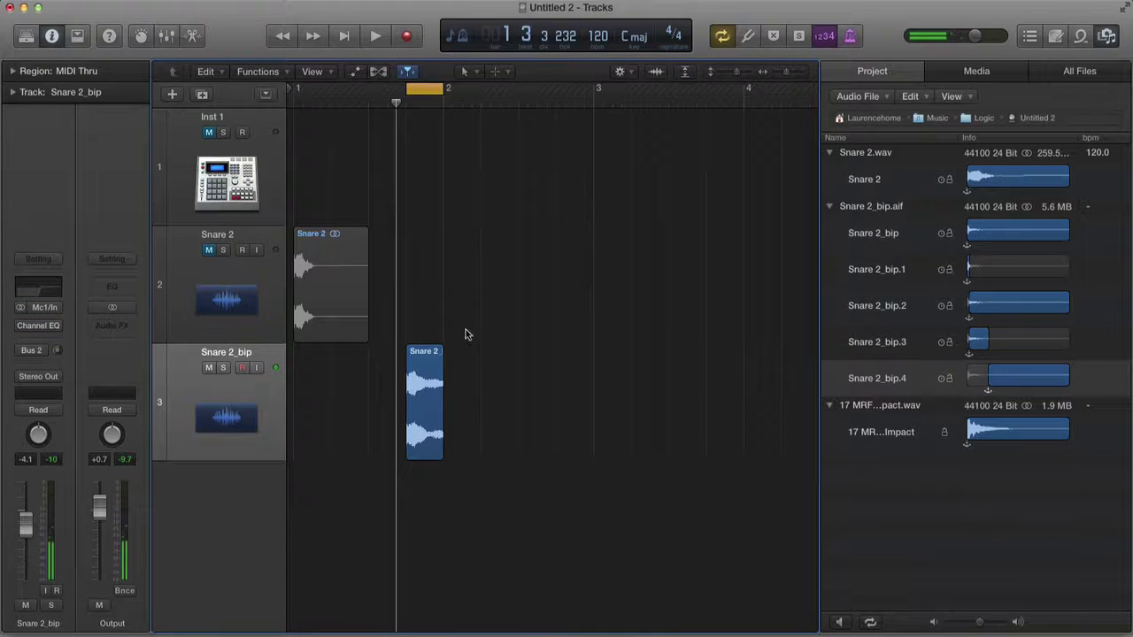
left_click(38, 336)
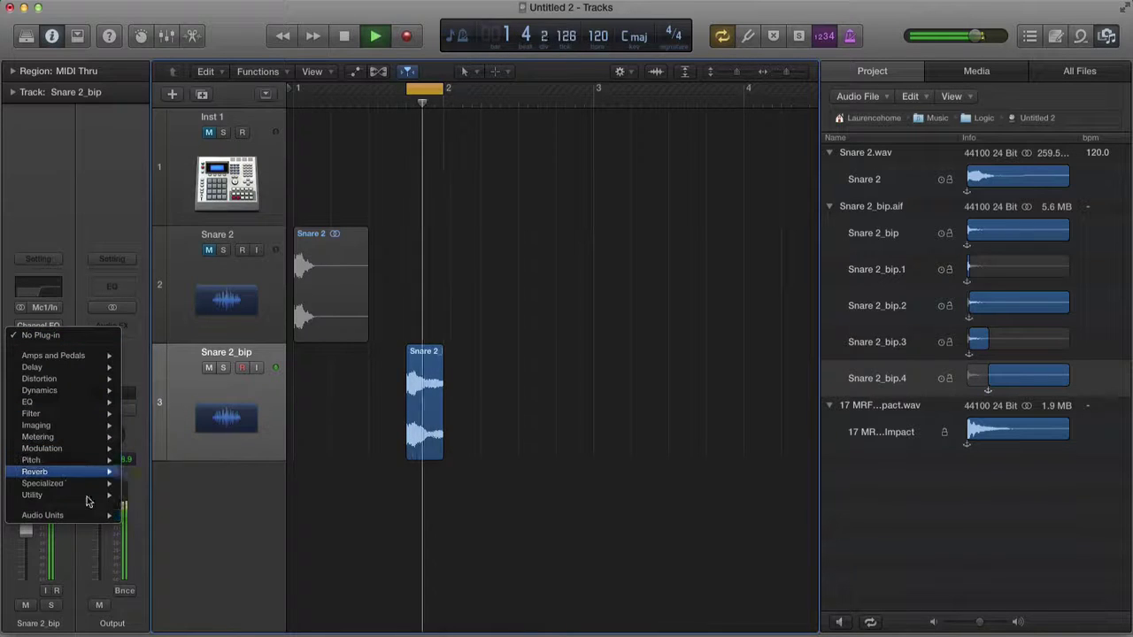
mouse_move(88, 515)
mouse_move(246, 390)
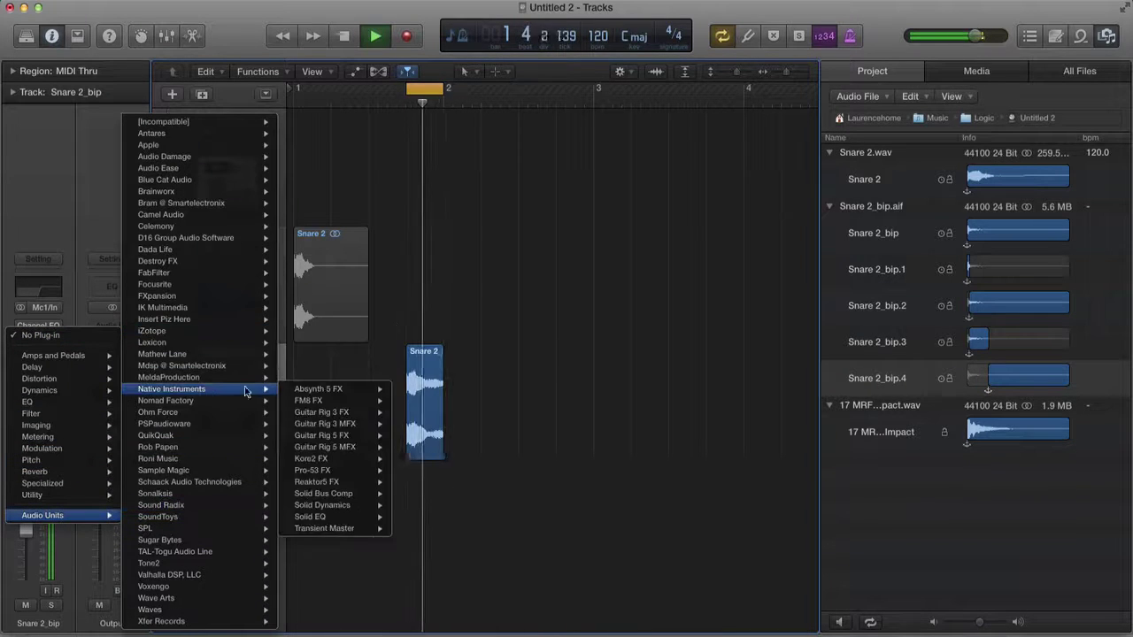
left_click(428, 296)
key("space")
Step: Insert the stereo Native Instruments Transient Master on Snare 2_bip and set its Sustain to 36.0 %
left_click(38, 336)
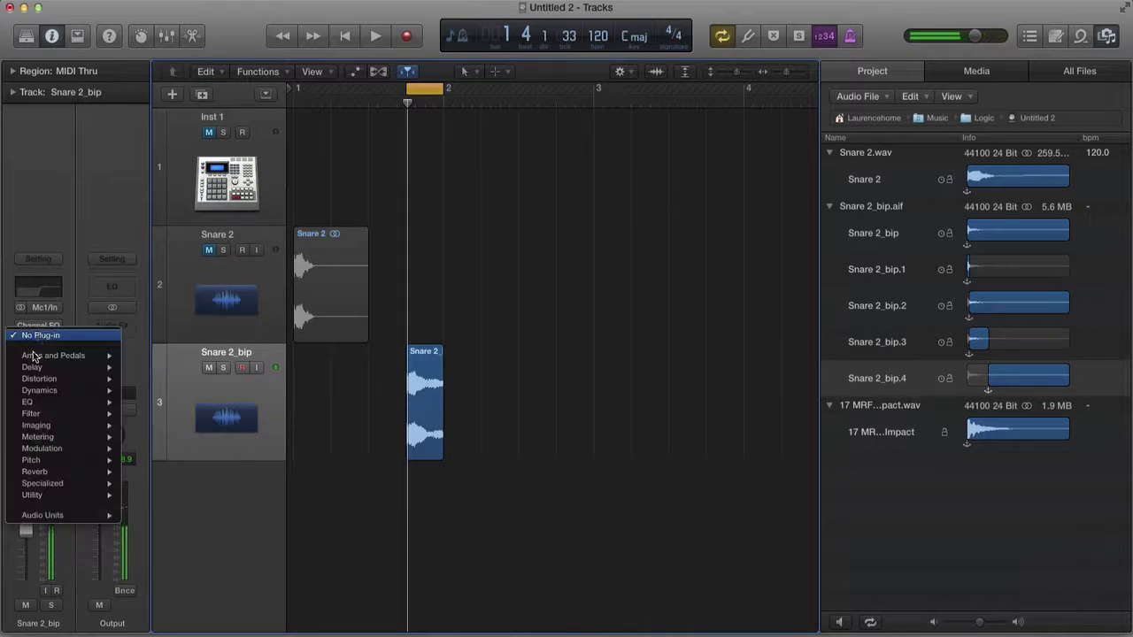
mouse_move(86, 515)
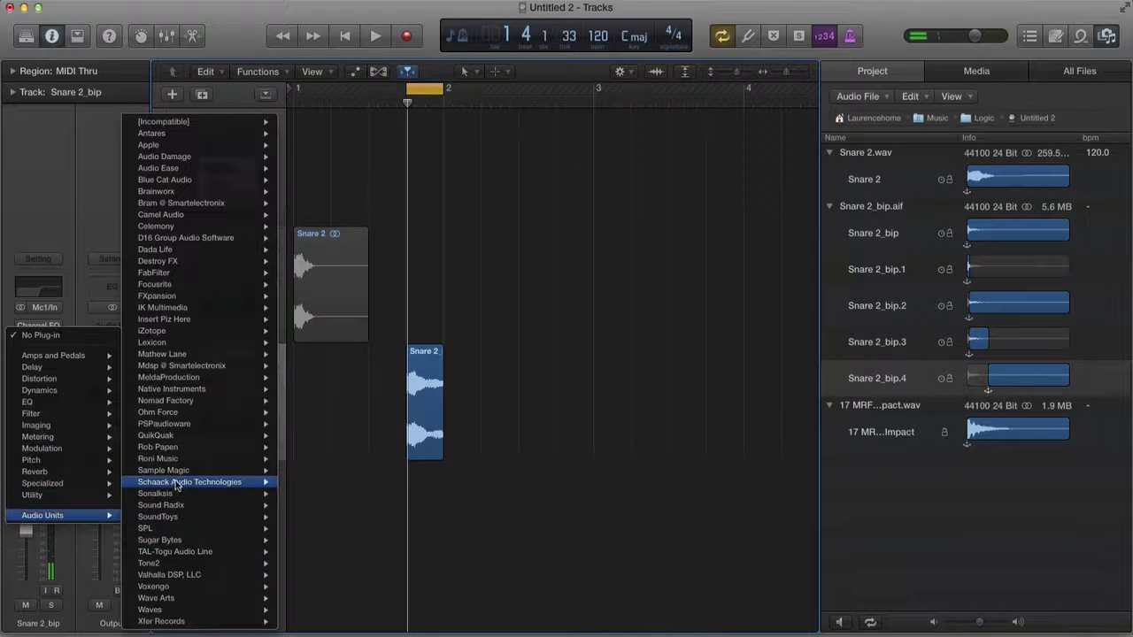
mouse_move(222, 390)
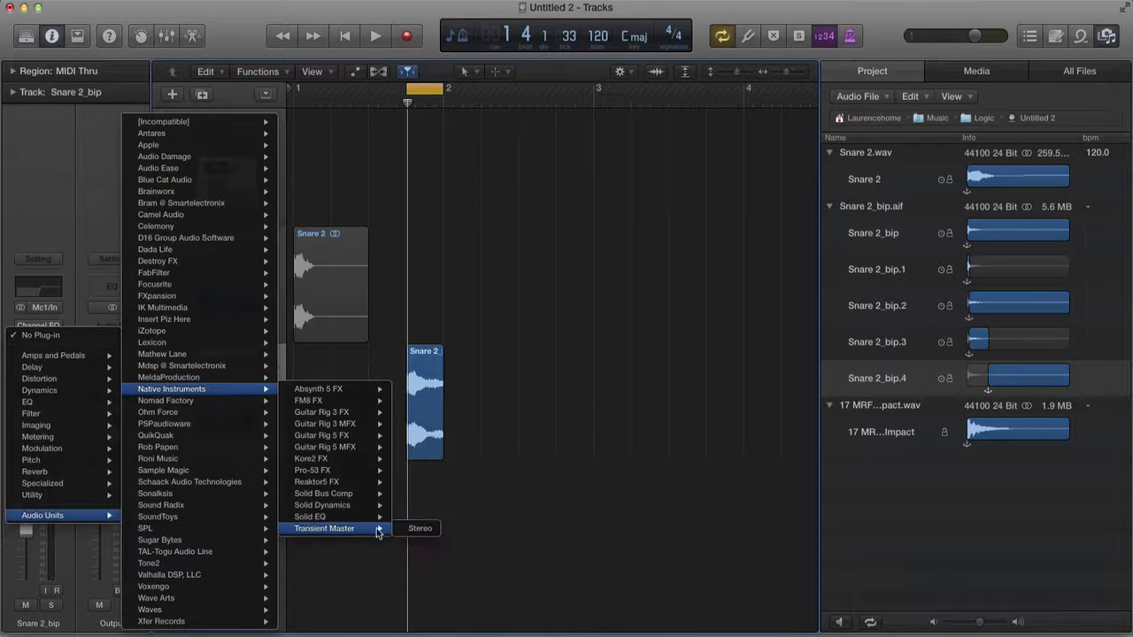
left_click(418, 529)
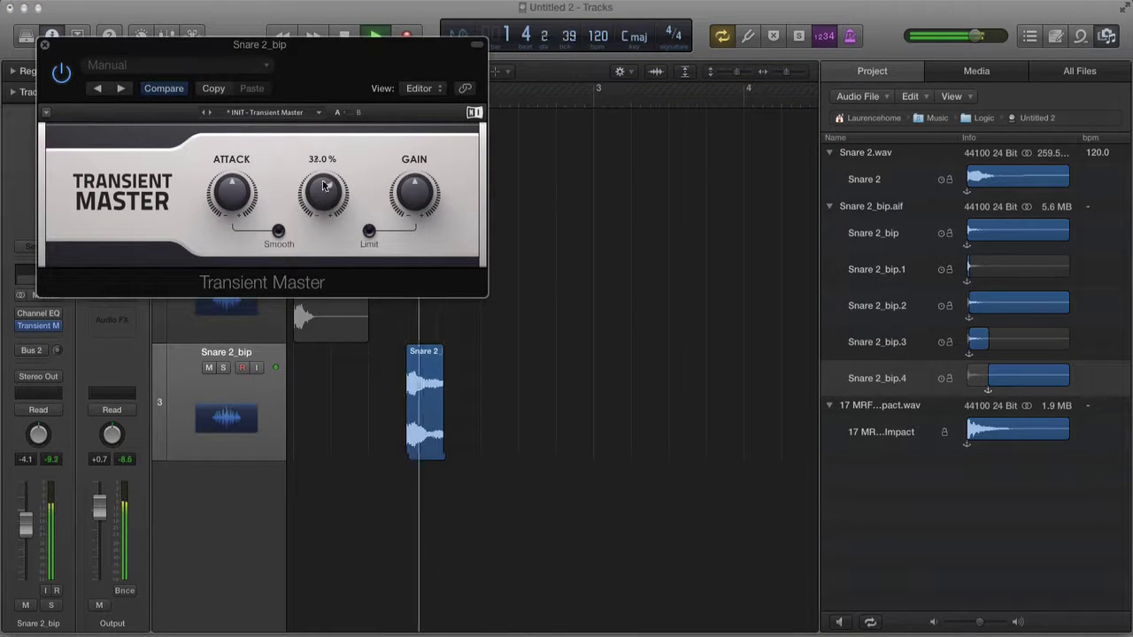
left_click_drag(323, 182, 323, 188)
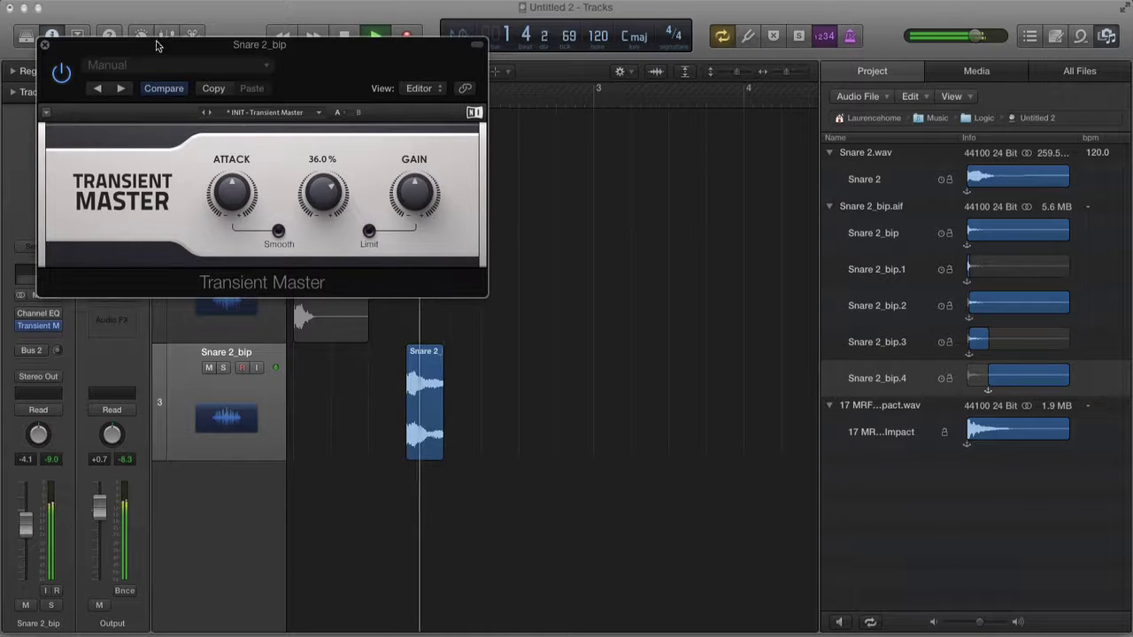
left_click_drag(144, 46, 596, 486)
Step: Extend the cycle range to two beats starting at 1.4 and loop the snippet with Transient Master active
key("space")
left_click_drag(443, 96, 488, 98)
key("space")
left_click_drag(642, 516, 607, 358)
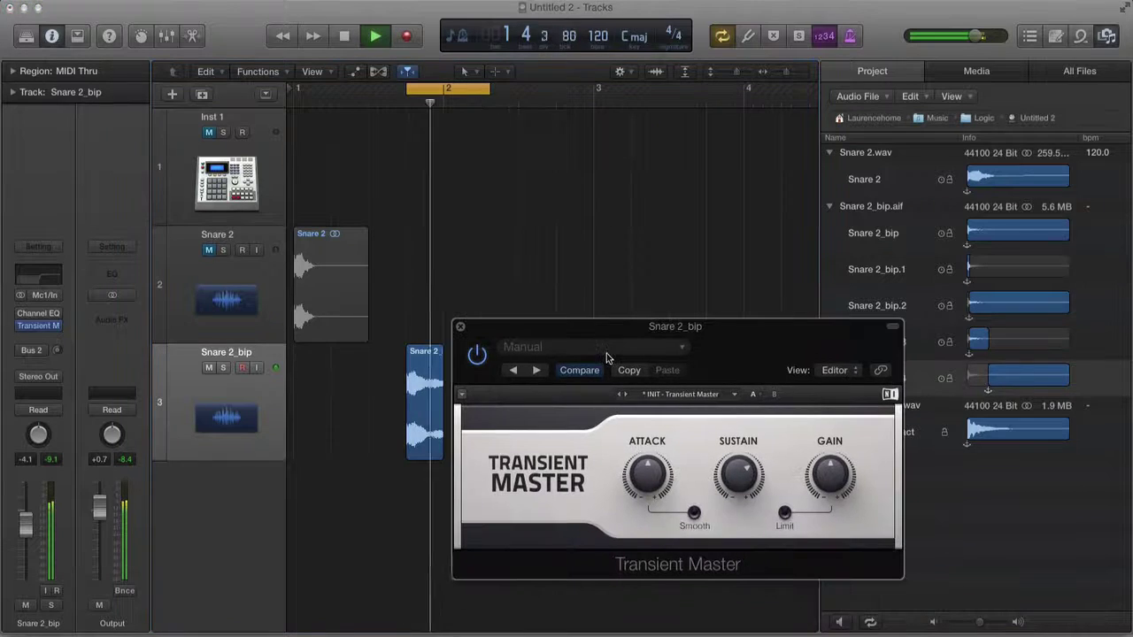
left_click_drag(489, 90, 480, 89)
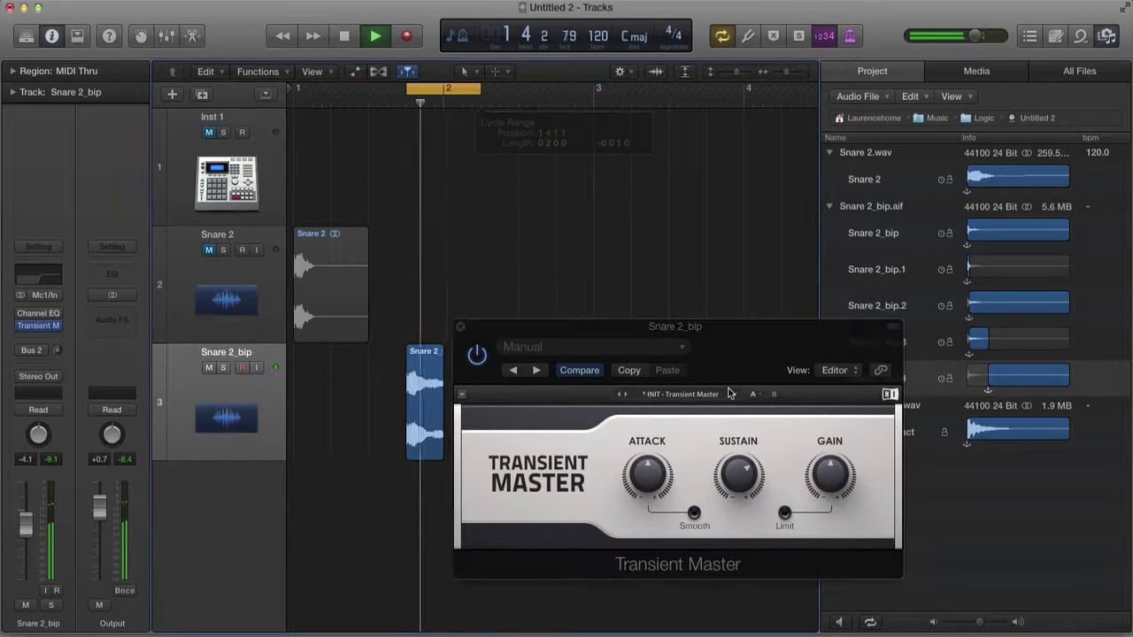
left_click_drag(600, 331, 670, 271)
mouse_move(846, 423)
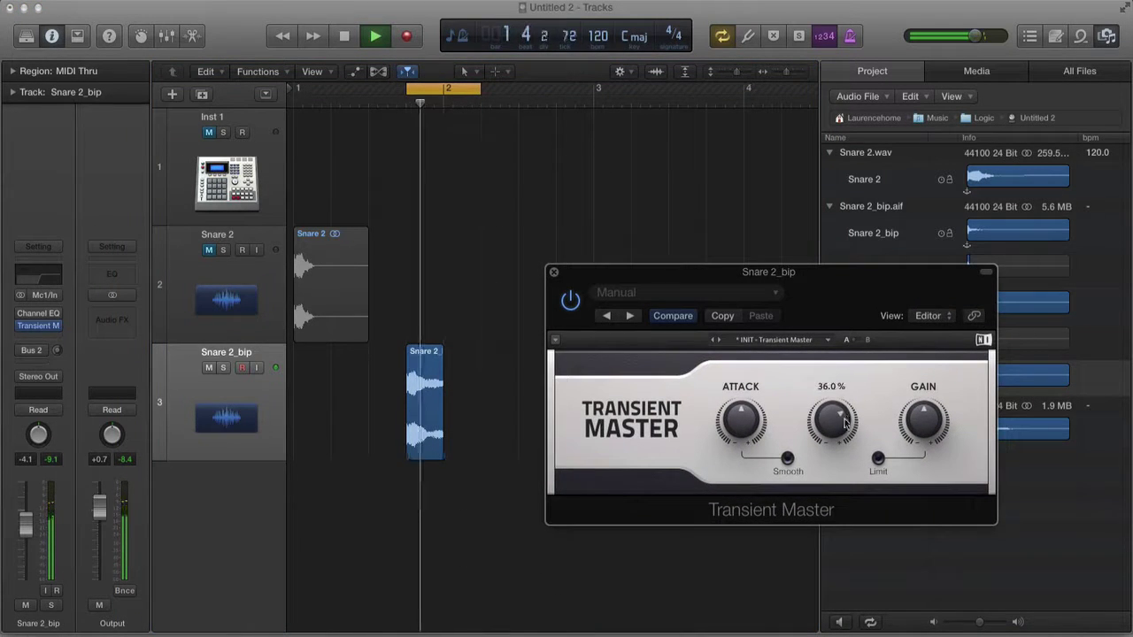
Step: Add a short fade-out to the end of the Snare 2_bip.1 region, audition it and close Transient Master
left_click(478, 353)
left_click_drag(441, 358, 482, 408)
left_click_drag(396, 312, 416, 319)
key("space")
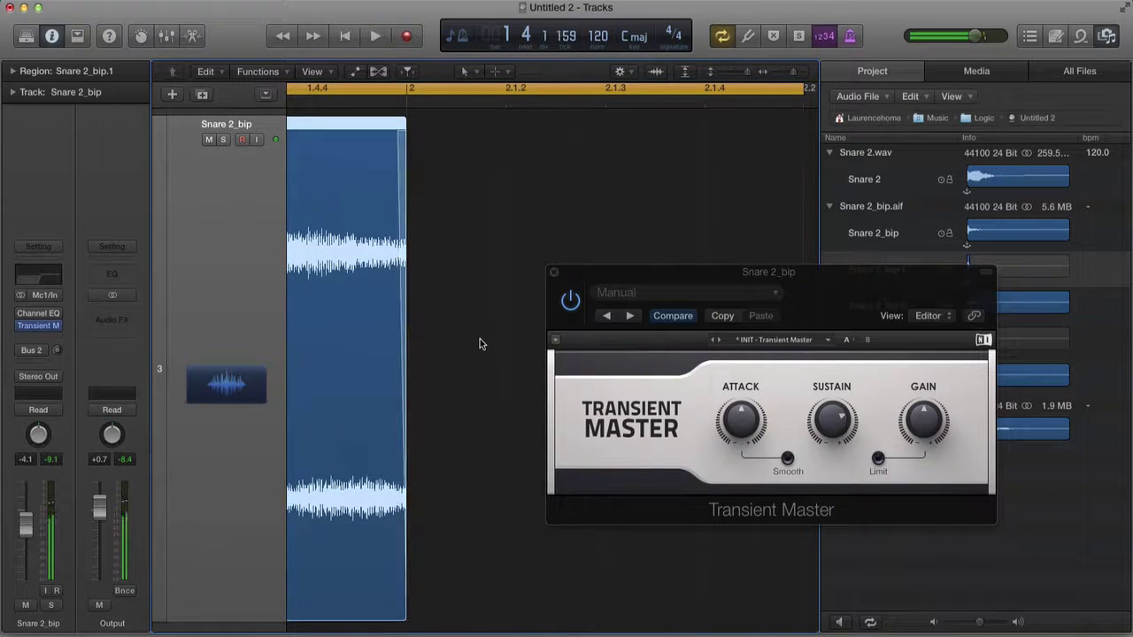
key("space")
scroll(481, 340, "down", 4)
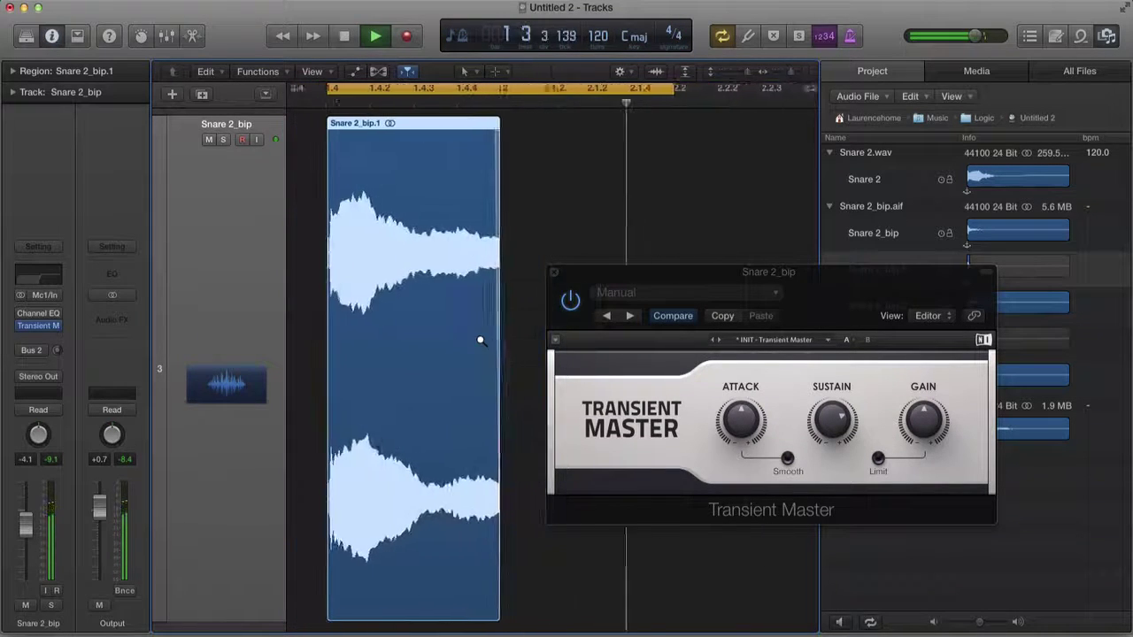
left_click(554, 273)
left_click(504, 287)
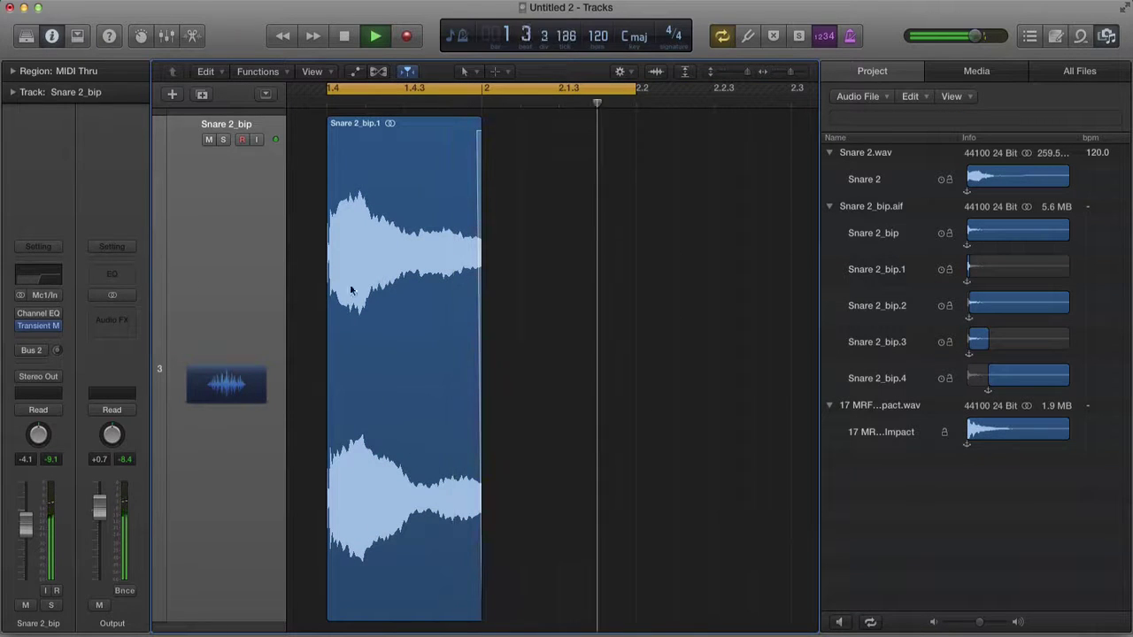
Step: Insert a stereo Linear Phase EQ on Snare 2_bip and boost 4950 Hz by +4.4 dB with a Q of 0.22
left_click(40, 335)
mouse_move(89, 402)
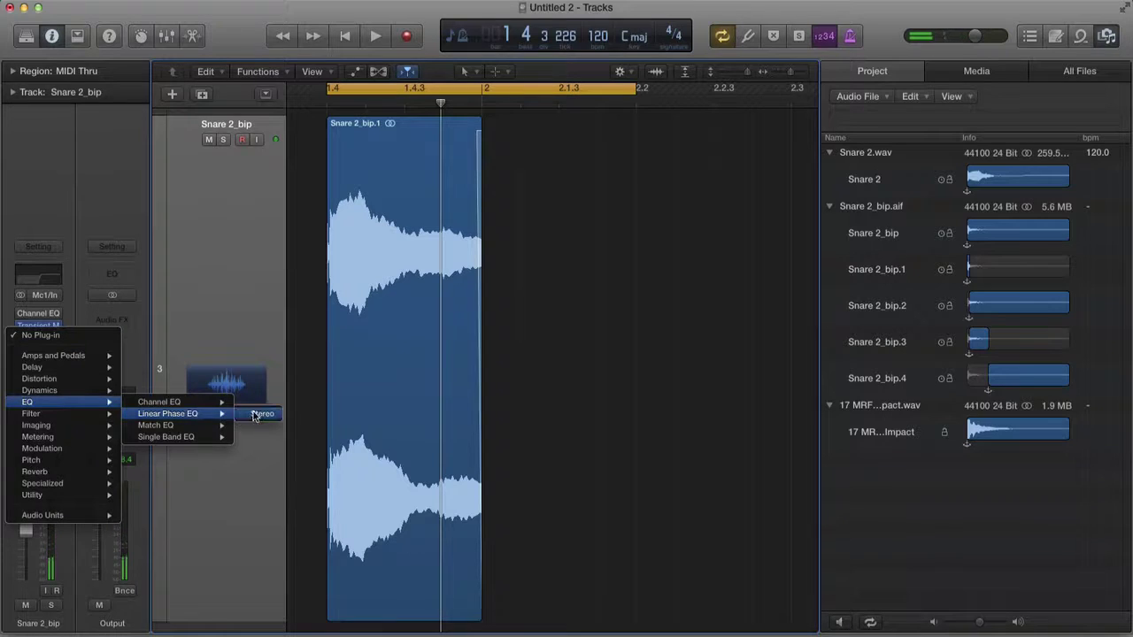
left_click(259, 415)
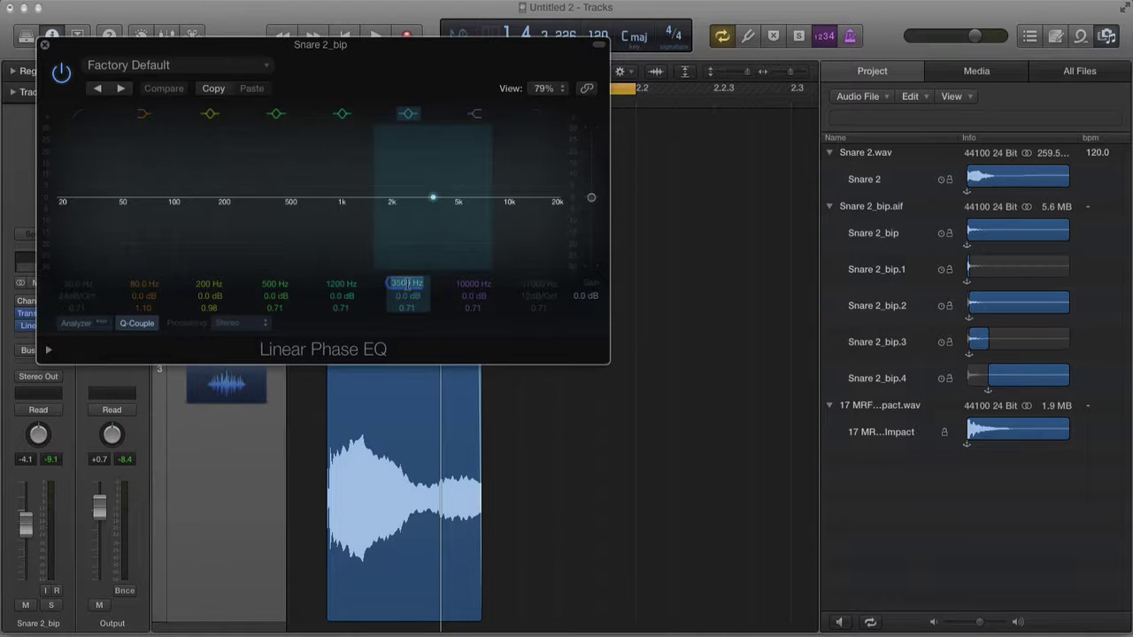
key("Return")
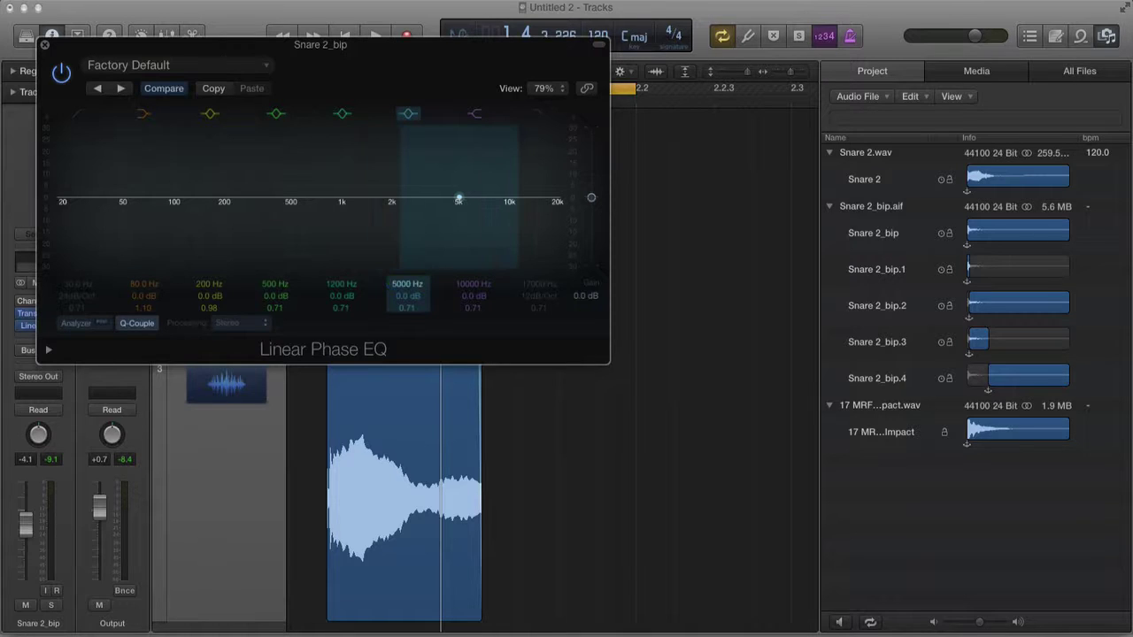
left_click_drag(406, 296, 400, 327)
key("space")
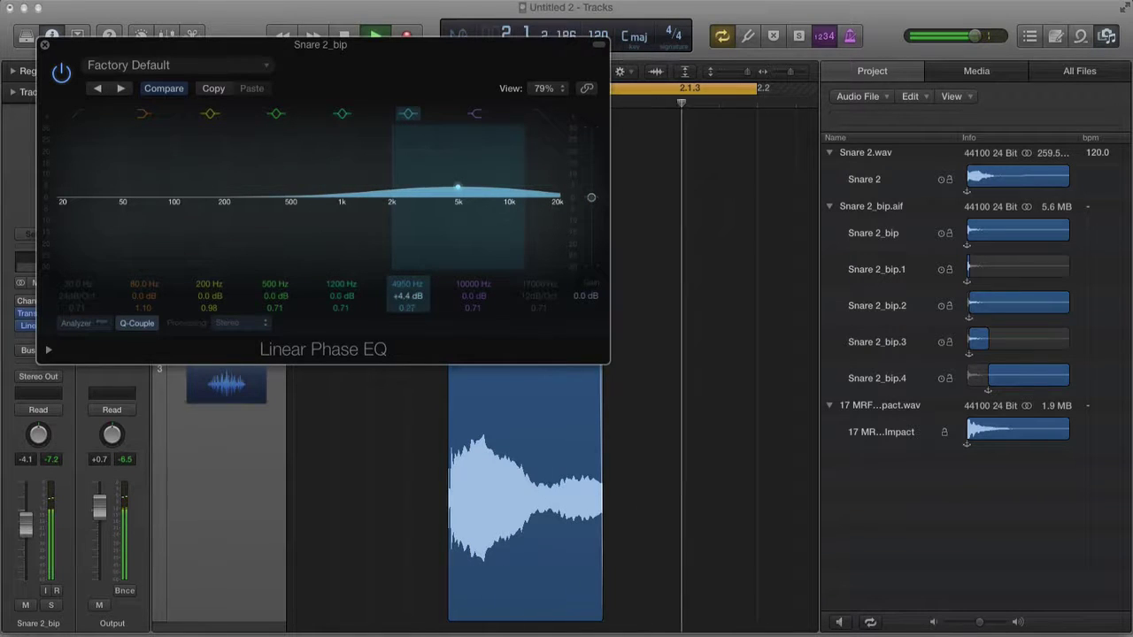
left_click(44, 45)
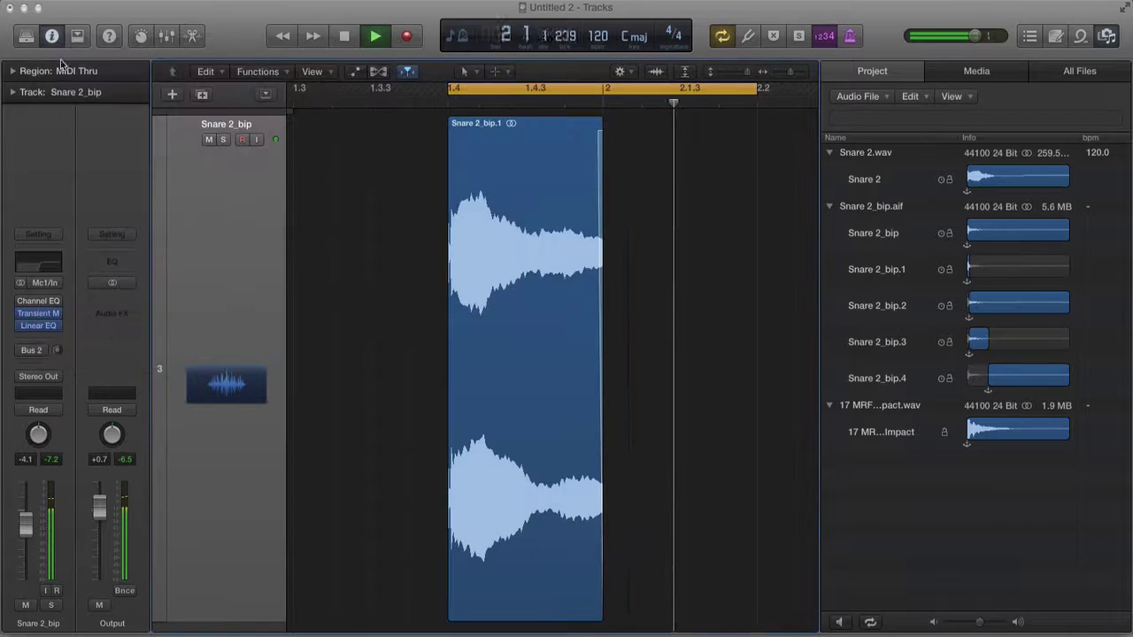
scroll(367, 208, "left", 2)
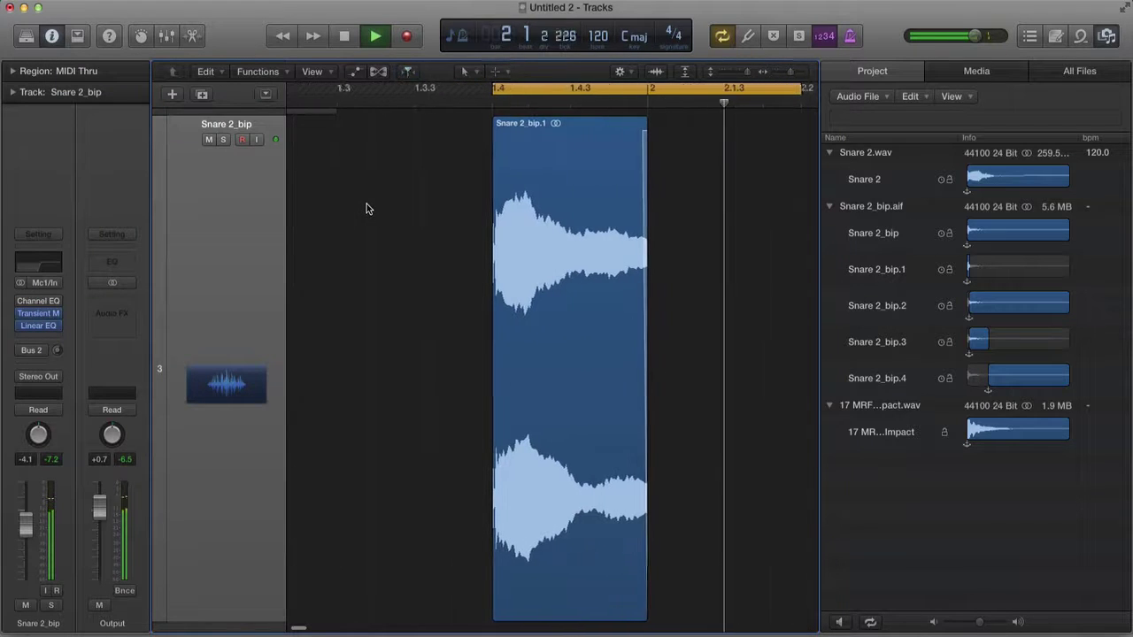
scroll(366, 208, "down", 1)
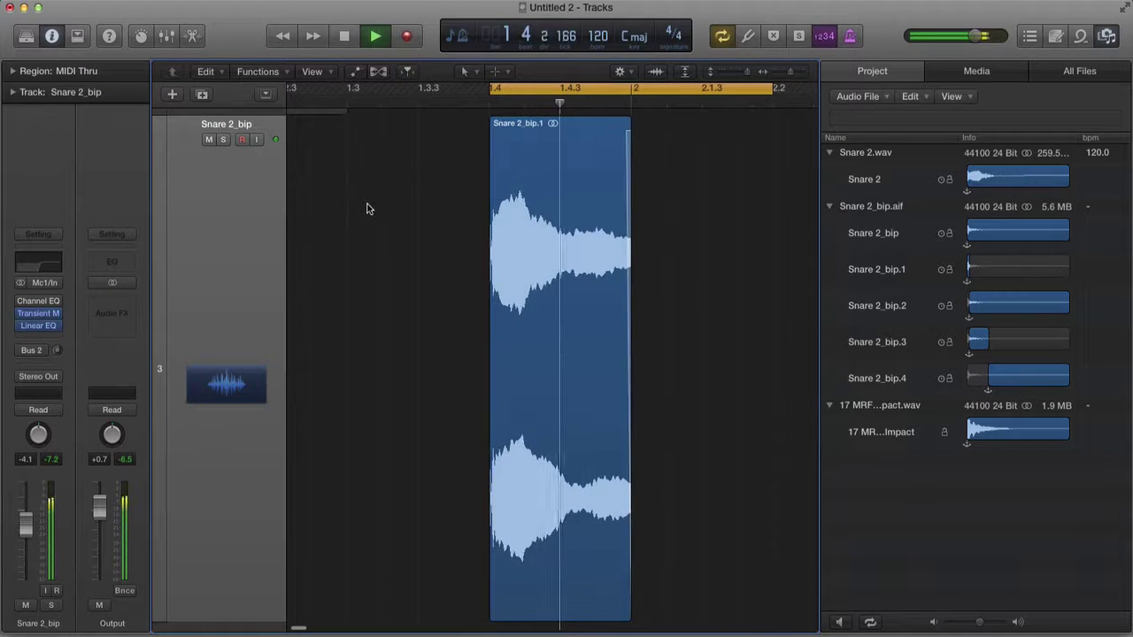
key("space")
left_click(39, 337)
mouse_move(69, 518)
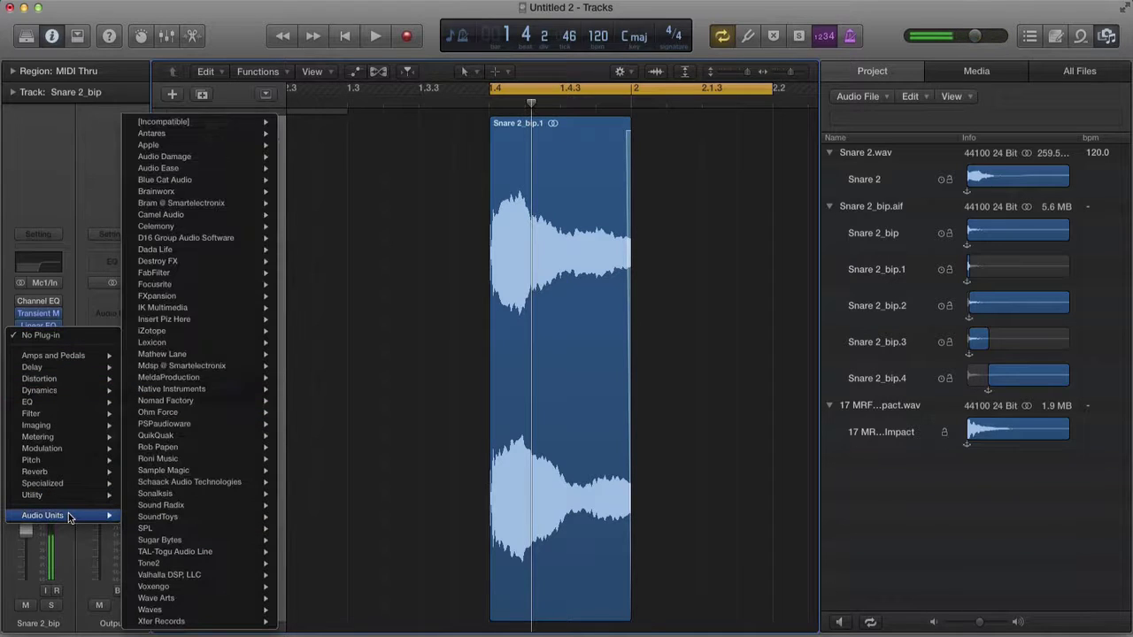
left_click(423, 275)
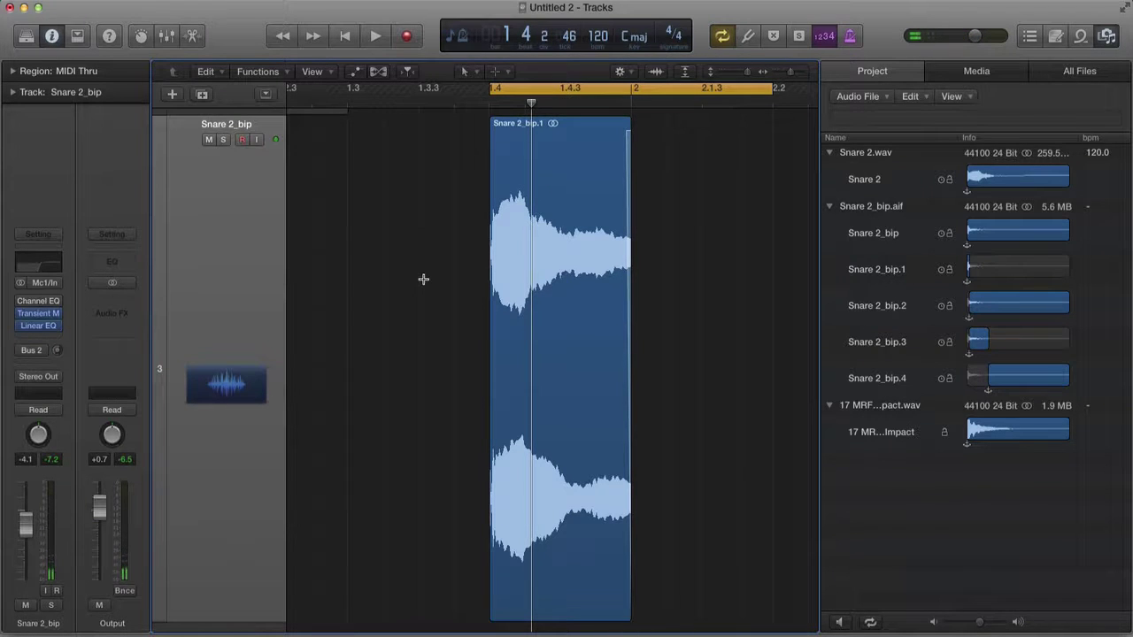
Step: Bounce the Snare 2_bip.1 region in place to a new track, including the audio tail, with Normalize off
key("z")
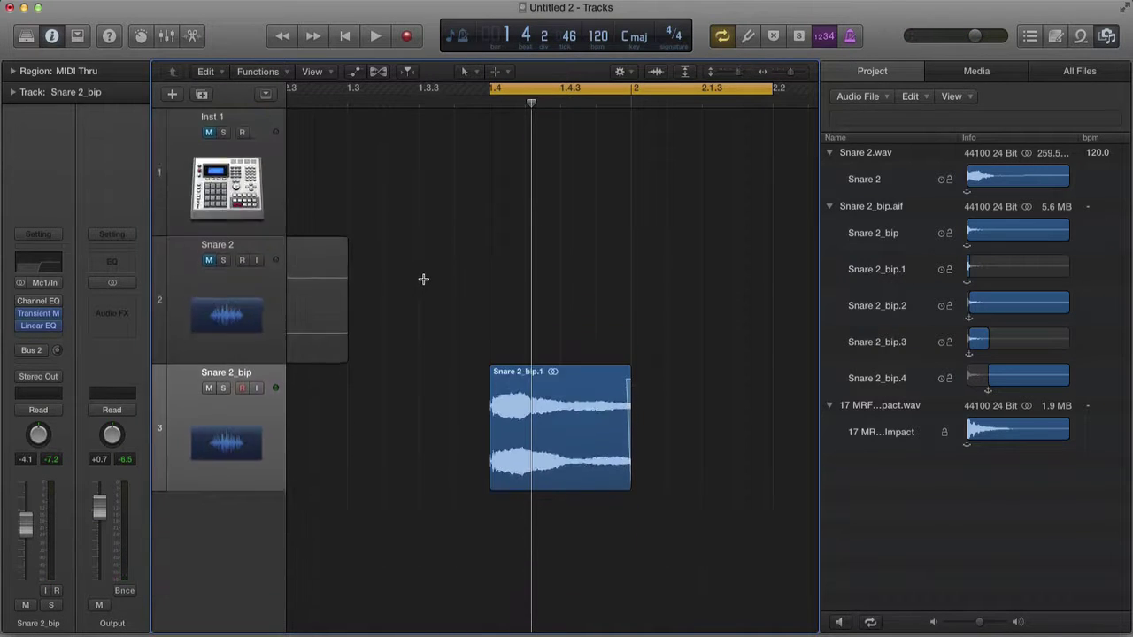
left_click(525, 379)
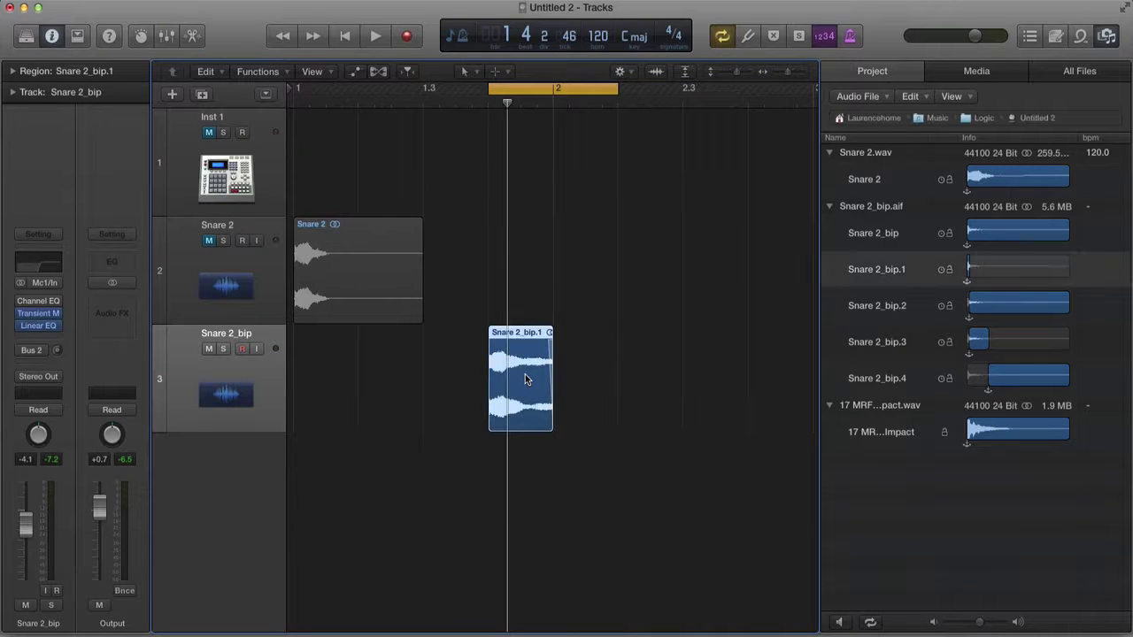
key("ctrl+b")
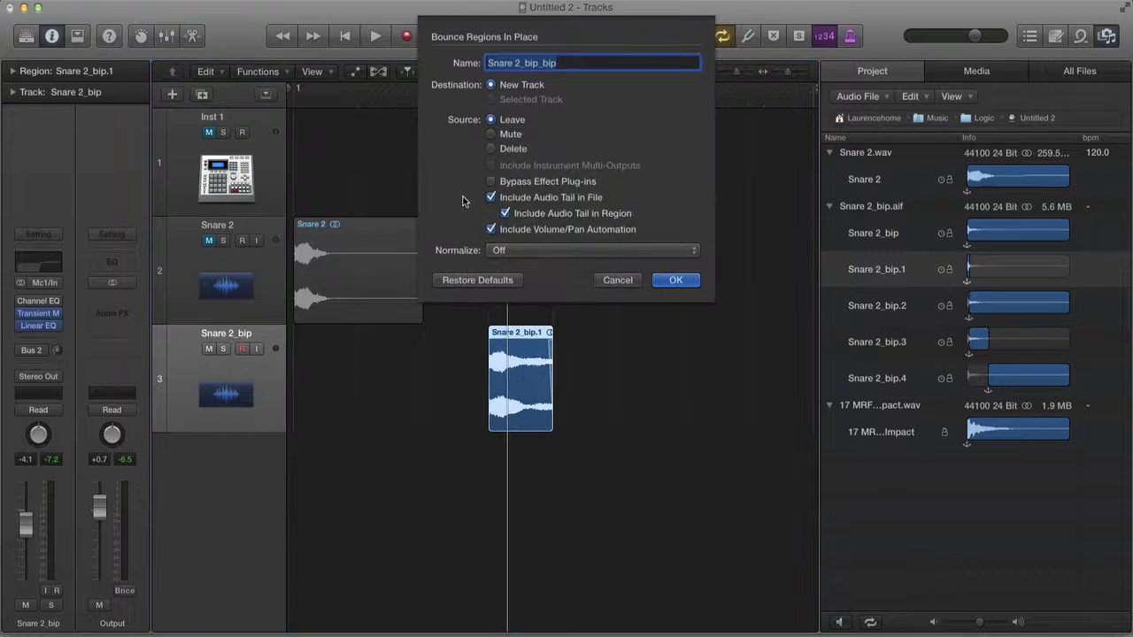
left_click(677, 278)
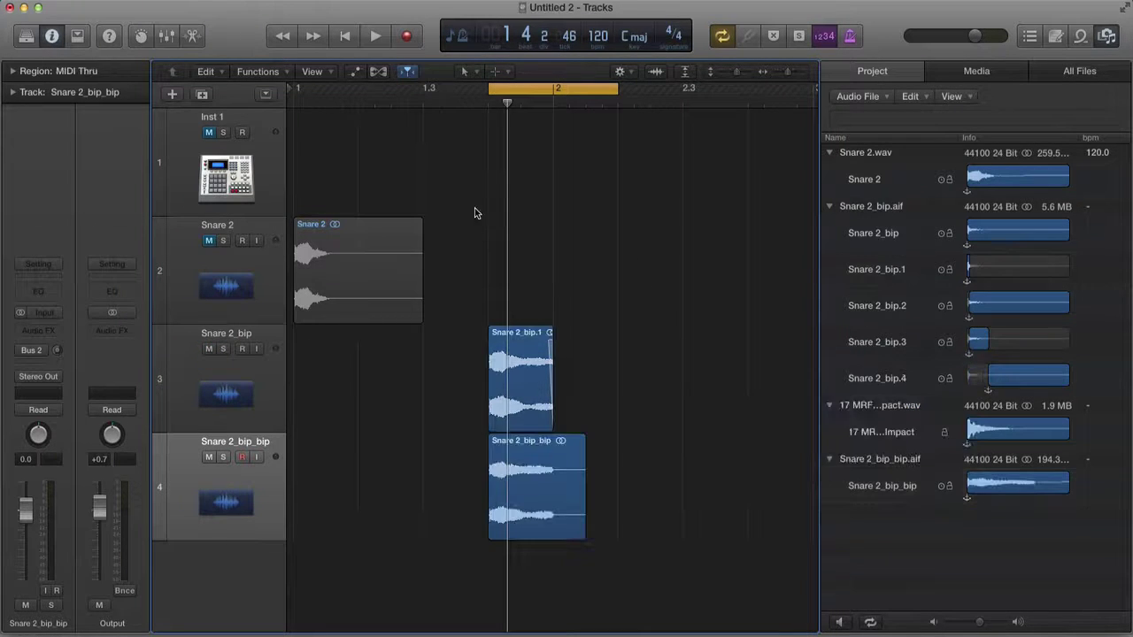
Step: Reverse the audio of the bounced Snare 2_bip_bip region in the audio file editor and close the editor
key("super+Left")
left_click(498, 465)
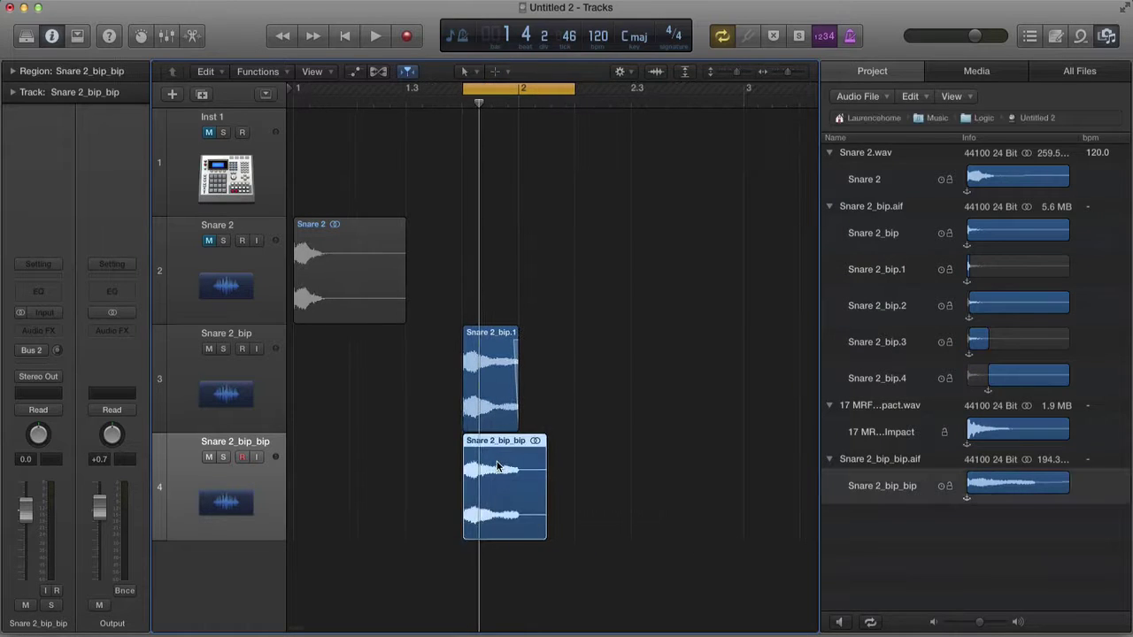
double_click(500, 462)
left_click(535, 454)
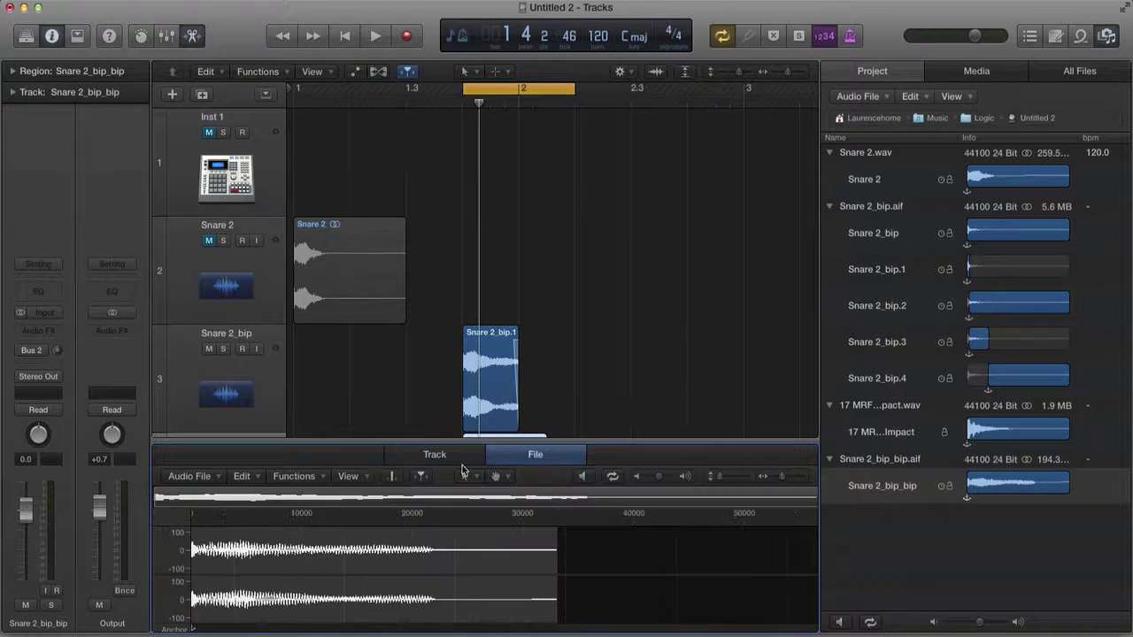
left_click(315, 476)
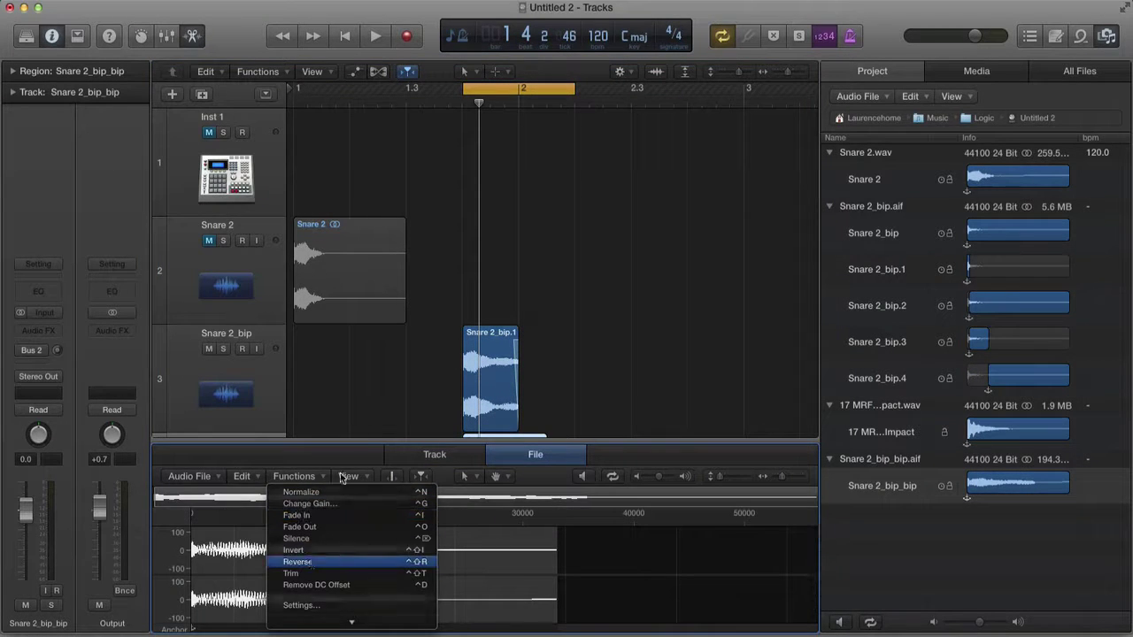
left_click(319, 559)
key("e")
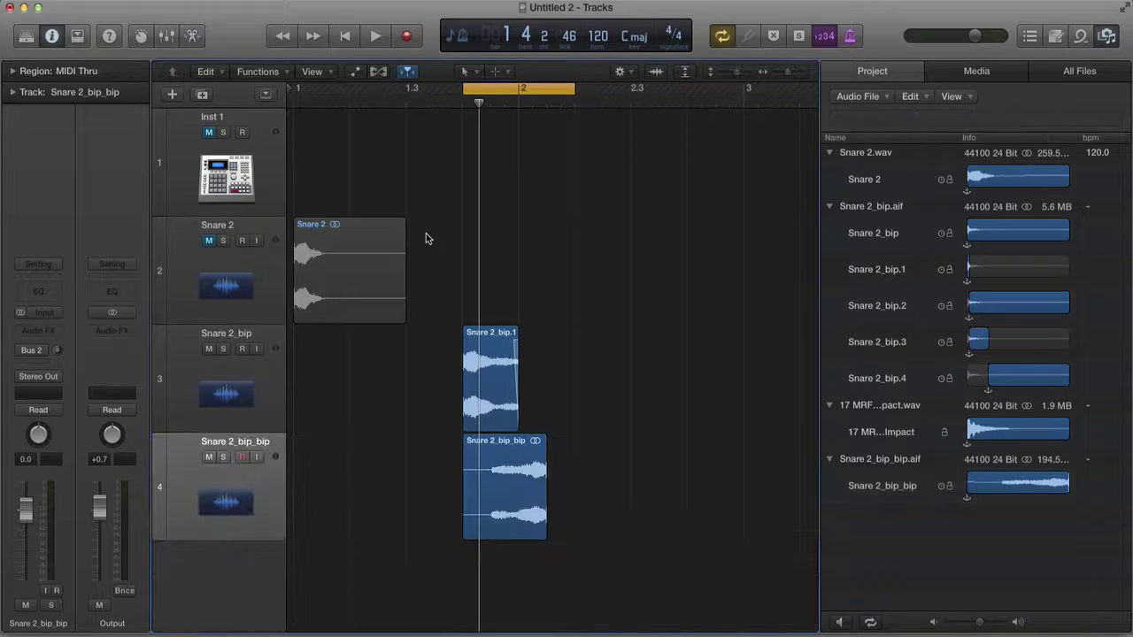
Step: Move the reversed region earlier so it ends at 1.4, and cut off the short spike at its end
key("z")
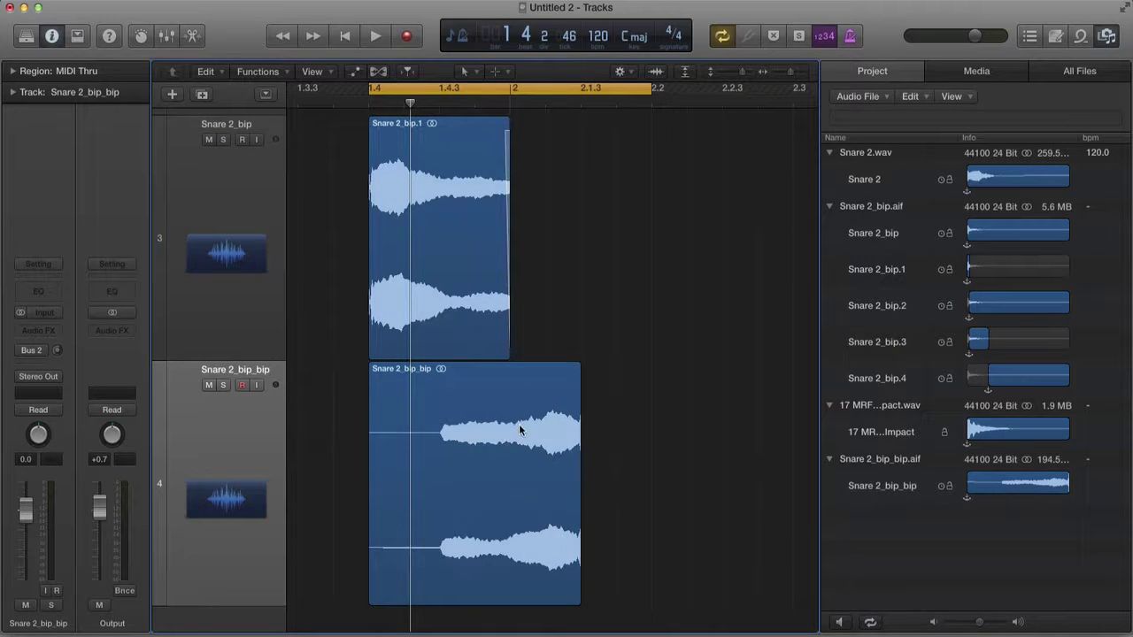
left_click_drag(519, 431, 330, 439)
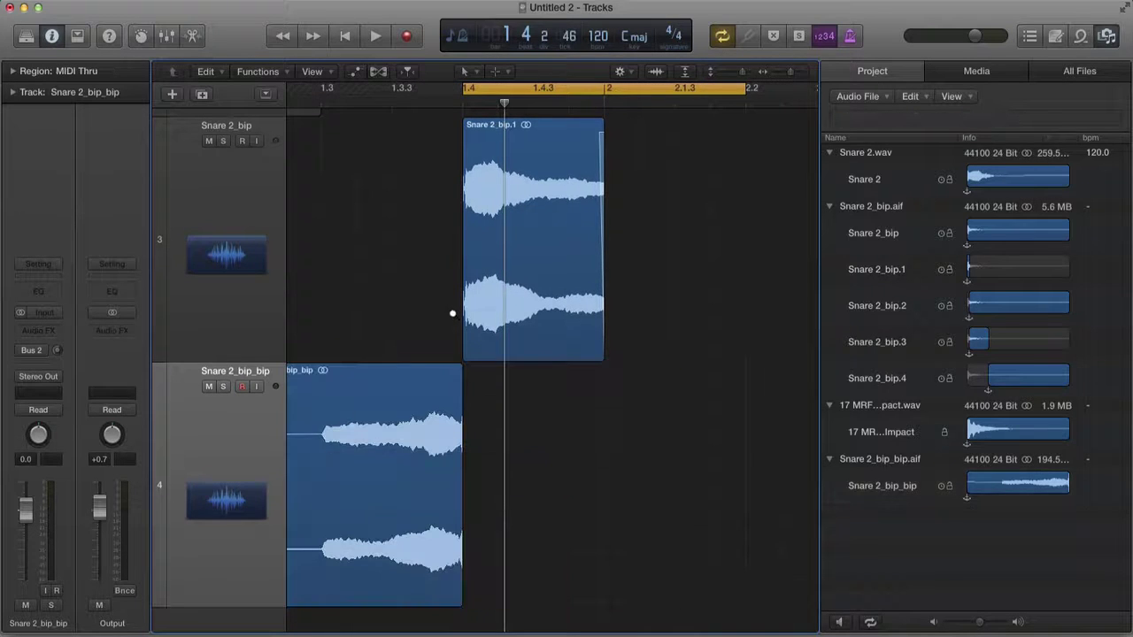
left_click_drag(452, 314, 521, 431)
scroll(526, 432, "right", 6)
key("super+Left")
key("super+Left")
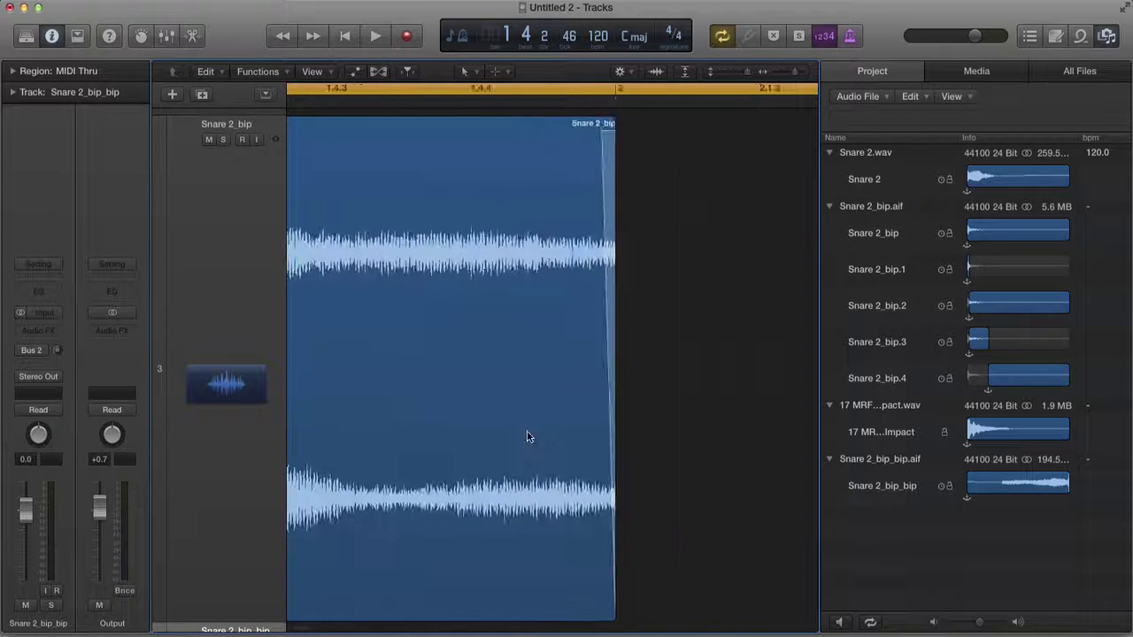
scroll(527, 435, "left", 6)
scroll(528, 436, "down", 4)
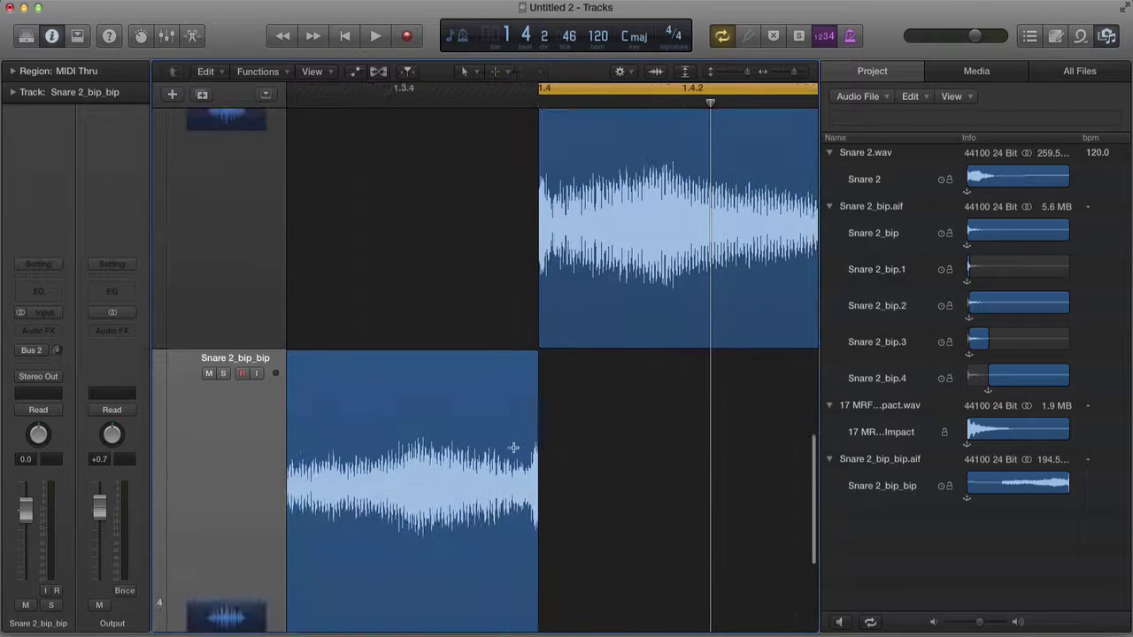
left_click_drag(513, 448, 589, 459)
key("Delete")
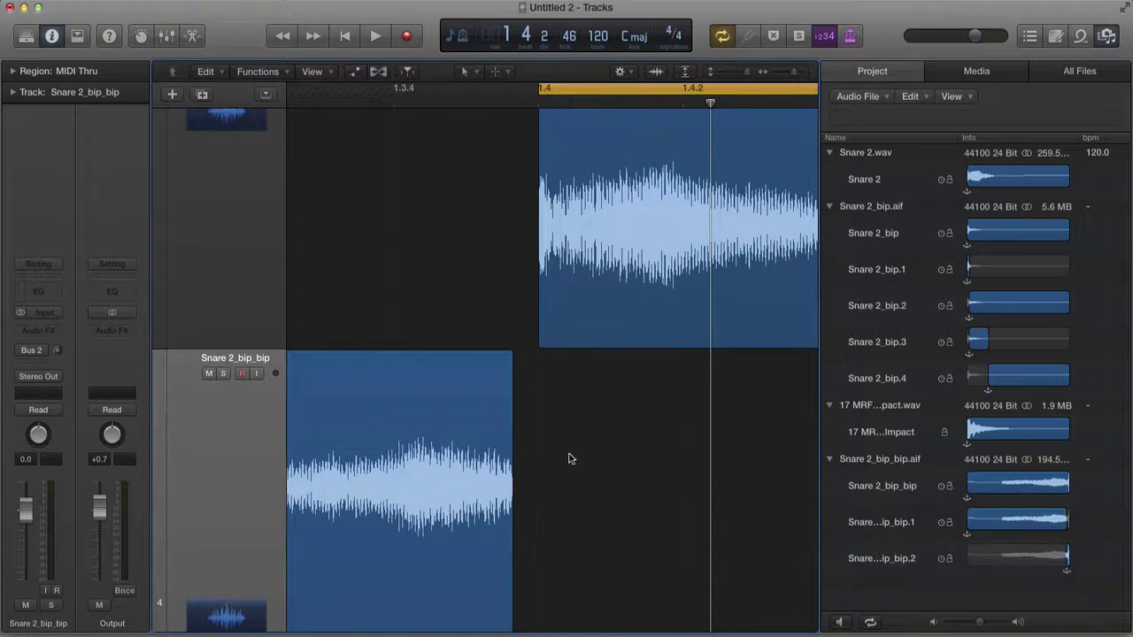
Step: Shift the shortened Snare 2_bip_bip.1 region later so its end meets the start of Snare 2_bip.1 at 1.4
left_click(501, 446)
left_click_drag(500, 441, 513, 437)
key("super+Left")
key("super+Left")
key("super+Left")
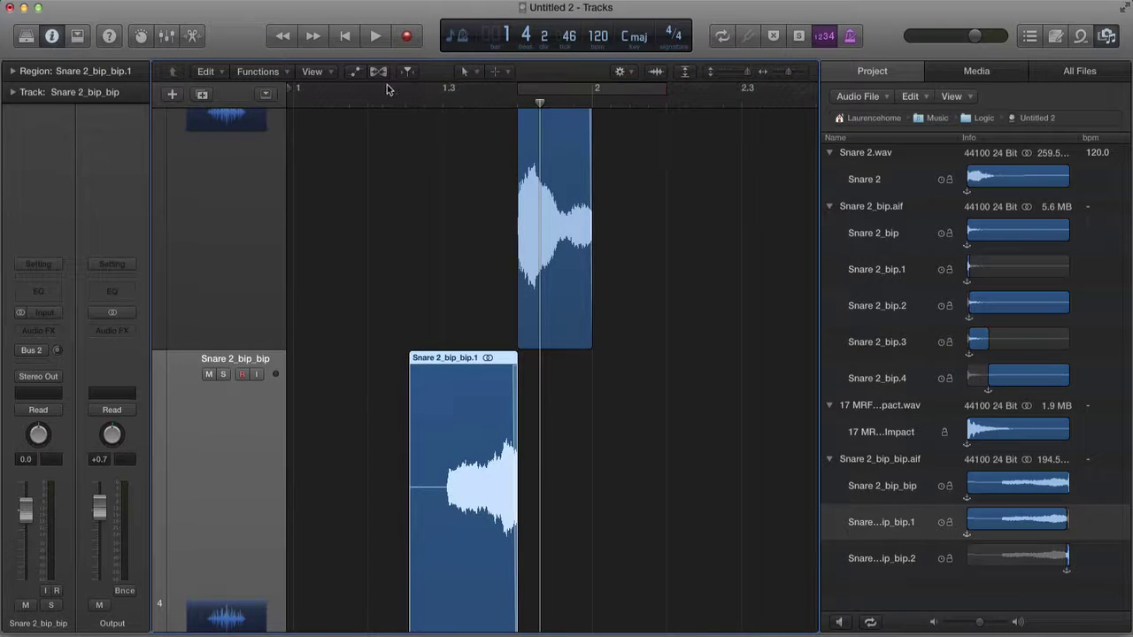
Step: Loop both regions with a cycle range from about 1.2.2 to 2.2.4, and lower the Snare 2_bip_bip track's volume to -6.2 dB
left_click_drag(387, 86, 728, 89)
key("space")
scroll(238, 467, "down", 4)
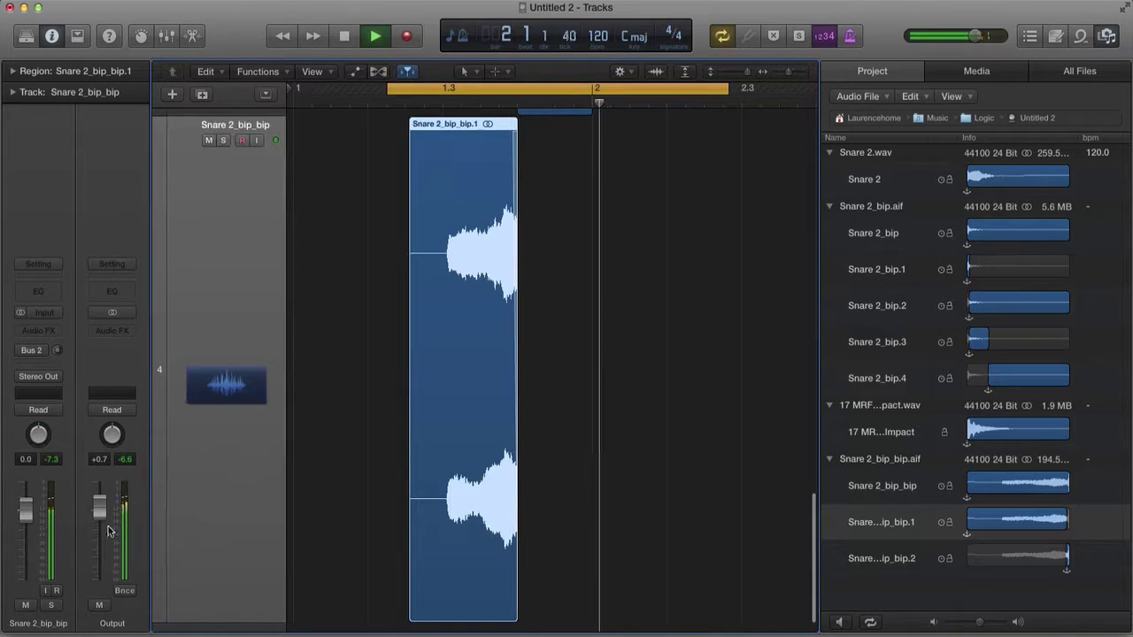
key("space")
key("space")
scroll(346, 478, "up", 3)
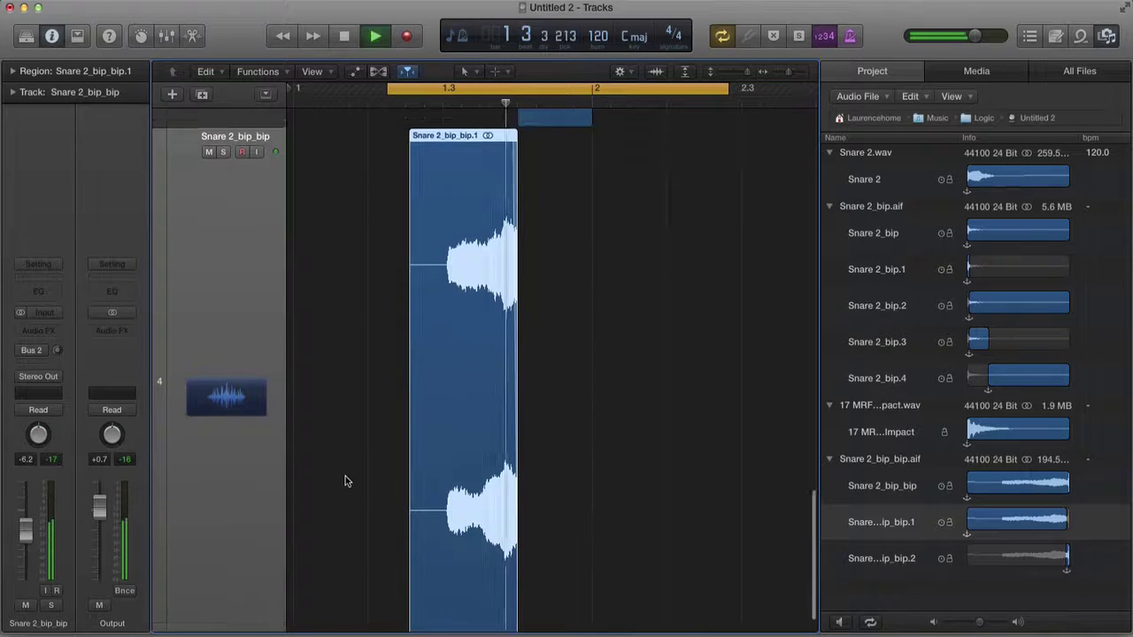
Step: Trim the silence from the start of Snare 2_bip_bip.1, add a short fade-in and audition the loop
scroll(399, 443, "down", 4)
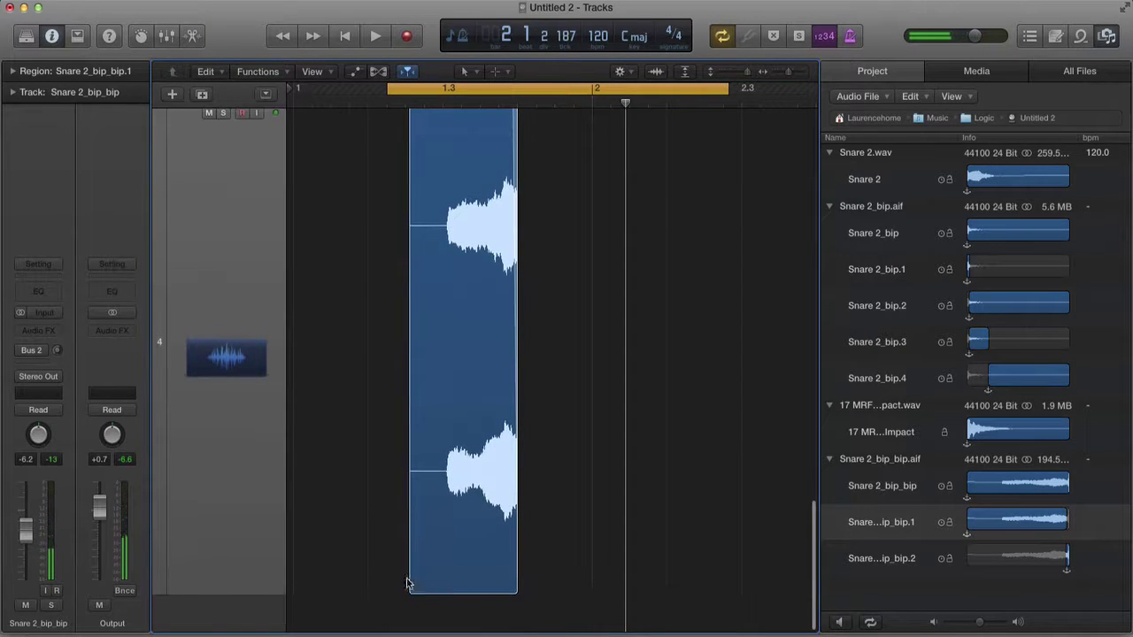
left_click_drag(413, 585, 447, 585)
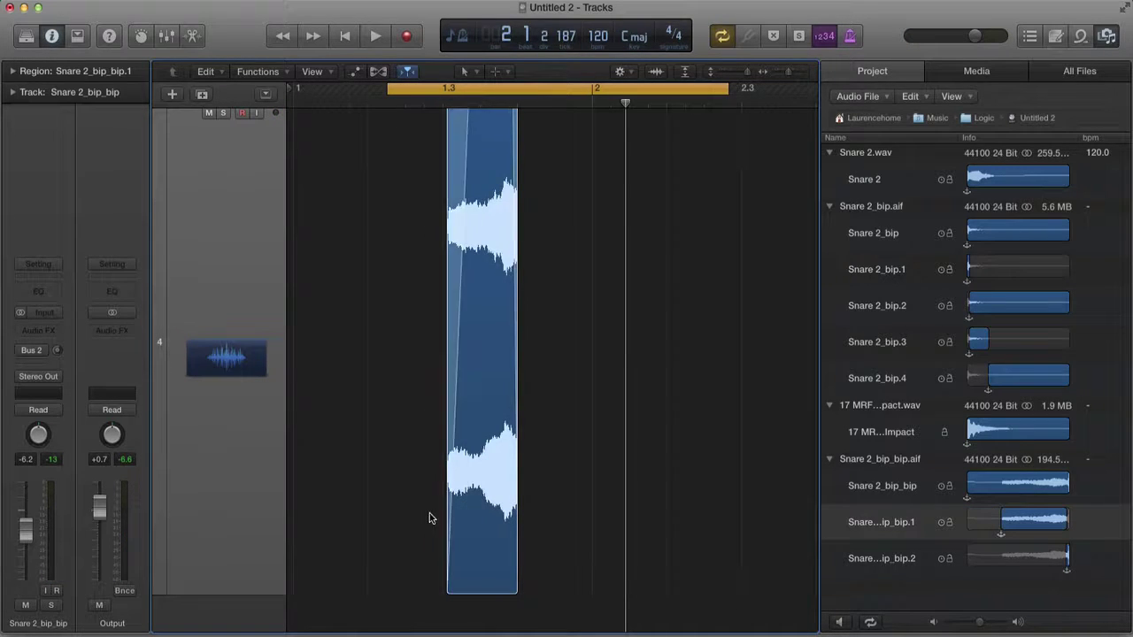
key("space")
scroll(570, 522, "up", 3)
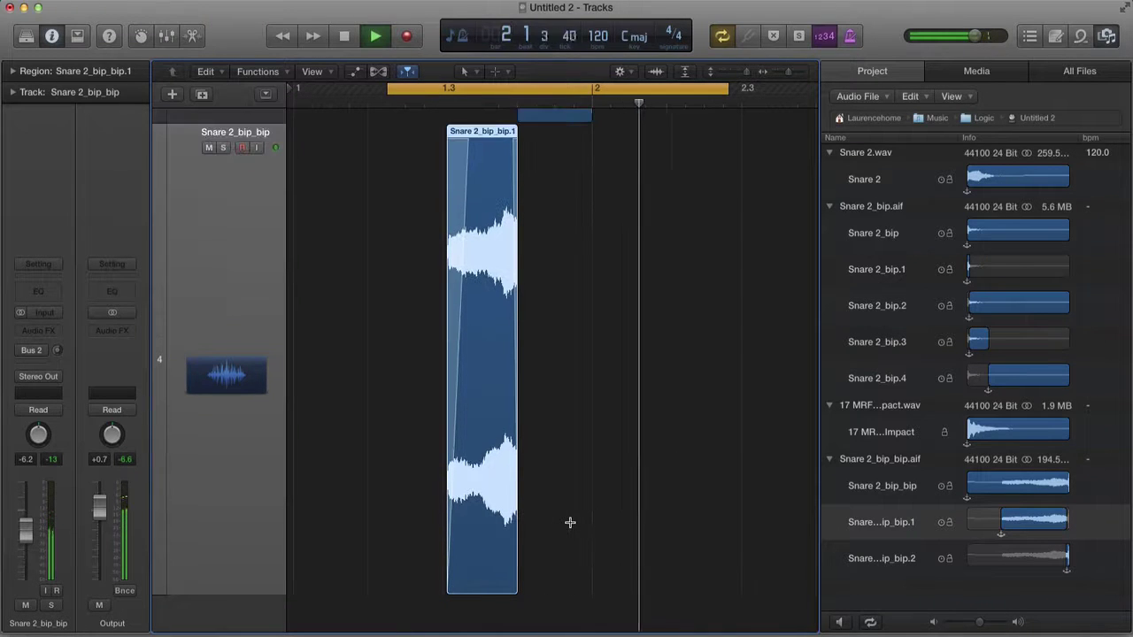
scroll(462, 347, "up", 3)
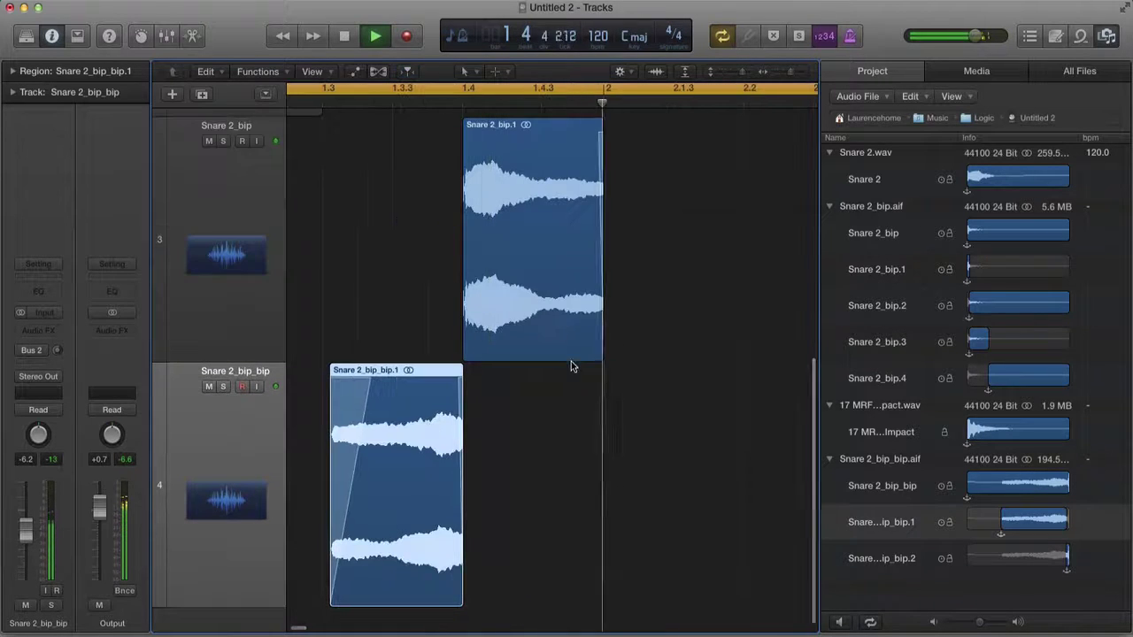
Step: Lengthen the fade-out of Snare 2_bip_bip.1 and move the region slightly later, just past 1.4
left_click_drag(434, 413, 449, 413)
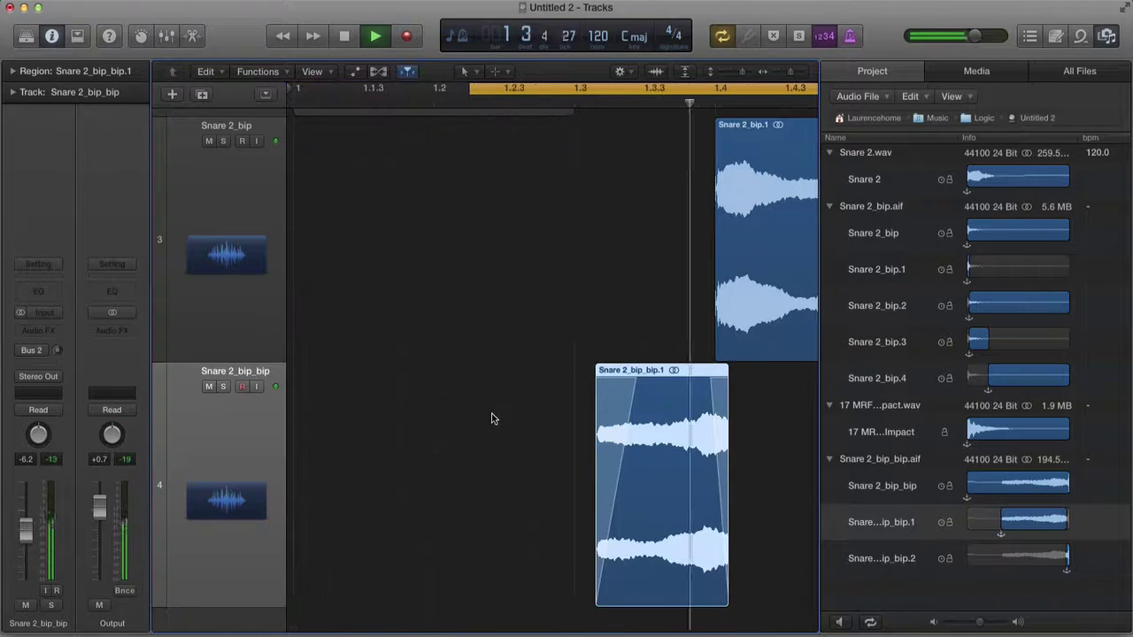
key("super+Up")
key("super+Up")
key("super+Up")
key("super+Up")
key("super+Up")
key("super+Up")
key("super+Up")
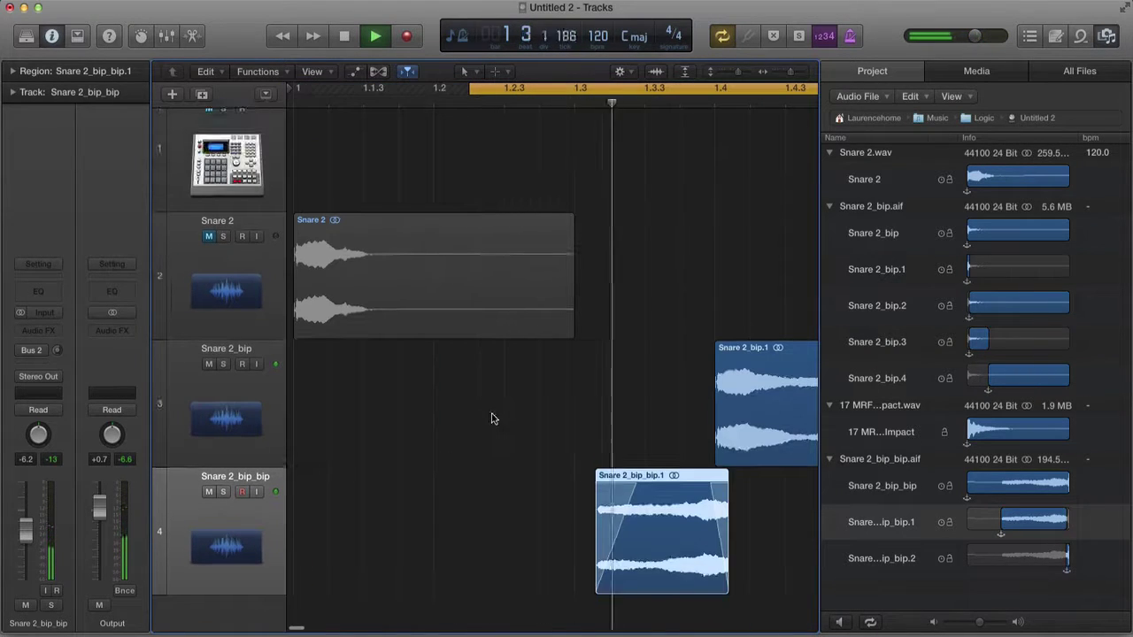
Step: Move Snare 2_bip_bip.1 further so it overlaps the start of Snare 2_bip.1 by about a sixteenth note
scroll(503, 457, "left", 2)
scroll(503, 457, "left", 2)
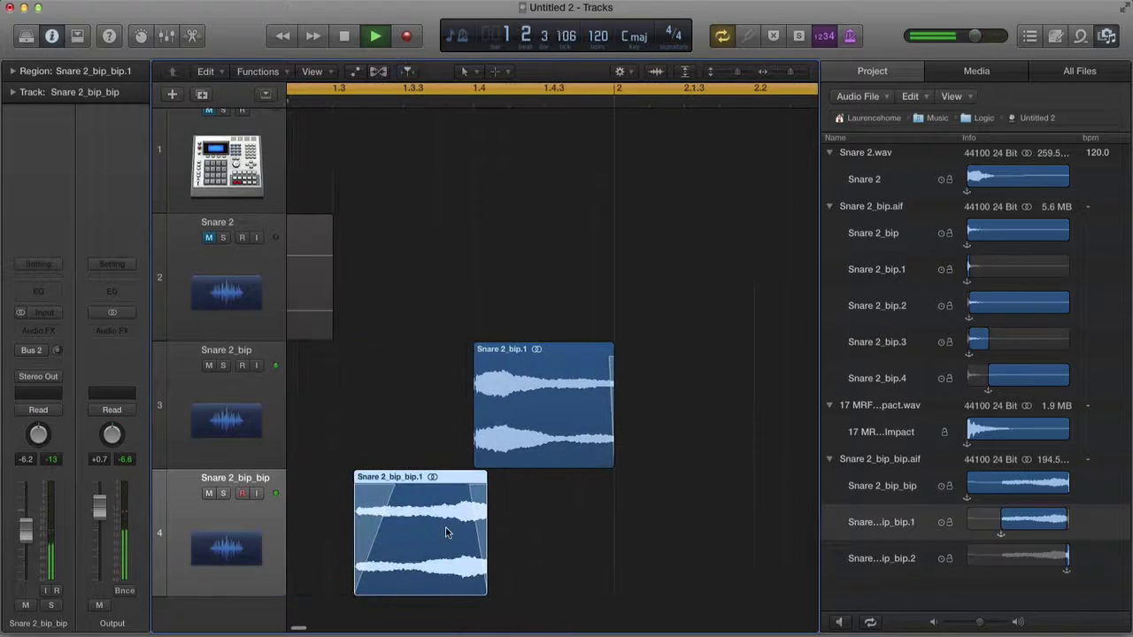
left_click_drag(448, 534, 468, 533)
key("Return")
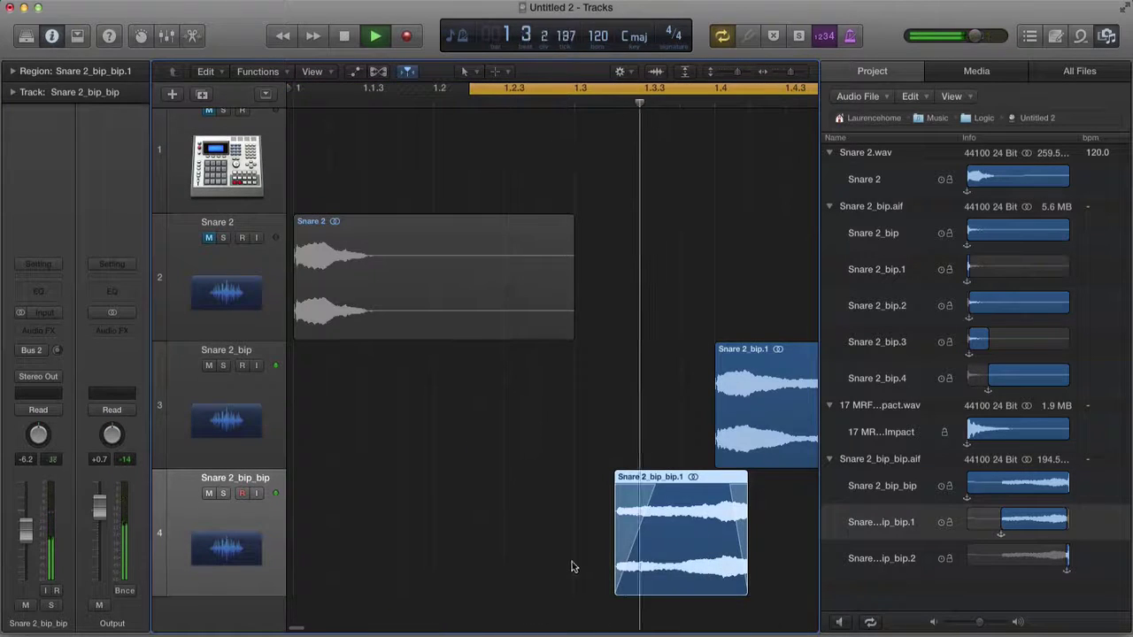
scroll(574, 571, "left", 2)
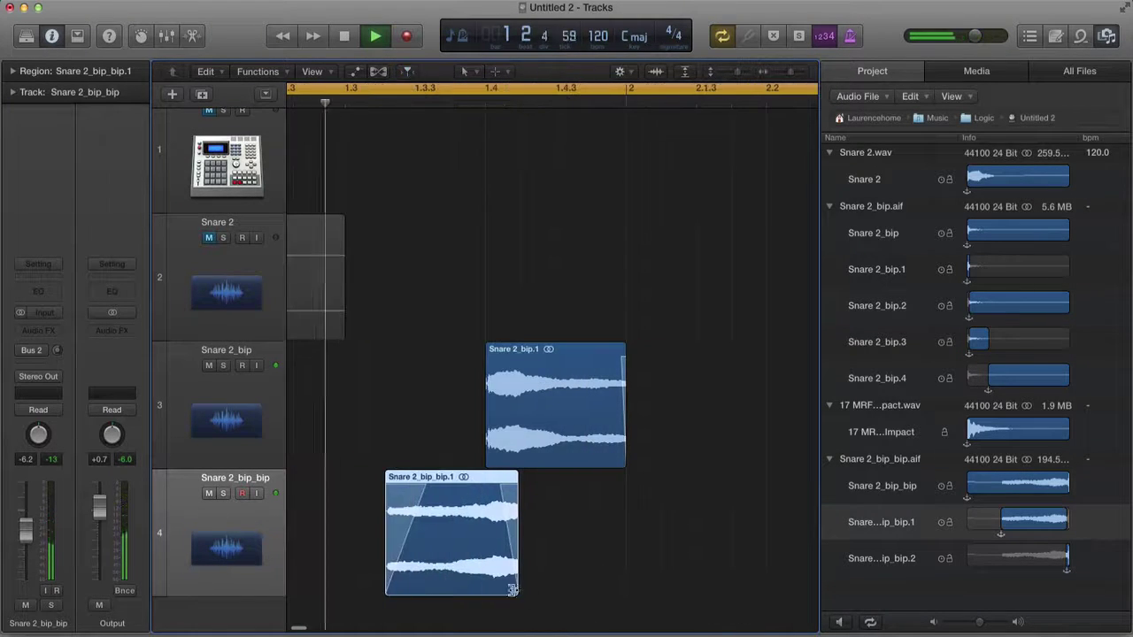
Step: Trim the end of Snare 2_bip_bip.1 to a length of 0 0 3 124 and audition the overlap with Snare 2_bip.1
left_click_drag(520, 592, 490, 593)
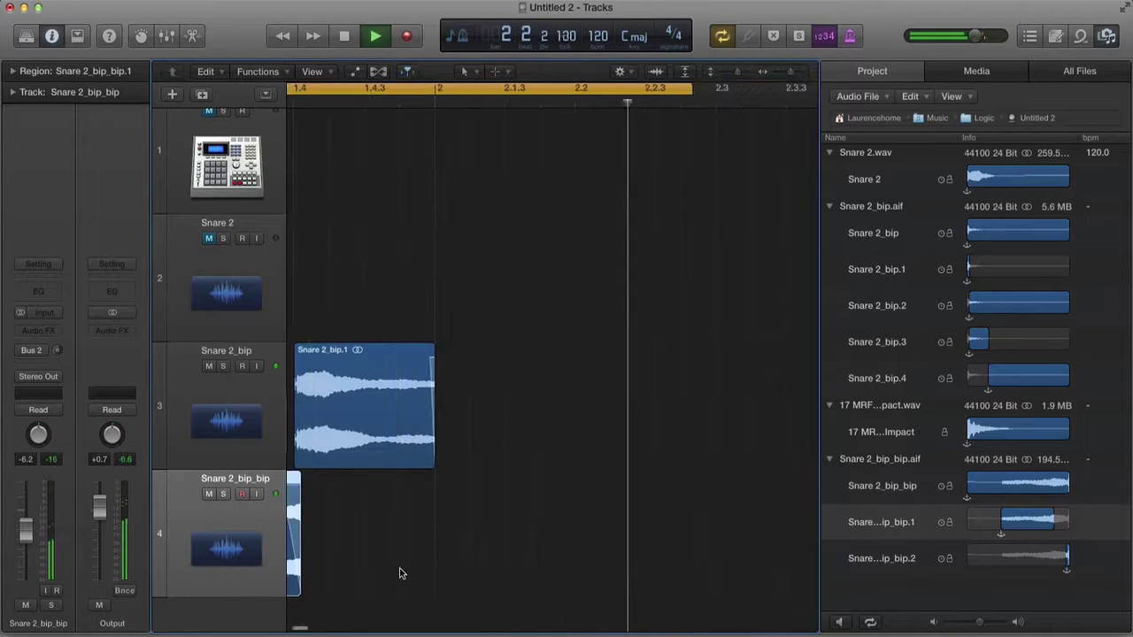
scroll(397, 571, "left", 2)
left_click_drag(399, 589, 415, 590)
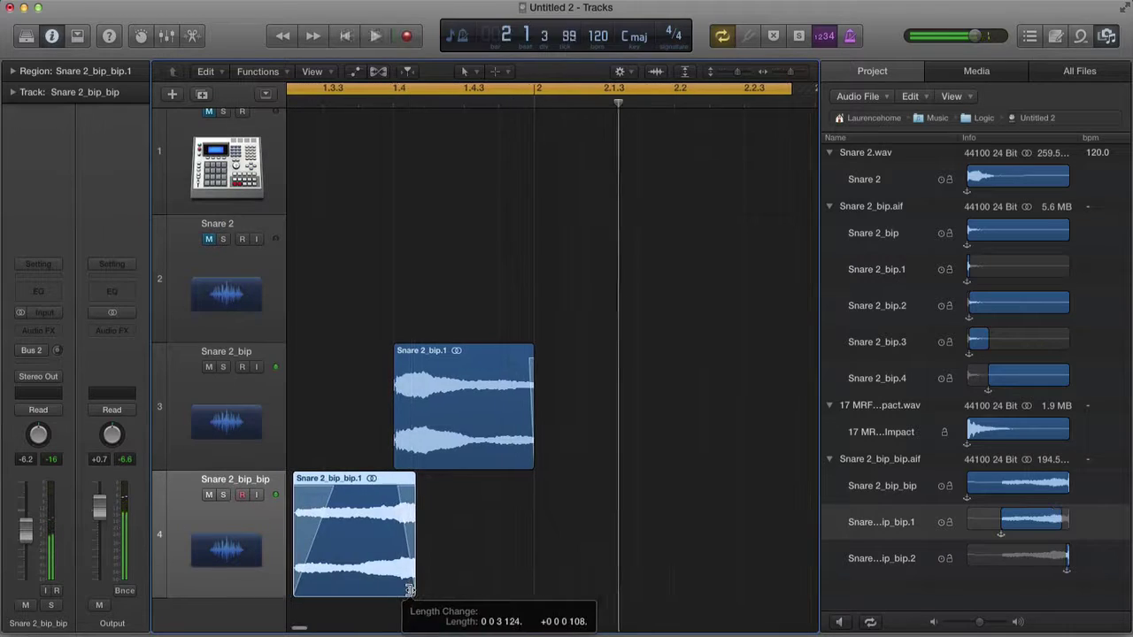
key("space")
key("space")
key("super+Left")
key("space")
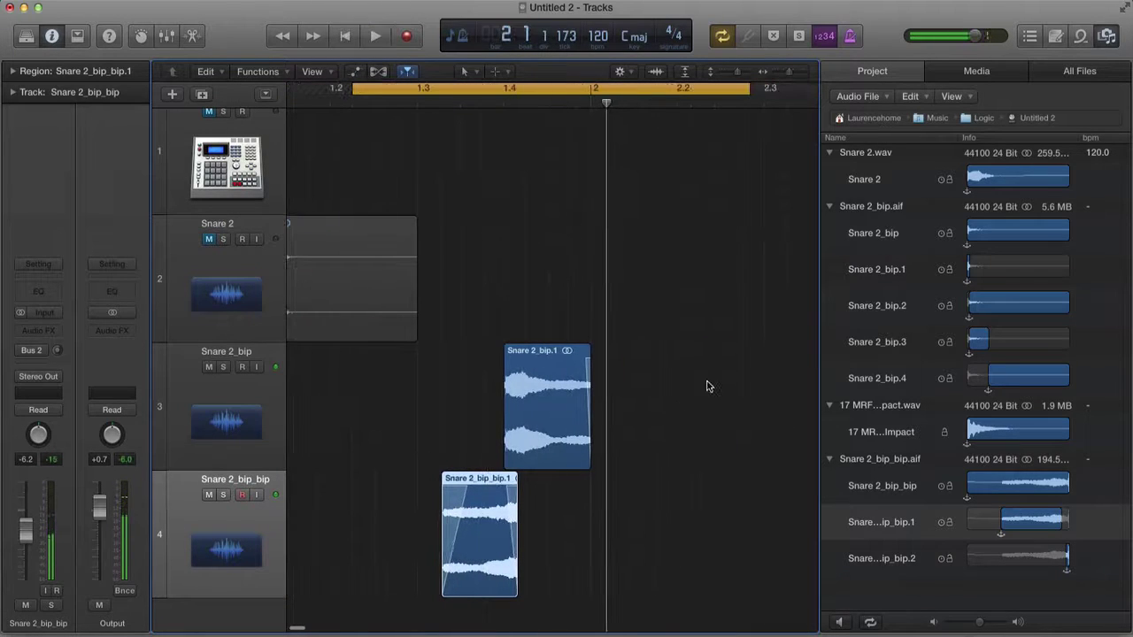
left_click(708, 386)
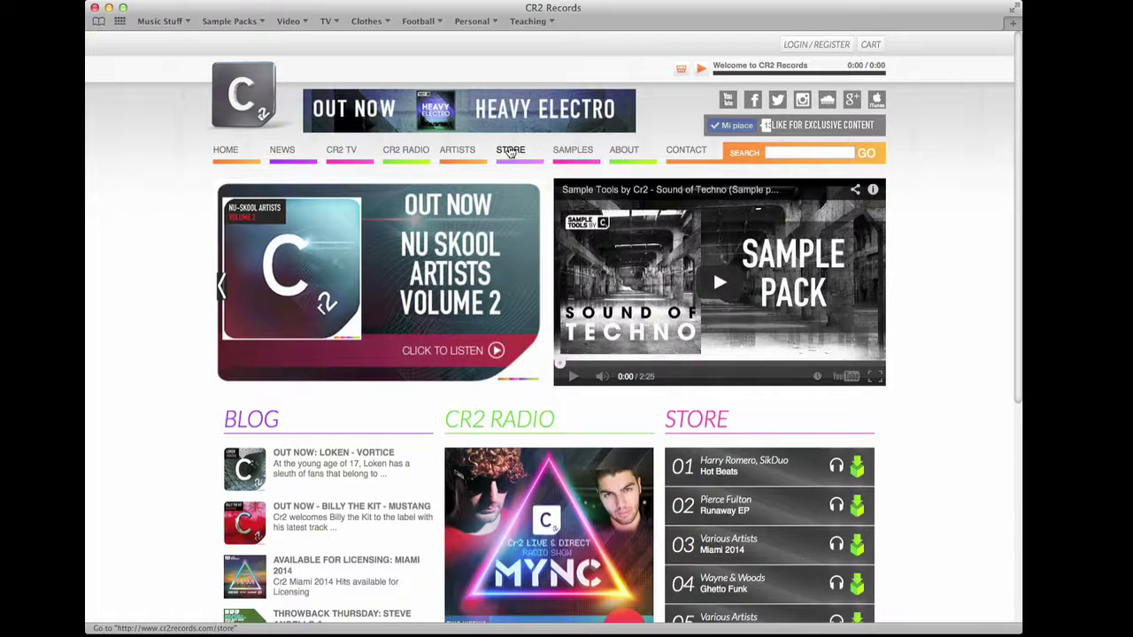
Step: In the web browser, open the Studio category of the CR2 Records store
left_click(511, 151)
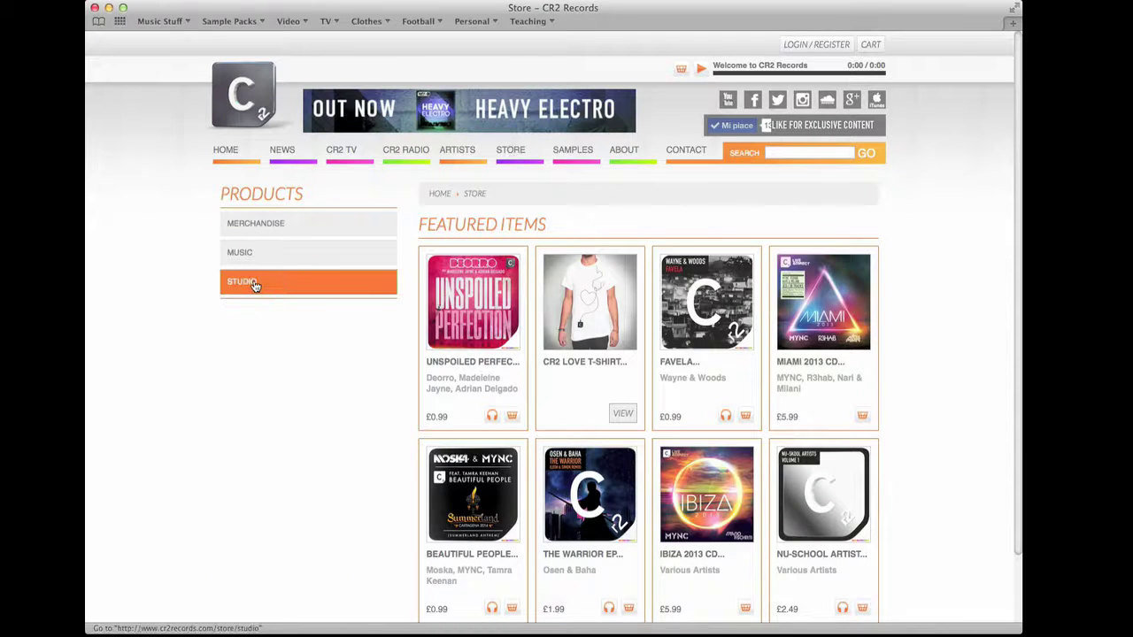
left_click(254, 283)
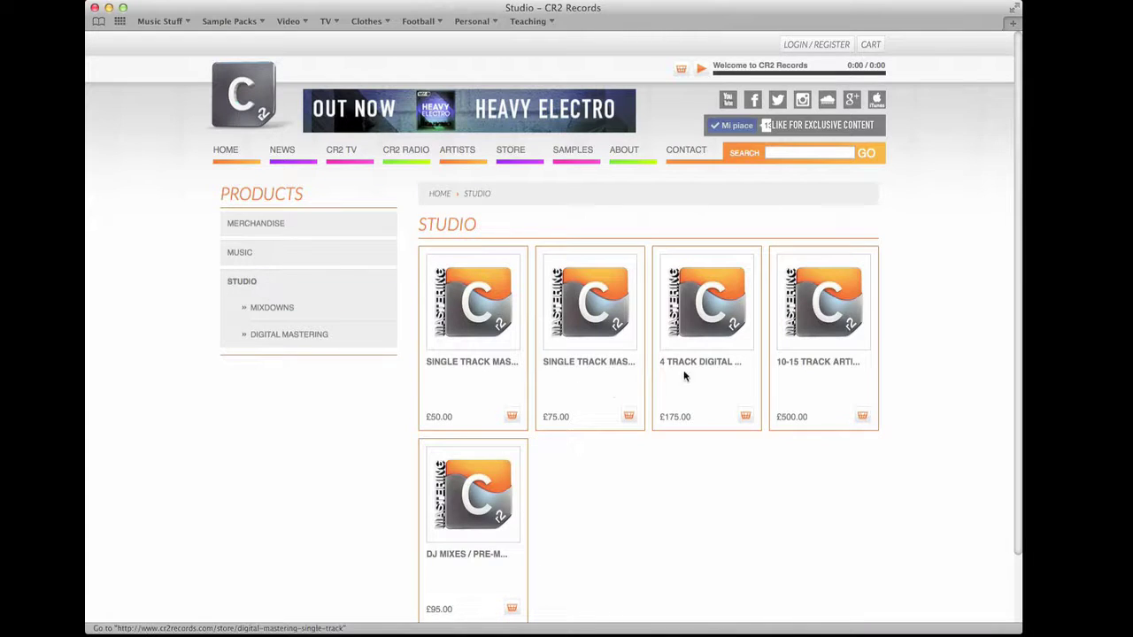